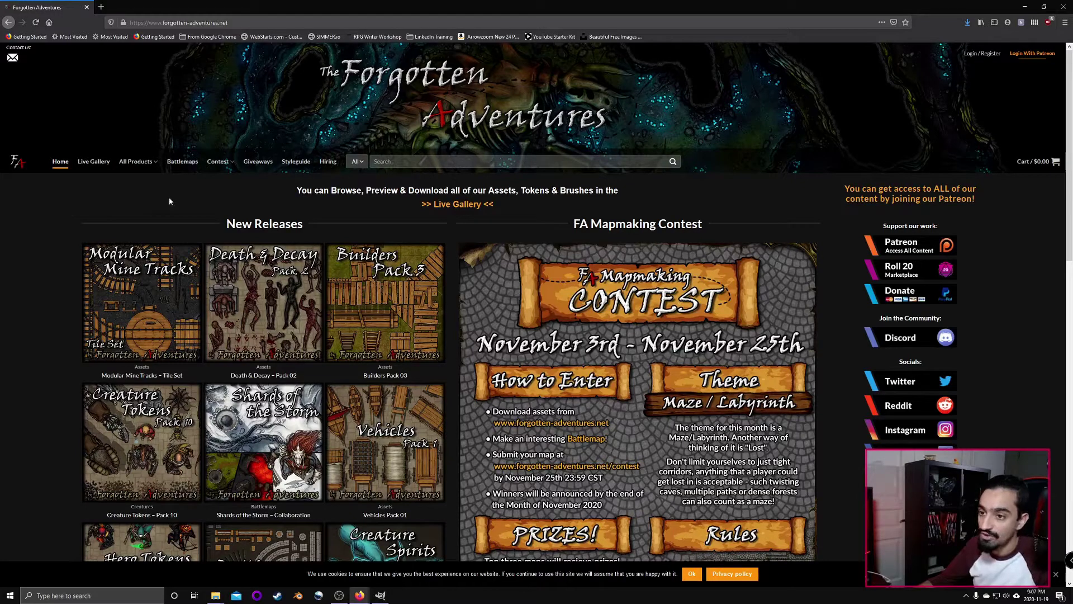
- From the Mapmaking category, open Modular Caves and Terrain Textures – Pack 05 in new tabs
left_click(148, 179)
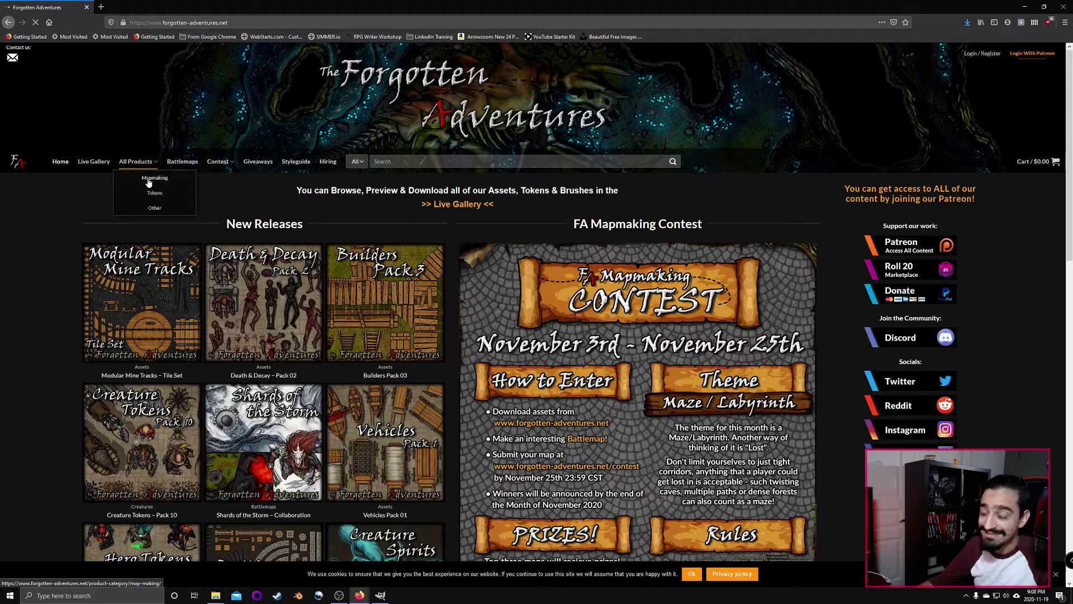
scroll(168, 240, "down", 3)
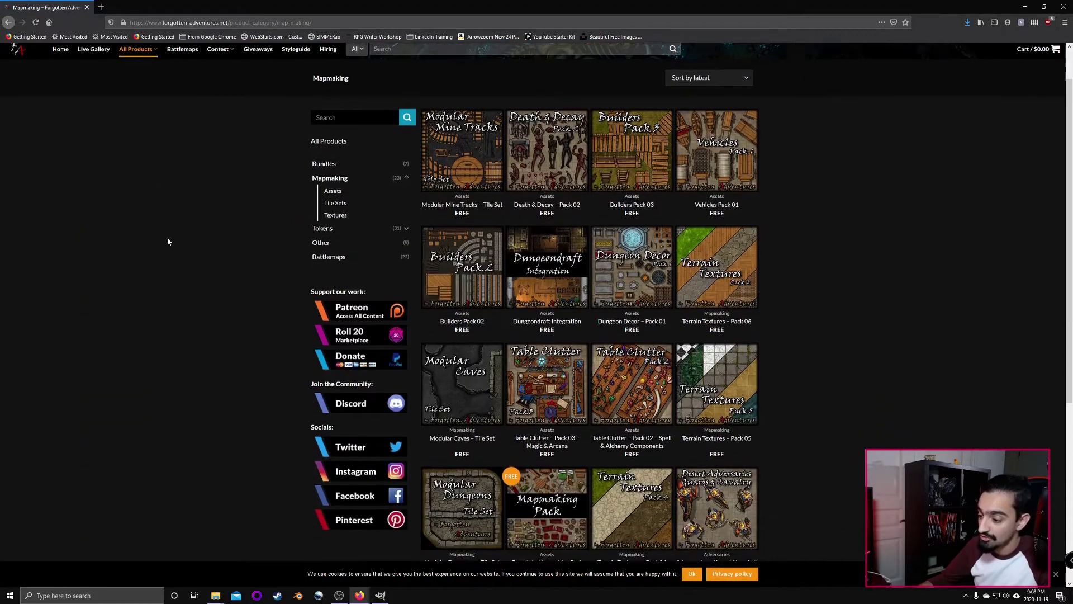
middle_click(443, 403)
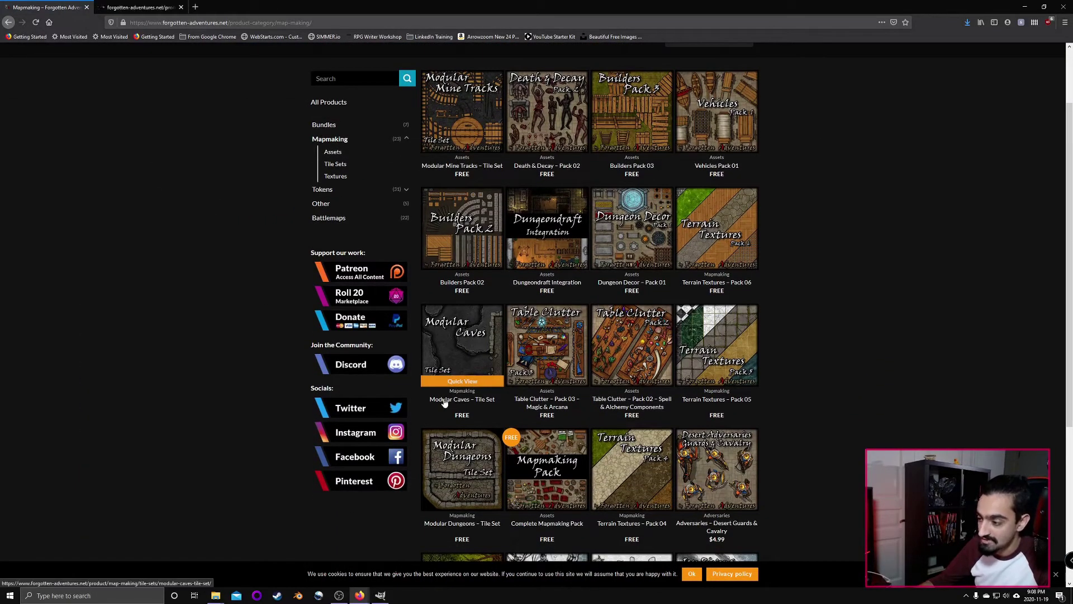
middle_click(717, 404)
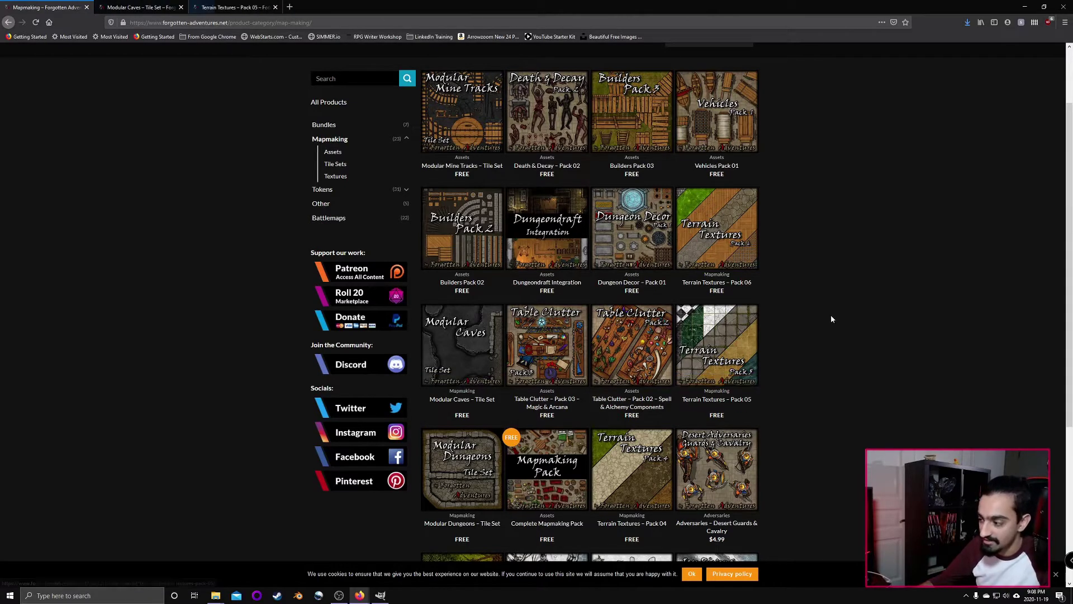
scroll(831, 314, "down", 4)
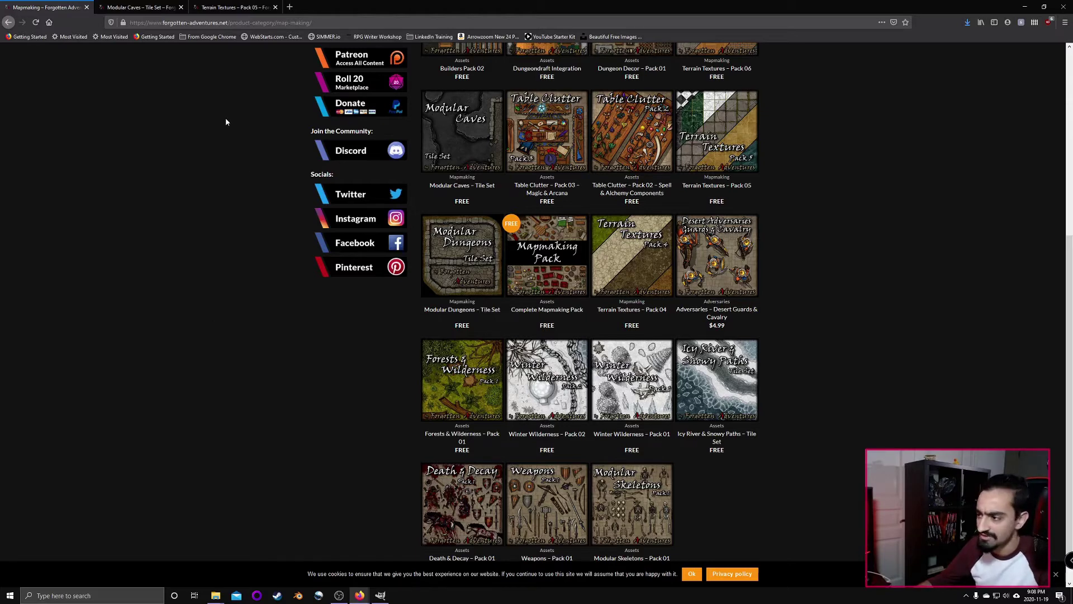
- Review the Modular Caves – Tile Set and Terrain Textures – Pack 05 product pages
left_click(151, 5)
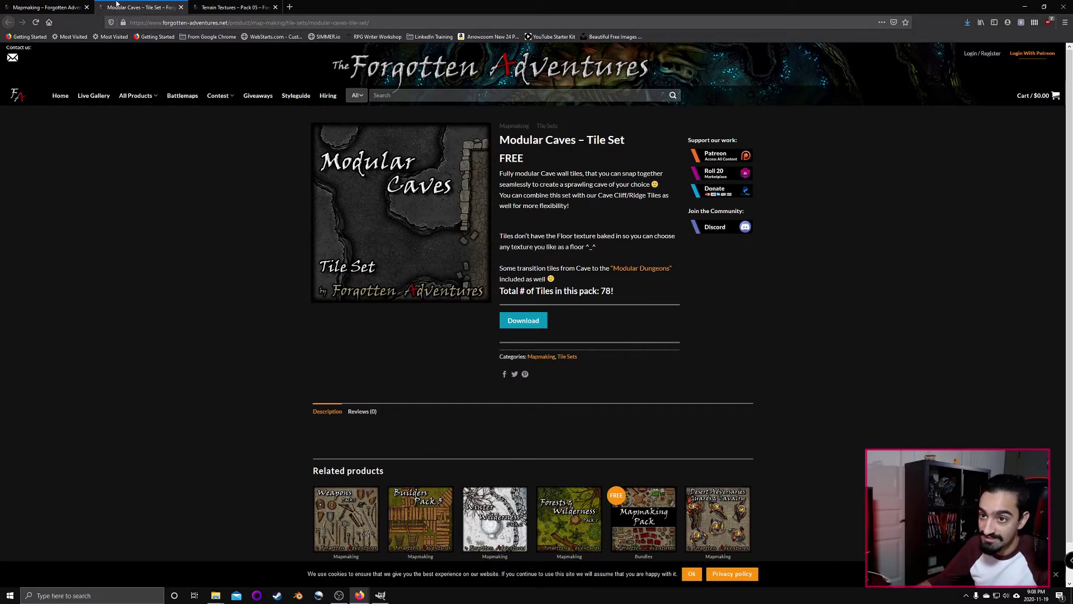
key("ctrl+shift+Tab")
scroll(475, 185, "up", 2)
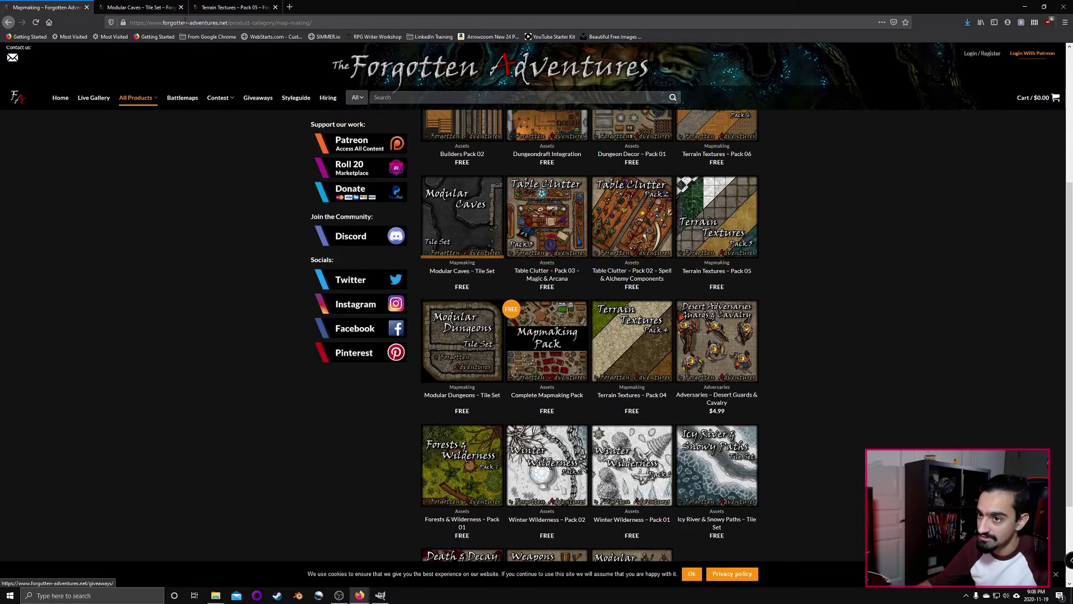
left_click(134, 7)
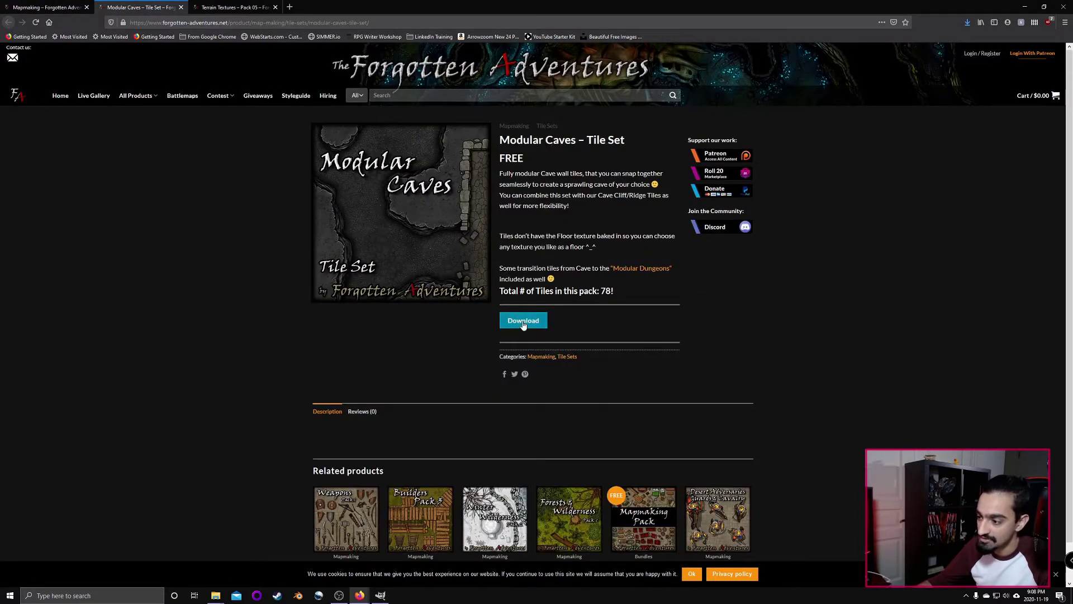
left_click(209, 10)
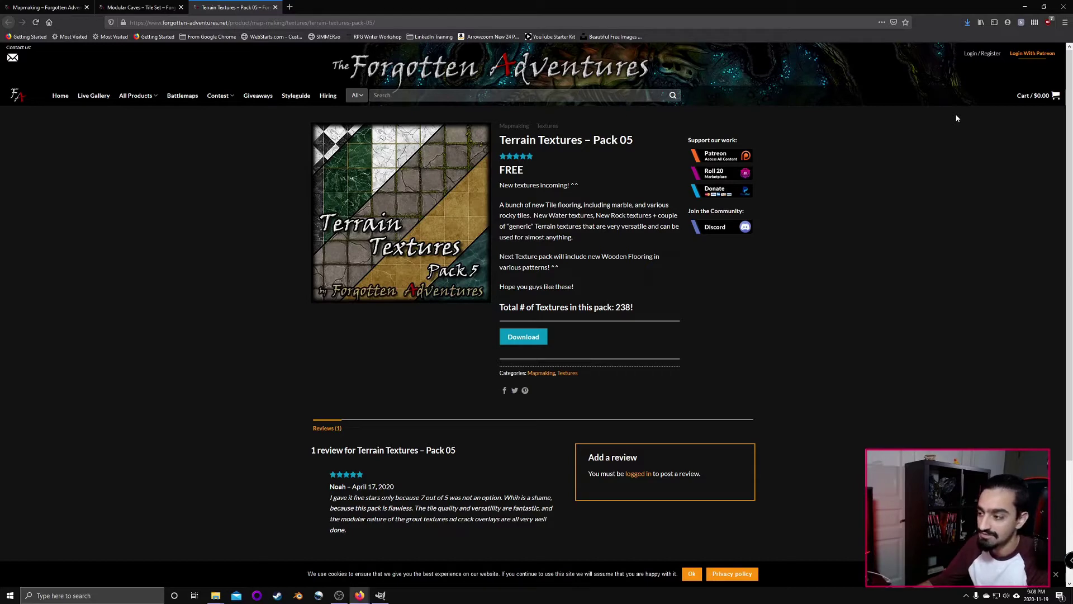
- Minimize the browser and open Mapmaking > Tile_Sets > Modular_Caves in the top Explorer window
left_click(1027, 7)
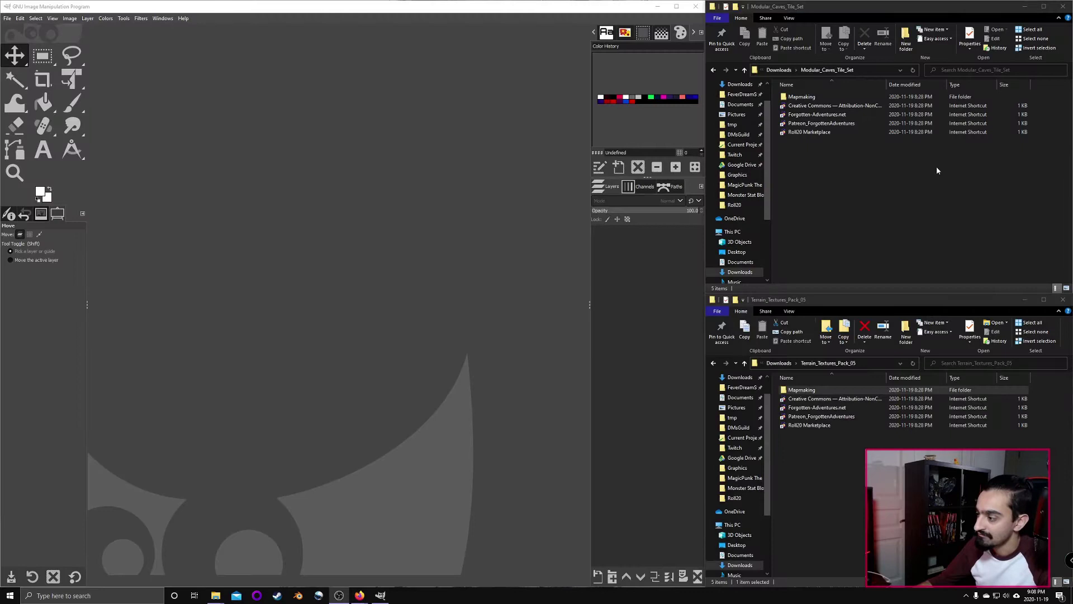
double_click(825, 99)
double_click(824, 99)
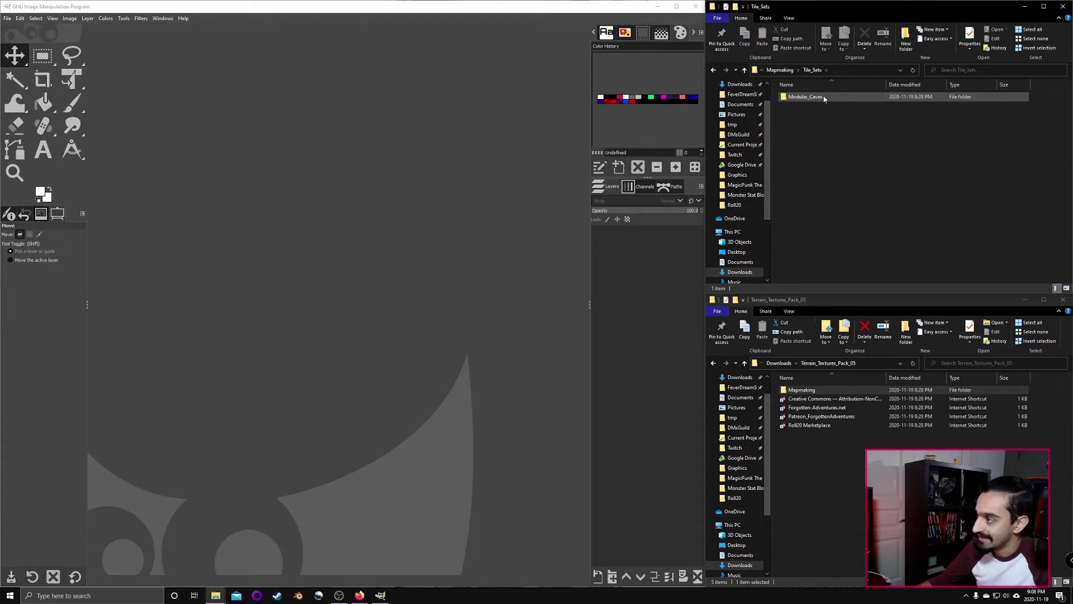
double_click(824, 99)
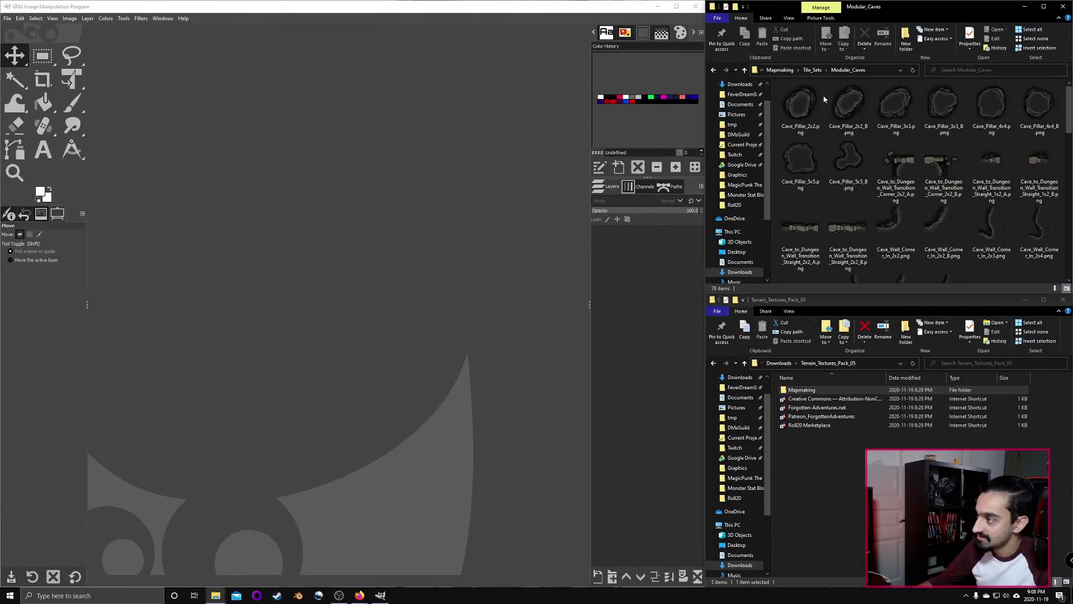
- Open Mapmaking > Textures > Texture_Pack_05 in the bottom Explorer window
double_click(803, 392)
double_click(805, 393)
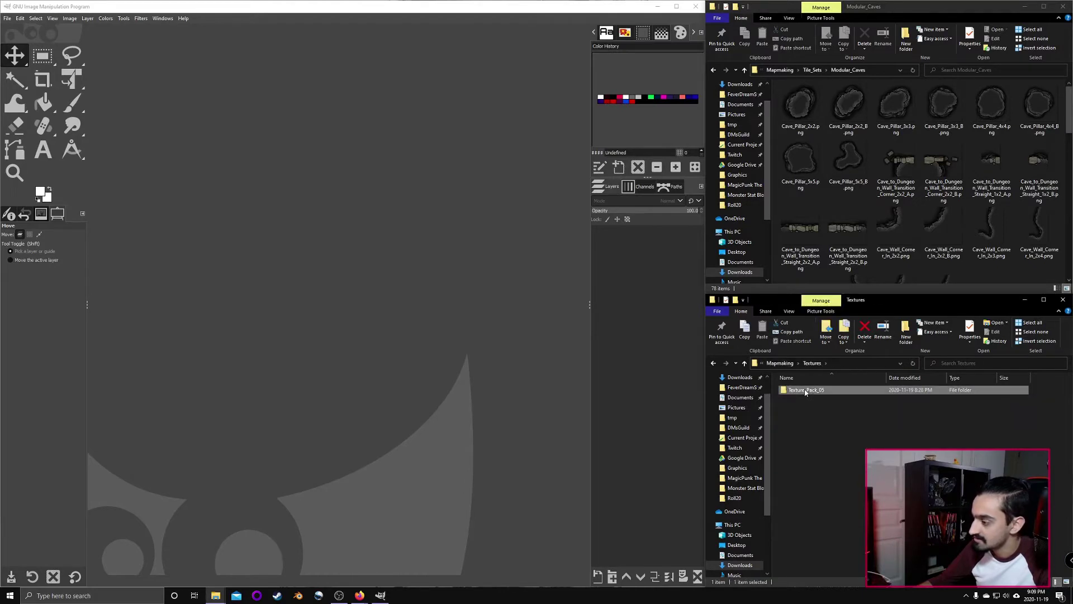
double_click(805, 390)
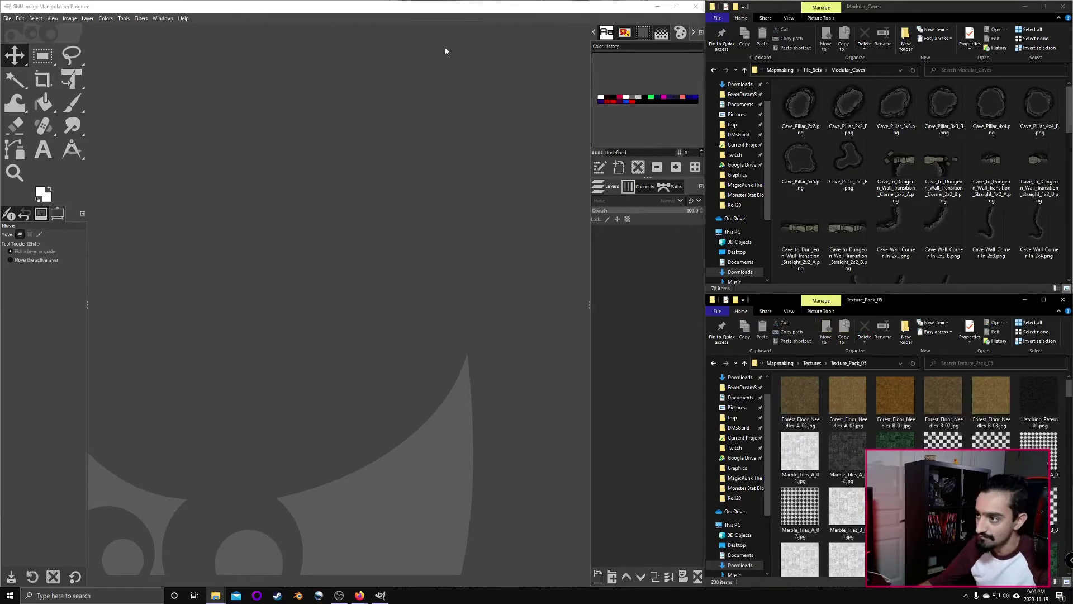
left_click(374, 9)
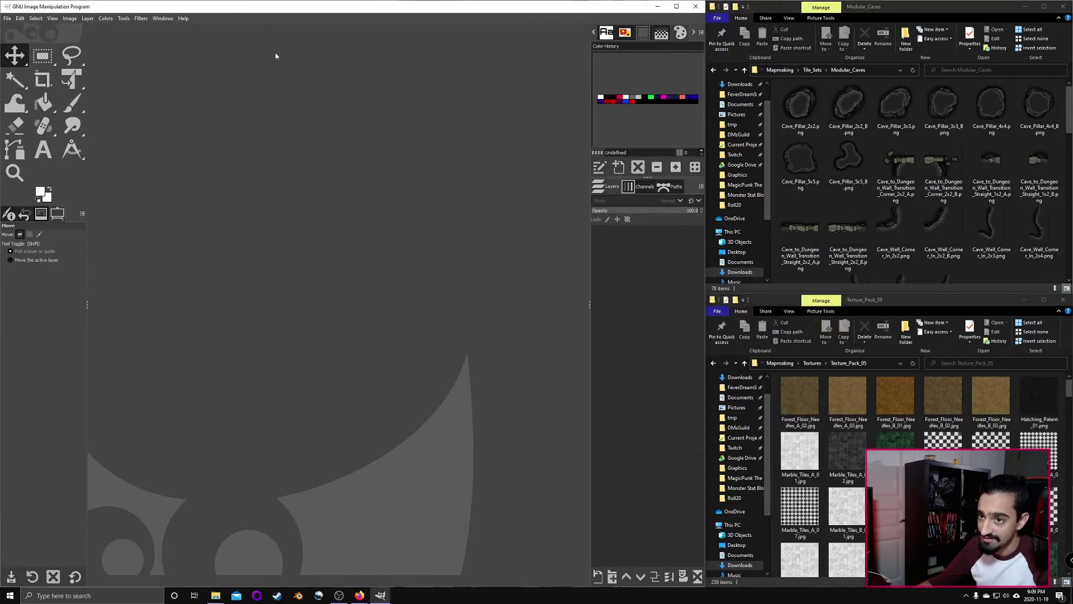
left_click(7, 19)
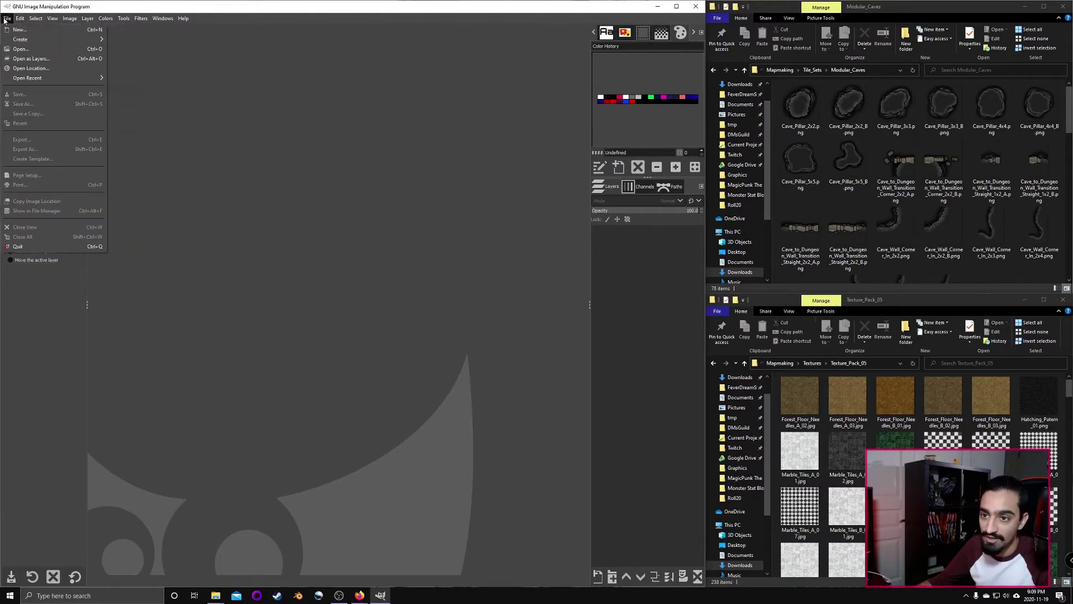
- Set up a new 15 × 15 inch image at 200 ppi with transparent fill
left_click(18, 30)
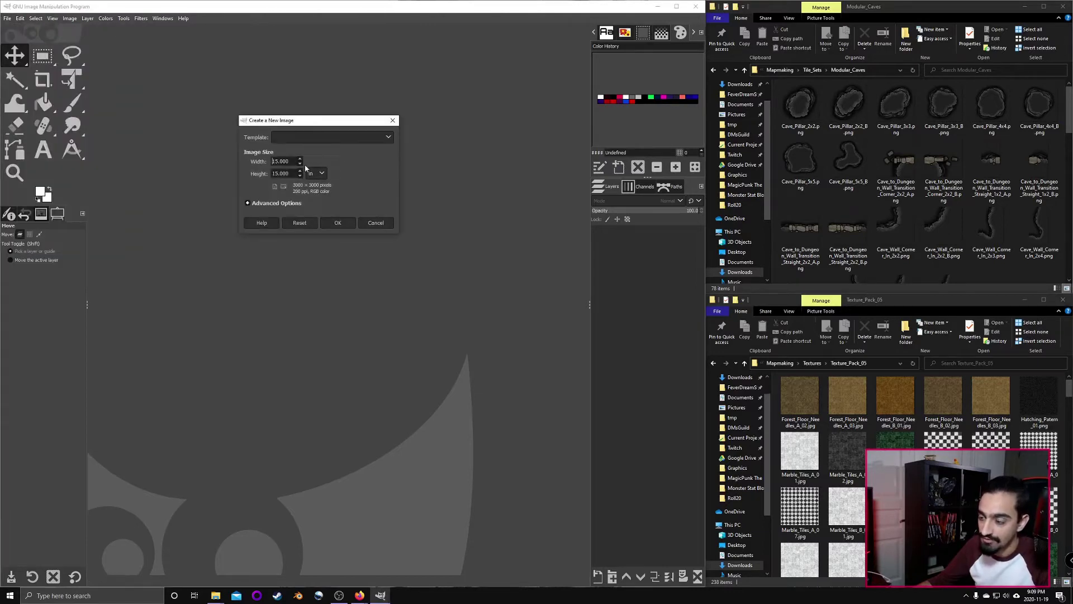
left_click(265, 206)
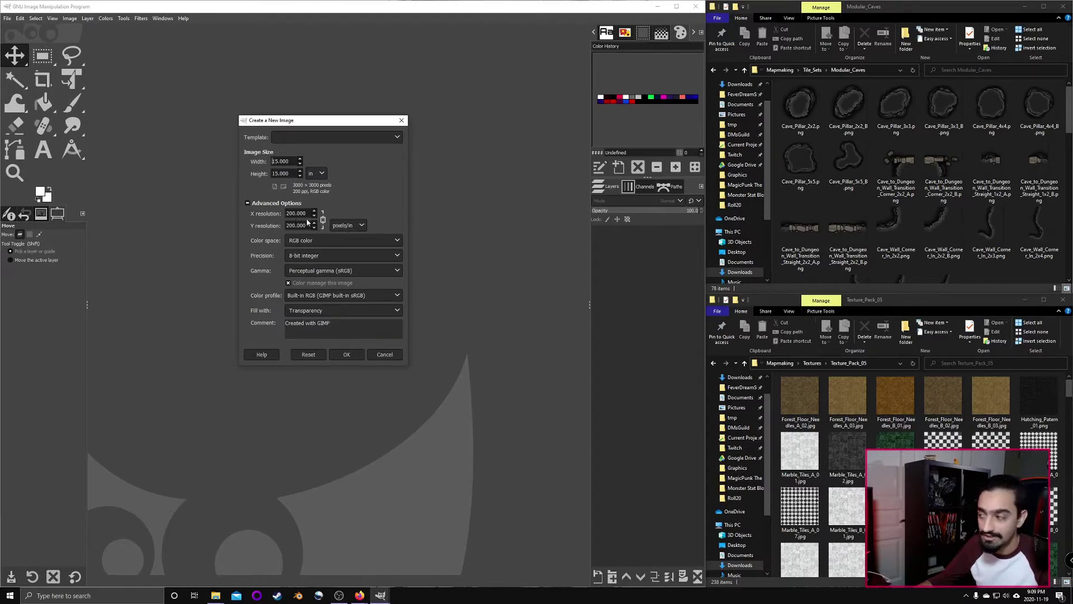
left_click(857, 150)
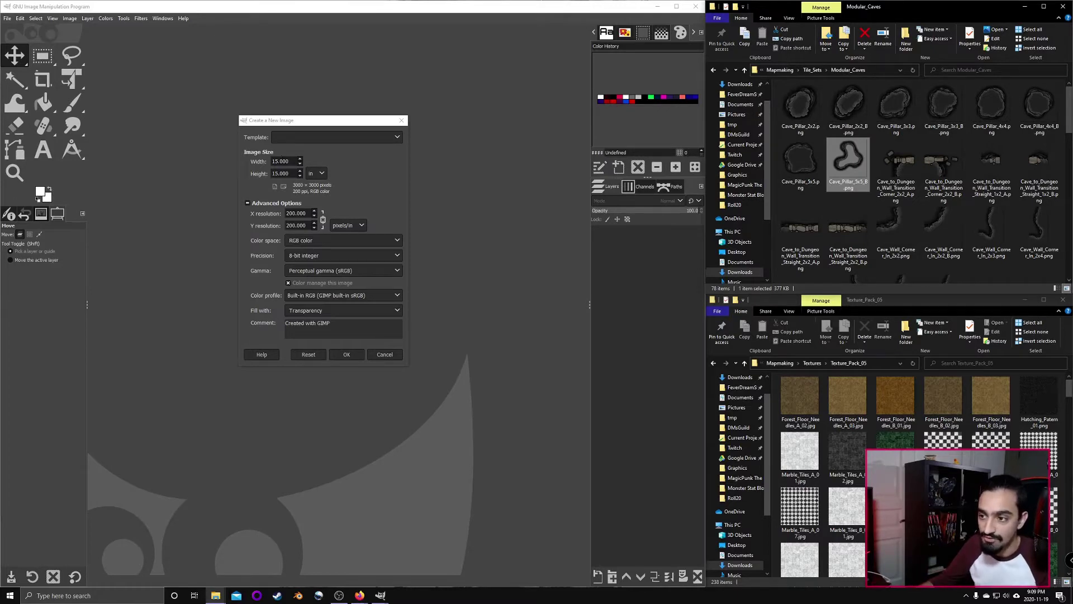
left_click(275, 161)
left_click(275, 173)
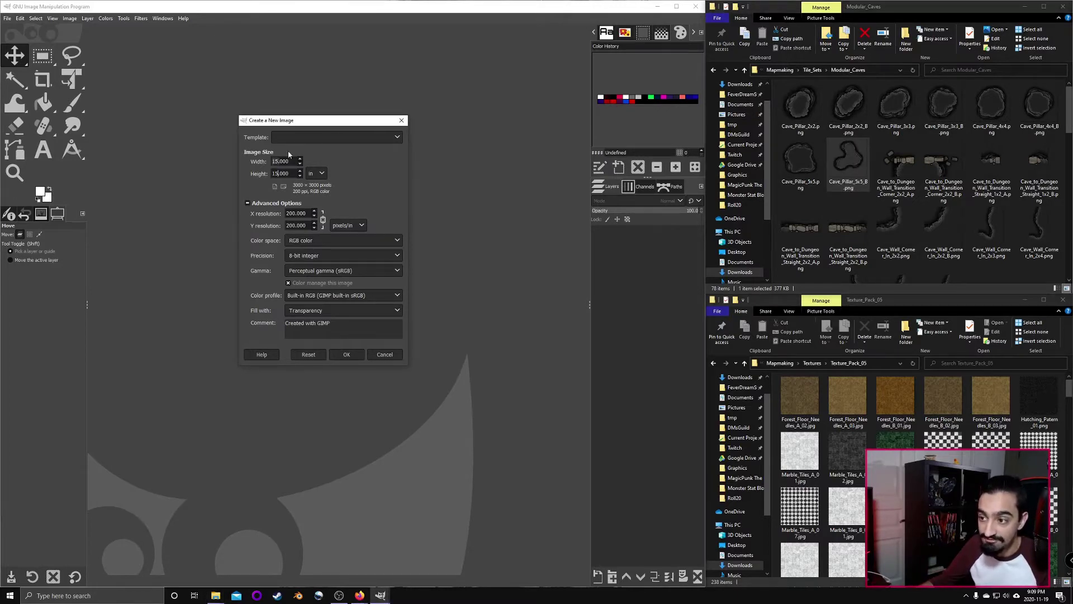
- Create the 3000×3000 image and set the grid spacing to 200 pixels
left_click(347, 355)
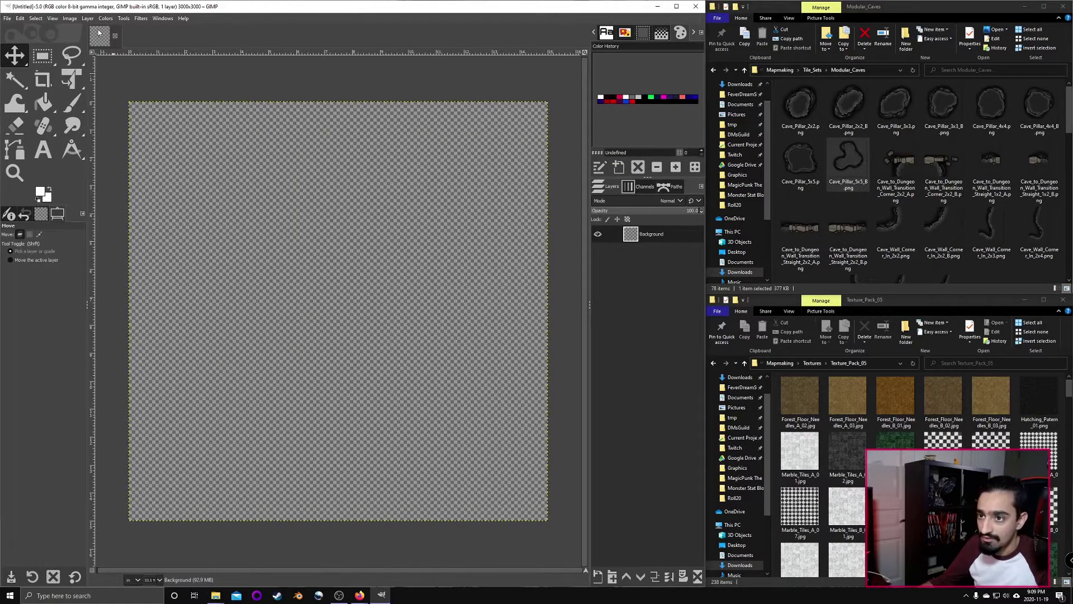
left_click(69, 19)
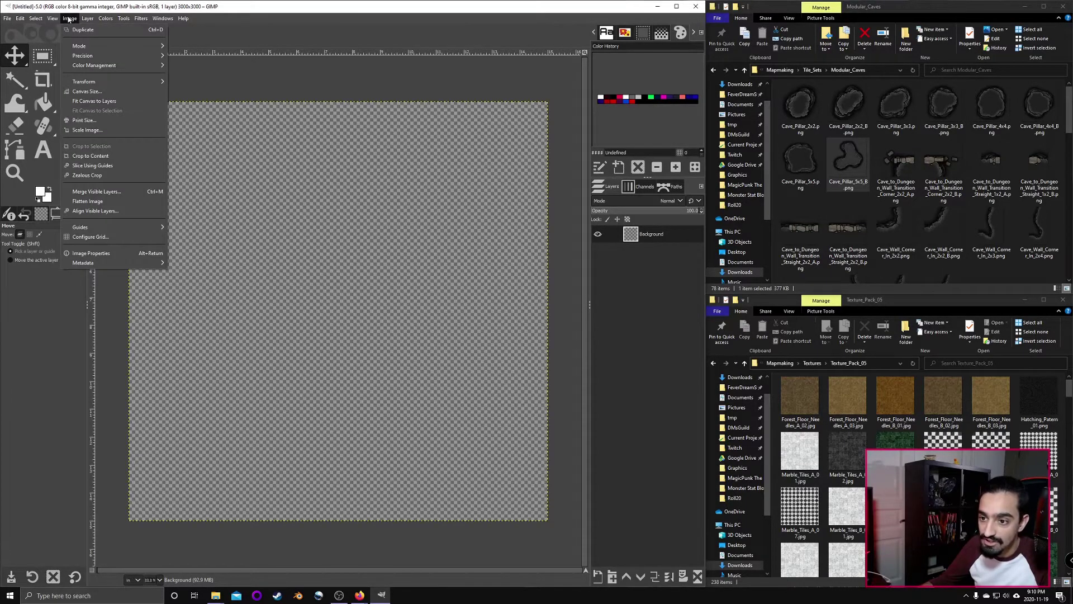
left_click(92, 237)
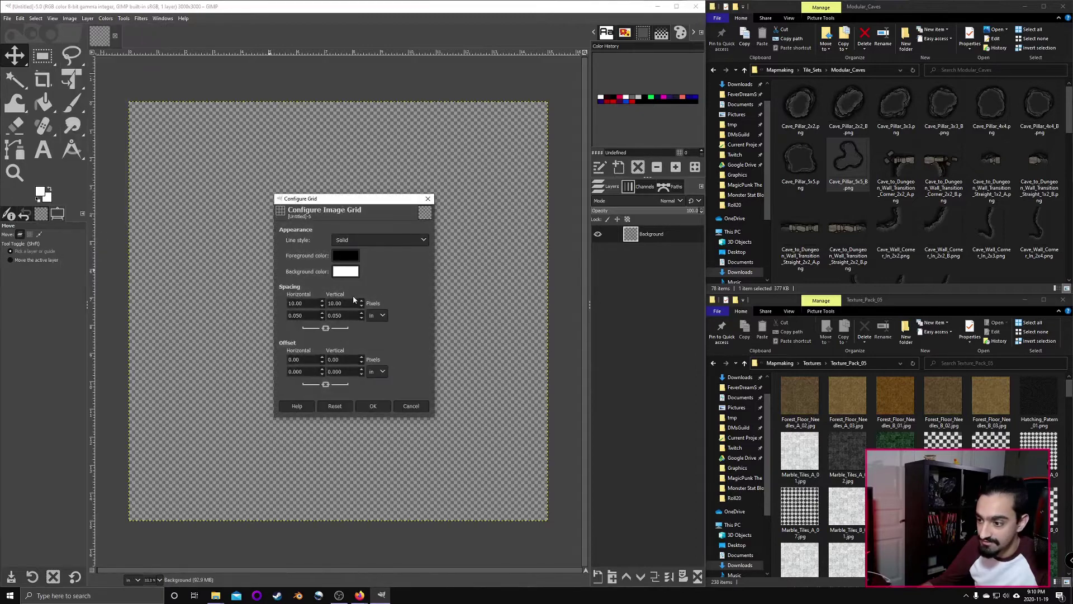
left_click_drag(310, 305, 268, 302)
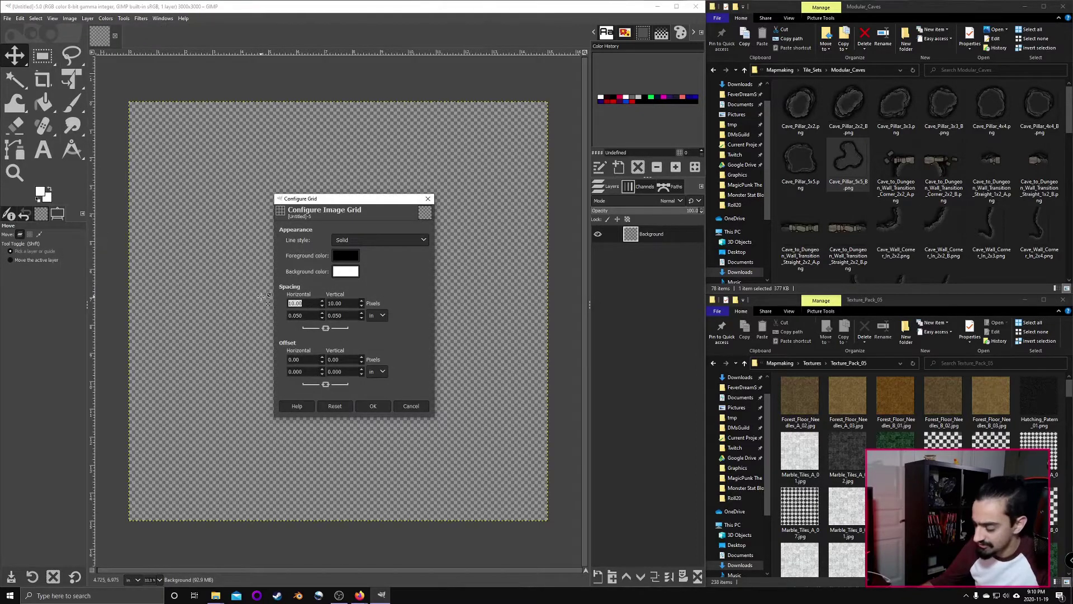
type("200")
key("Tab")
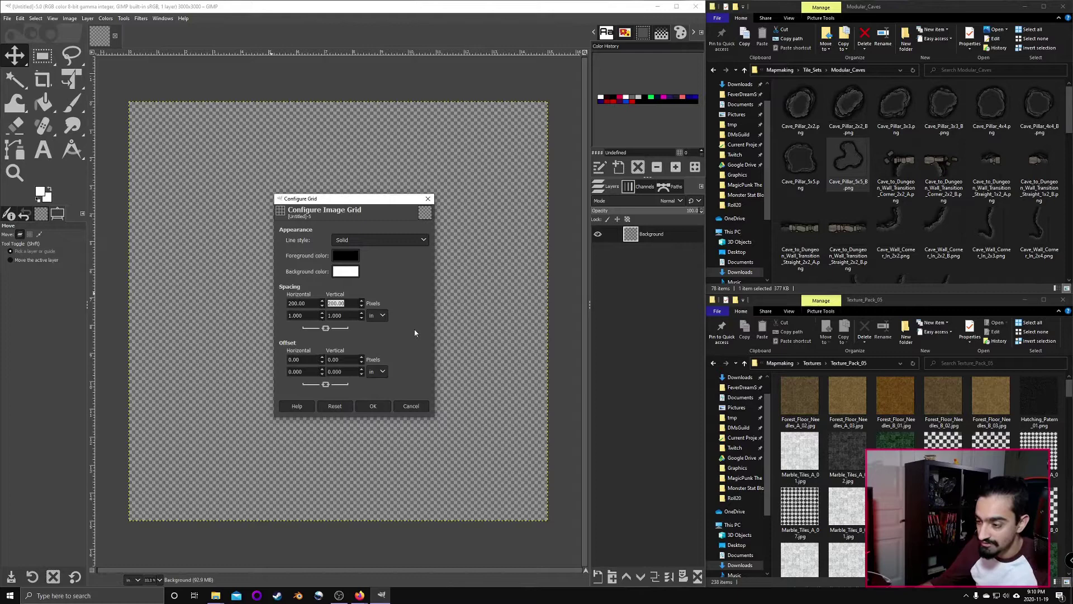
left_click(373, 406)
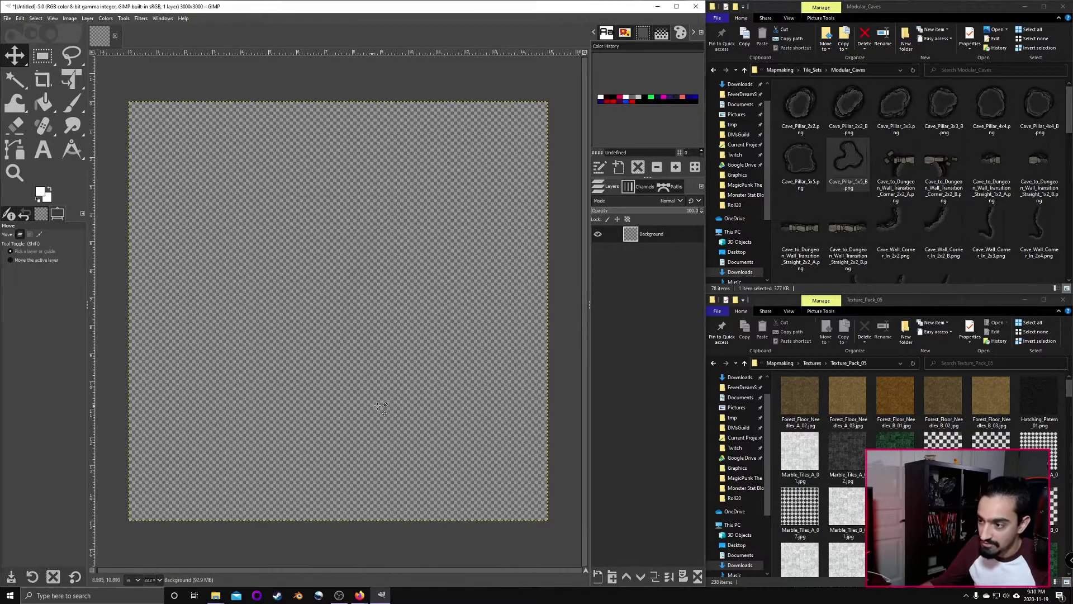
- Show the grid over the canvas
left_click(70, 19)
mouse_move(52, 18)
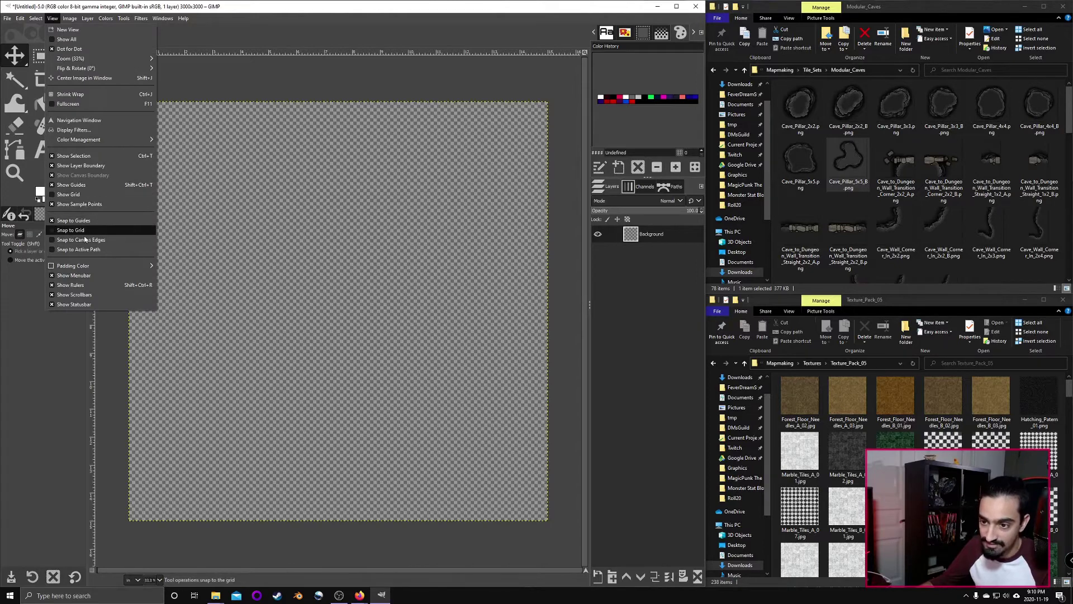
left_click(85, 195)
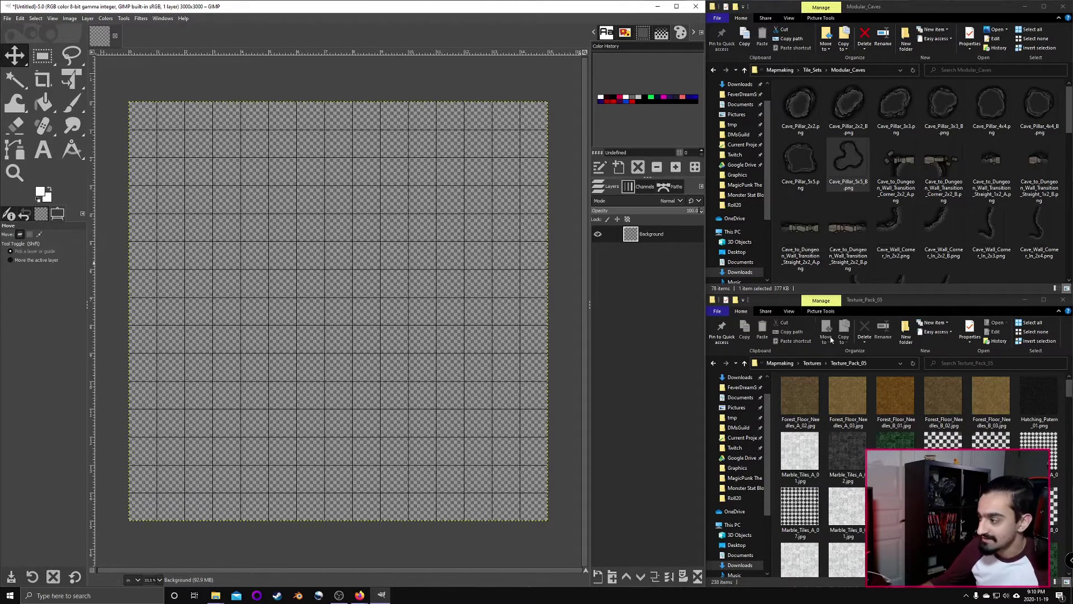
- Drag Seamless_Cave_Floor_16x16 from Texture_Pack_01 onto the canvas as a new layer
left_click(922, 301)
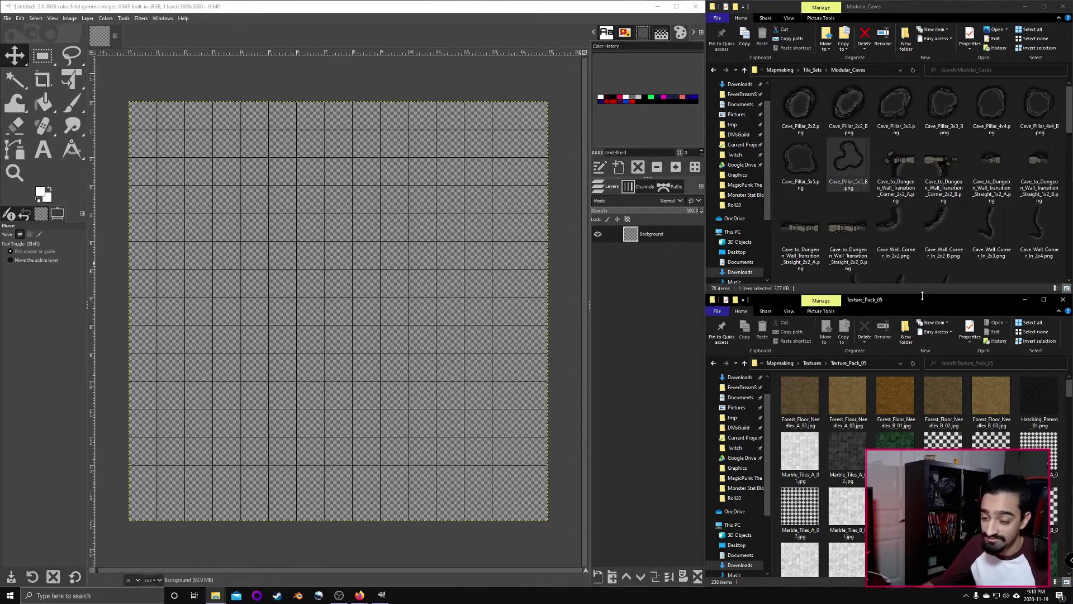
left_click_drag(922, 296, 923, 394)
left_click(910, 307)
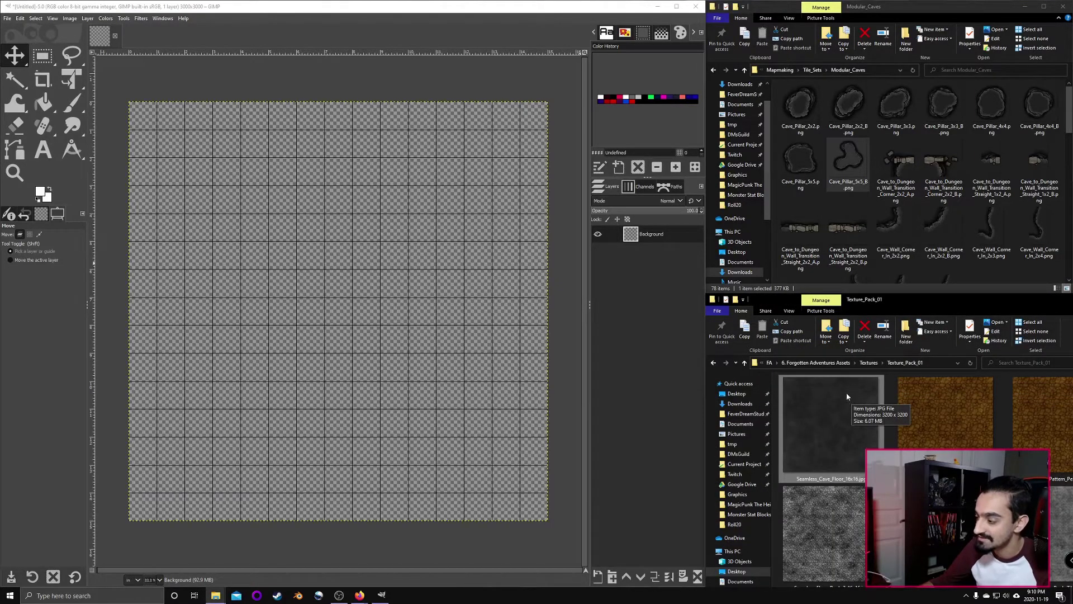
left_click_drag(847, 394, 529, 308)
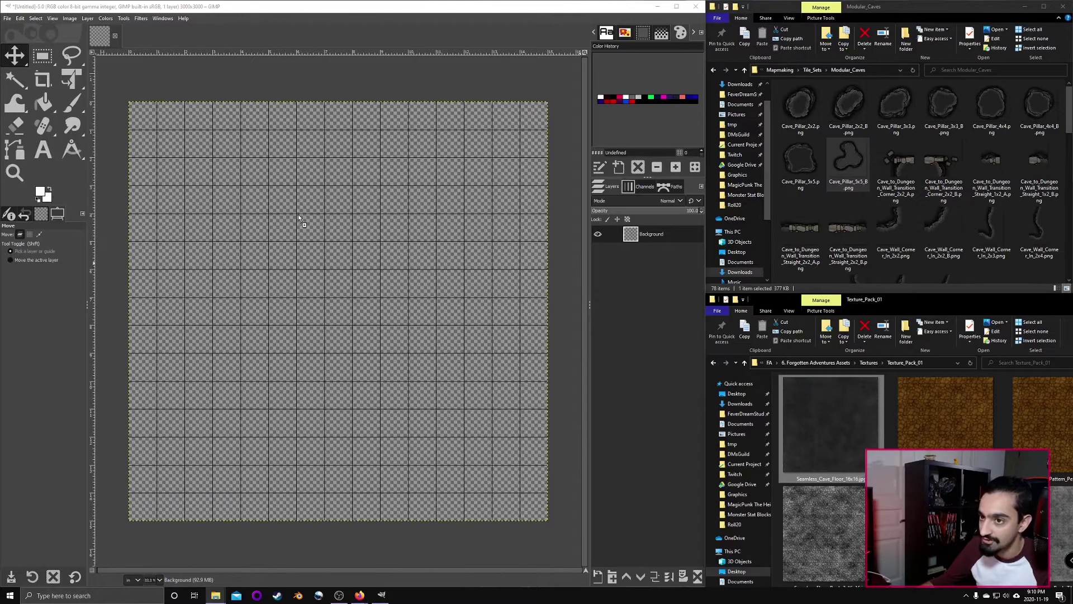
left_click_drag(299, 218, 299, 214)
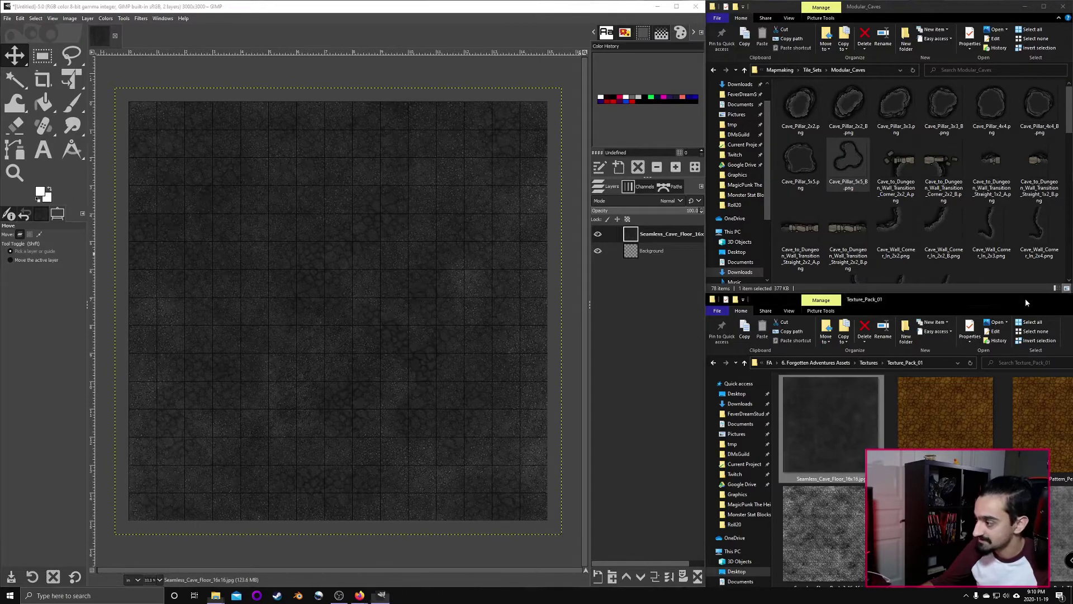
- Hide Texture_Pack_01, enlarge Texture_Pack_05 and scroll to the Still_Water files
left_click_drag(1026, 298, 908, 297)
left_click(962, 299)
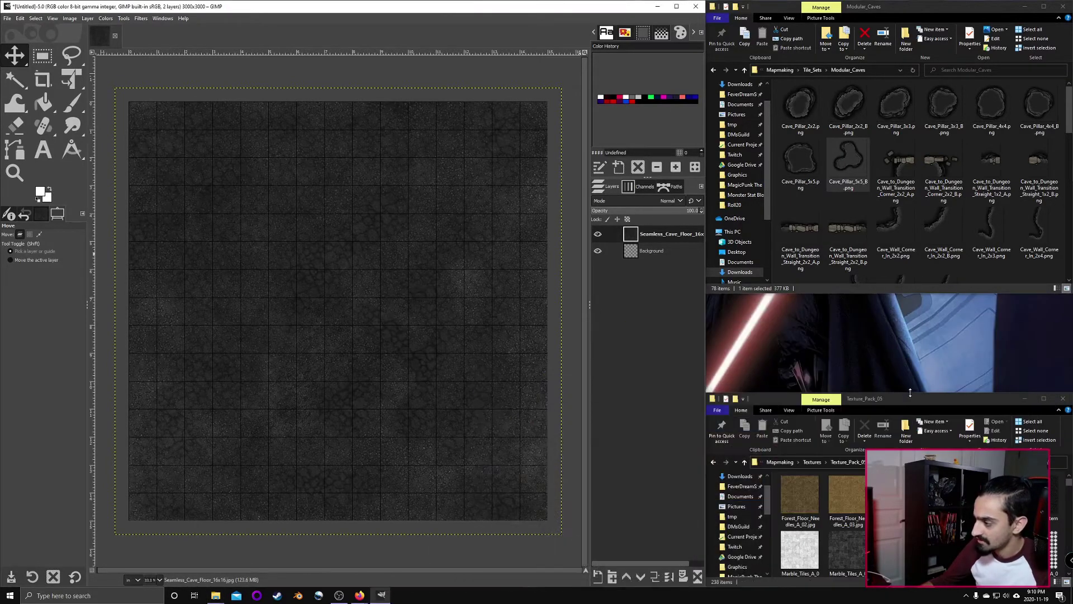
left_click_drag(911, 392, 907, 287)
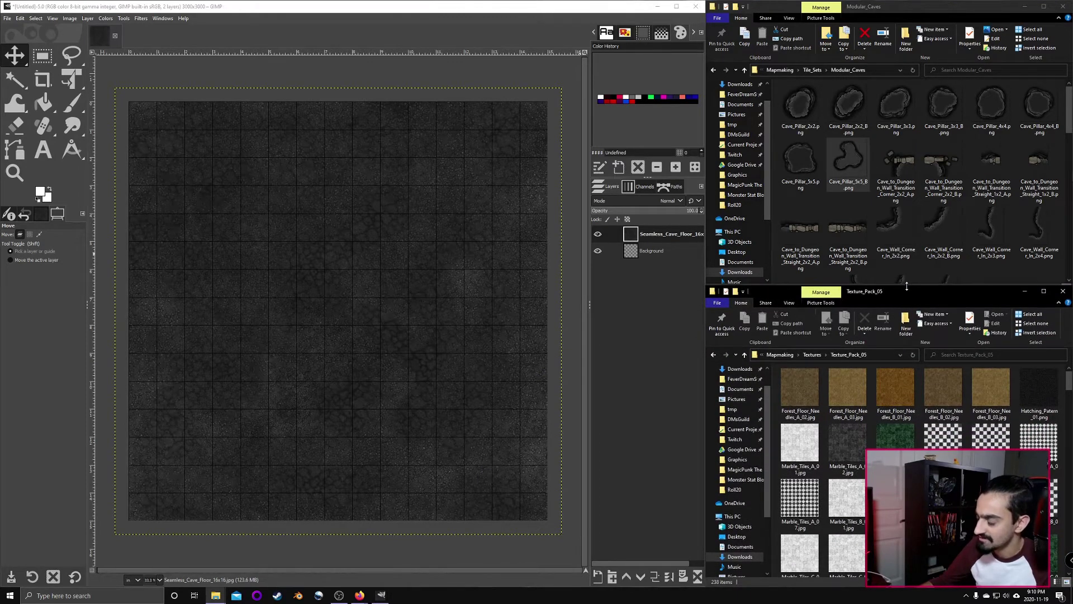
scroll(898, 392, "down", 10)
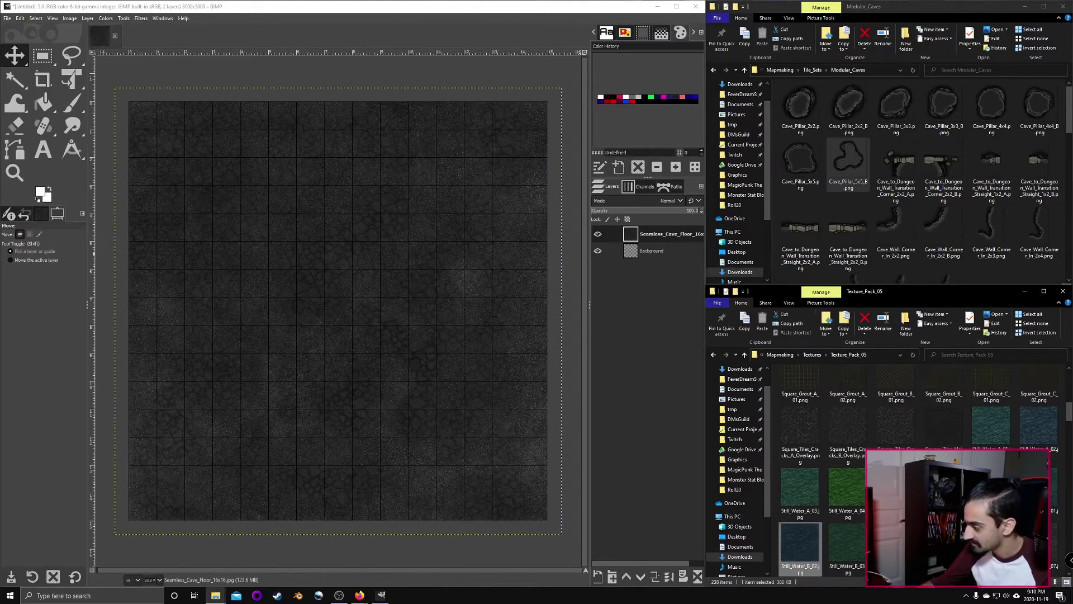
- Add Still_Water_B_07 as a new layer and move it to the map's top-left corner
left_click(1039, 545)
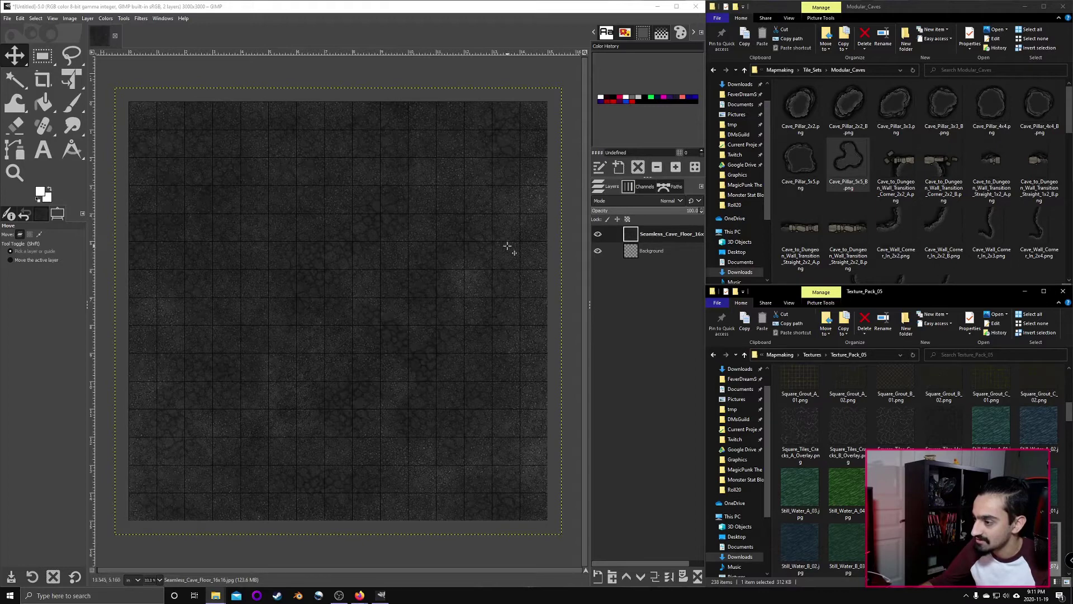
left_click_drag(507, 246, 508, 246)
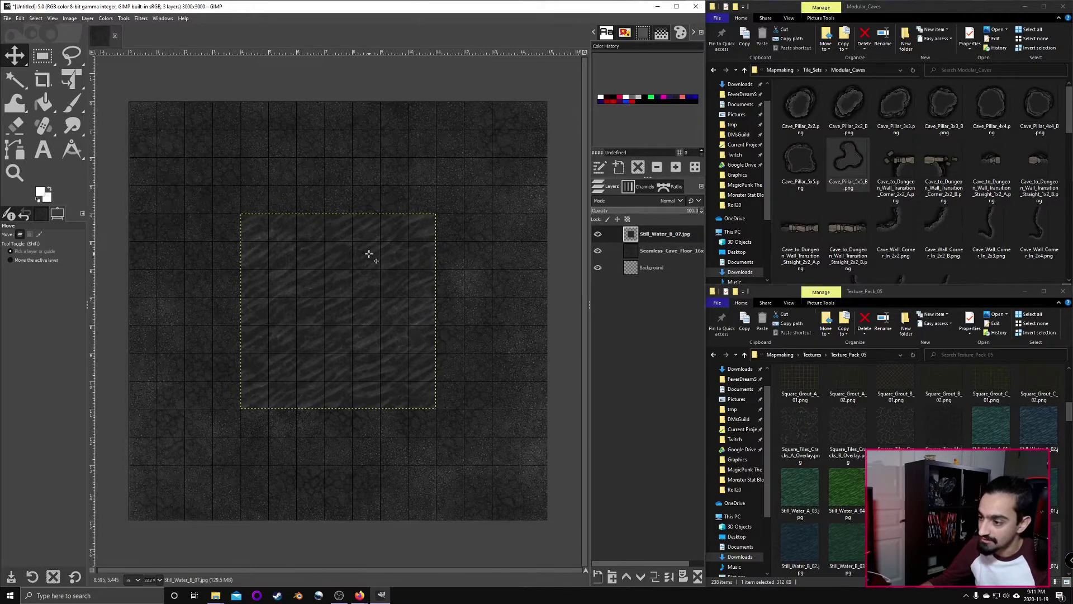
left_click_drag(359, 311, 235, 194)
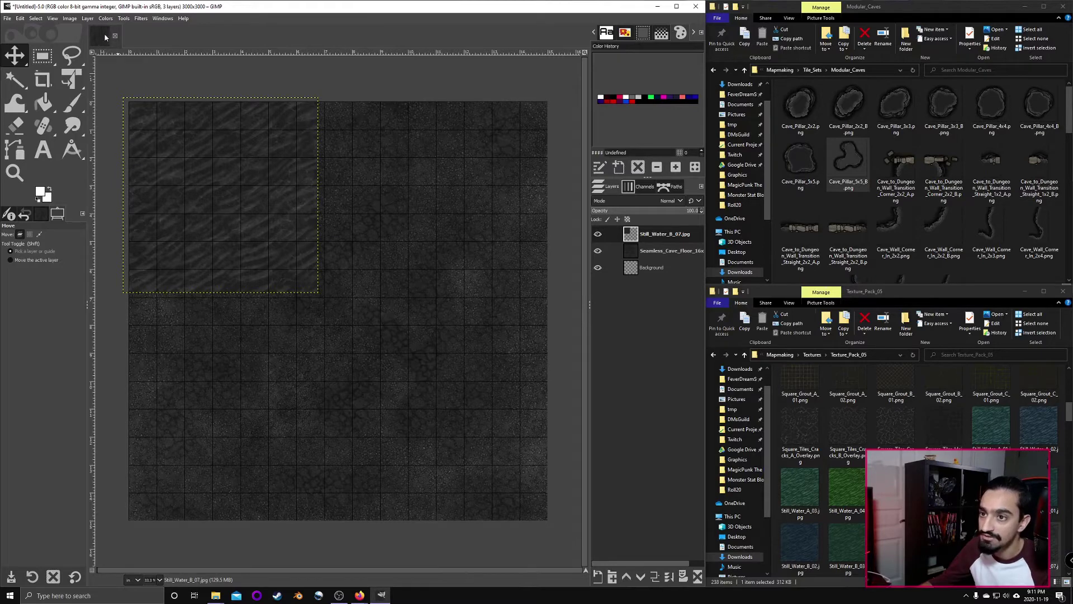
- Enable Snap to Grid and snap the water patch to the top-left corner
left_click(53, 18)
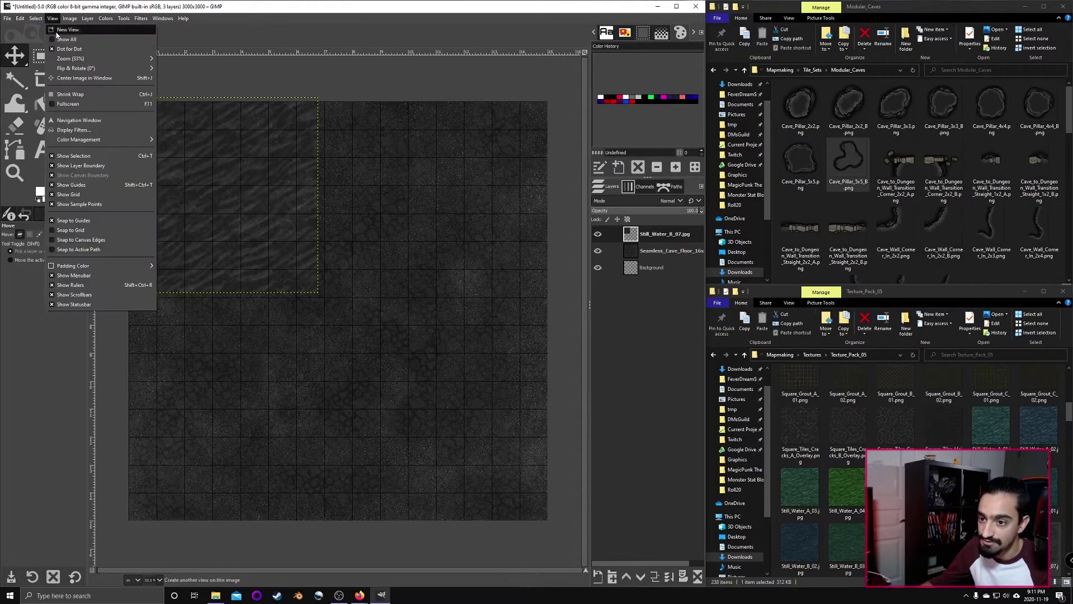
left_click(73, 231)
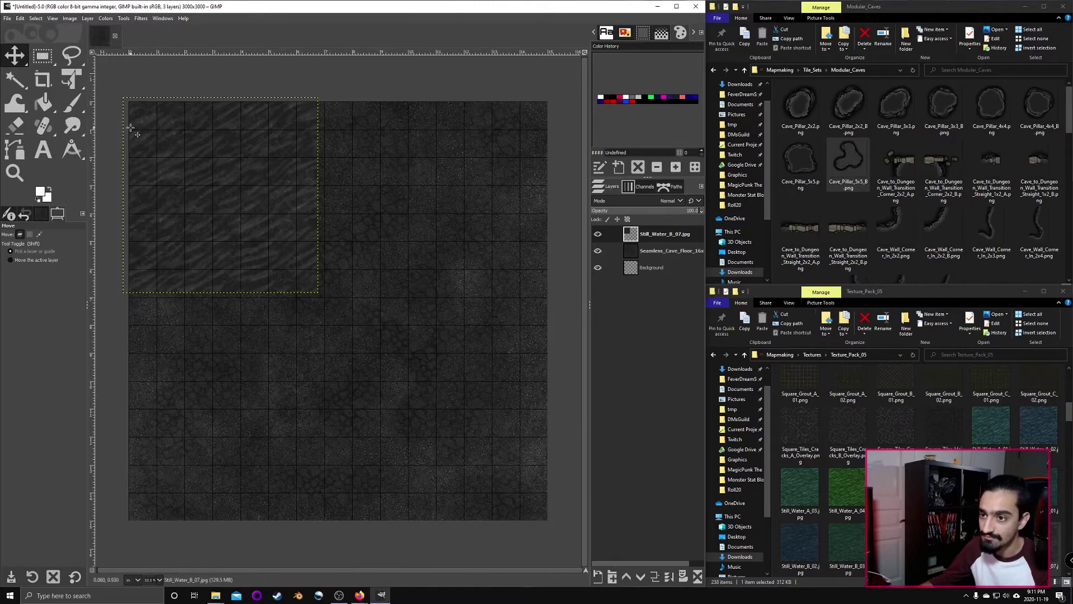
scroll(130, 128, "up", 1)
left_click_drag(163, 132, 169, 133)
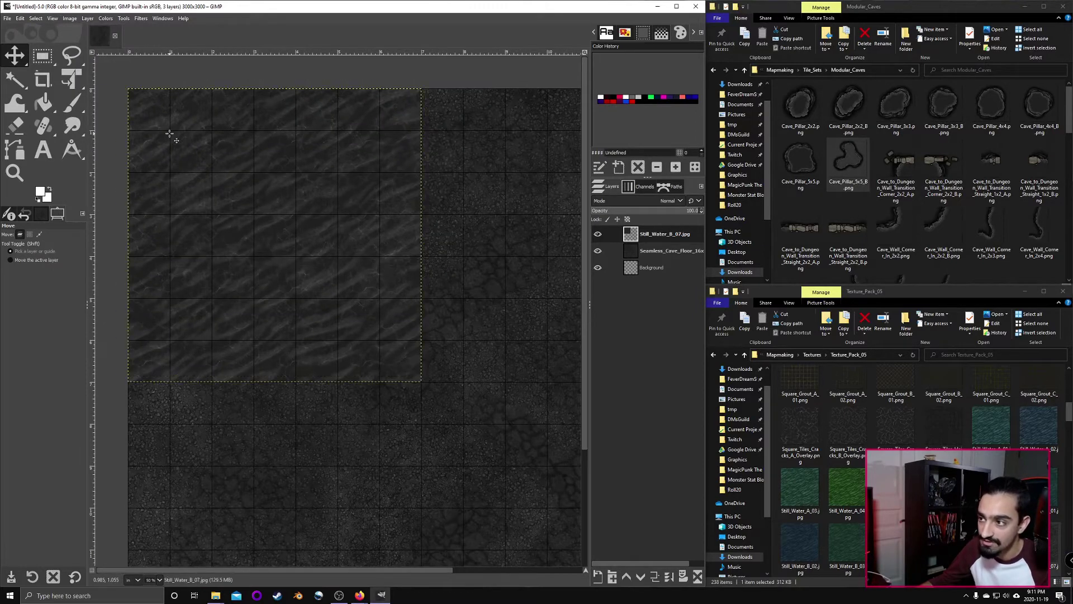
- Duplicate, shift and merge the water patch rightward into a full-width water strip
scroll(429, 319, "down", 1)
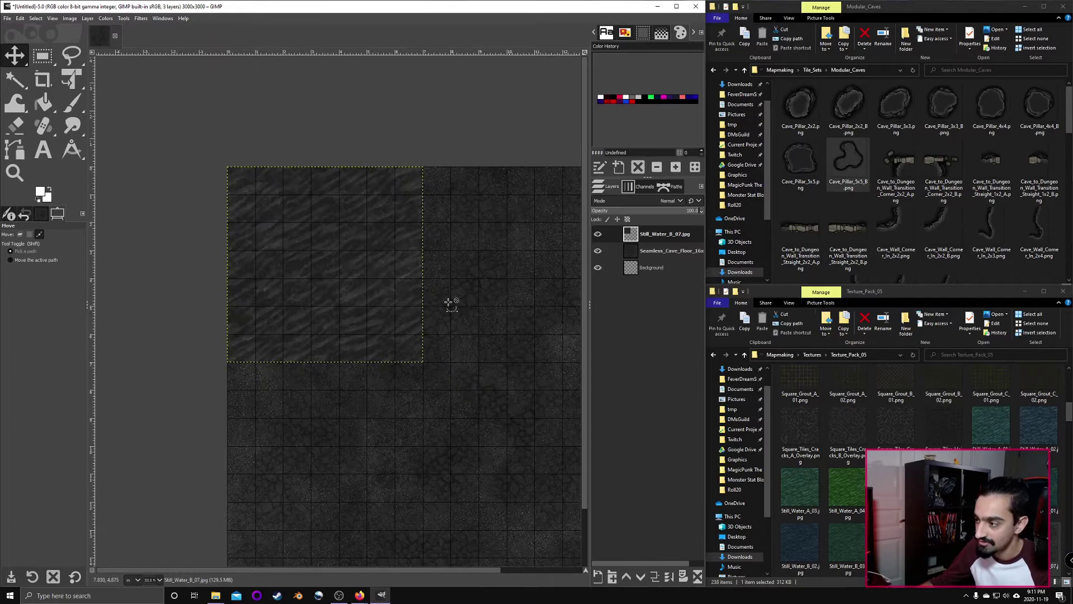
right_click(657, 237)
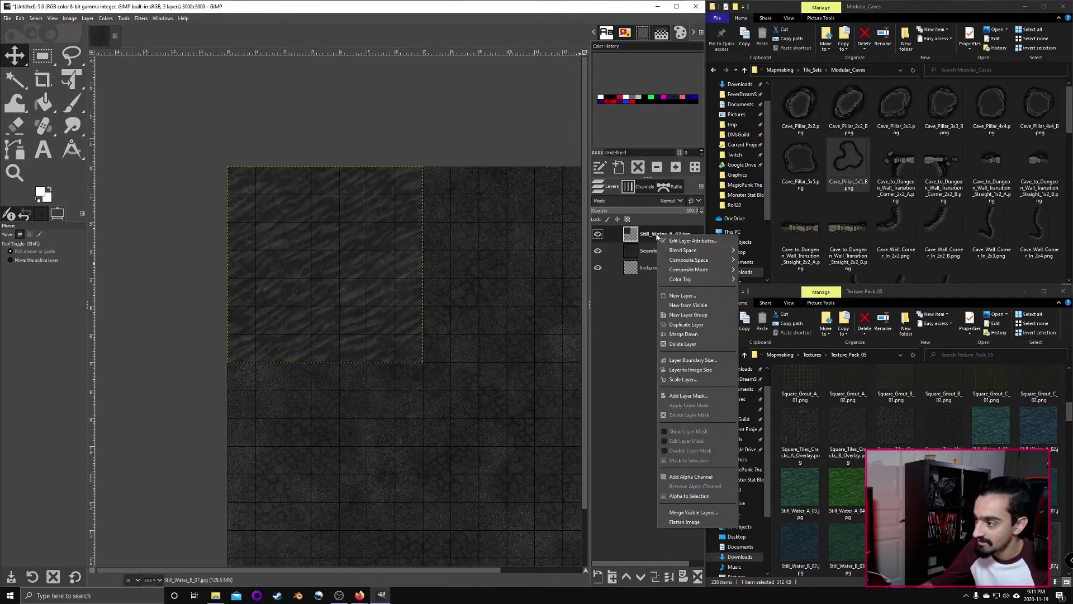
left_click(687, 324)
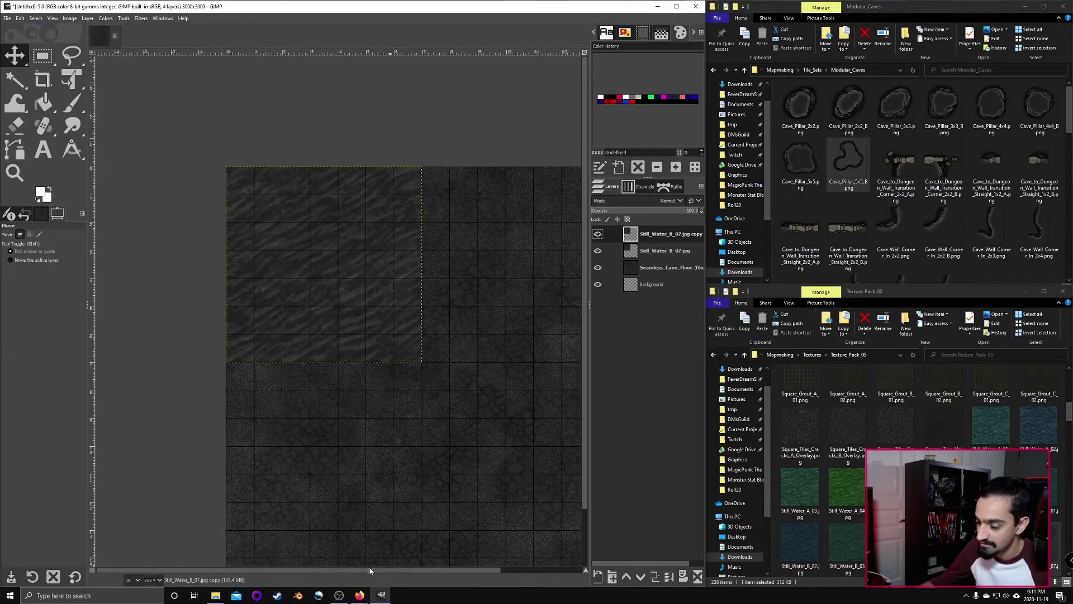
scroll(366, 494, "right", 2)
left_click_drag(200, 239, 392, 244)
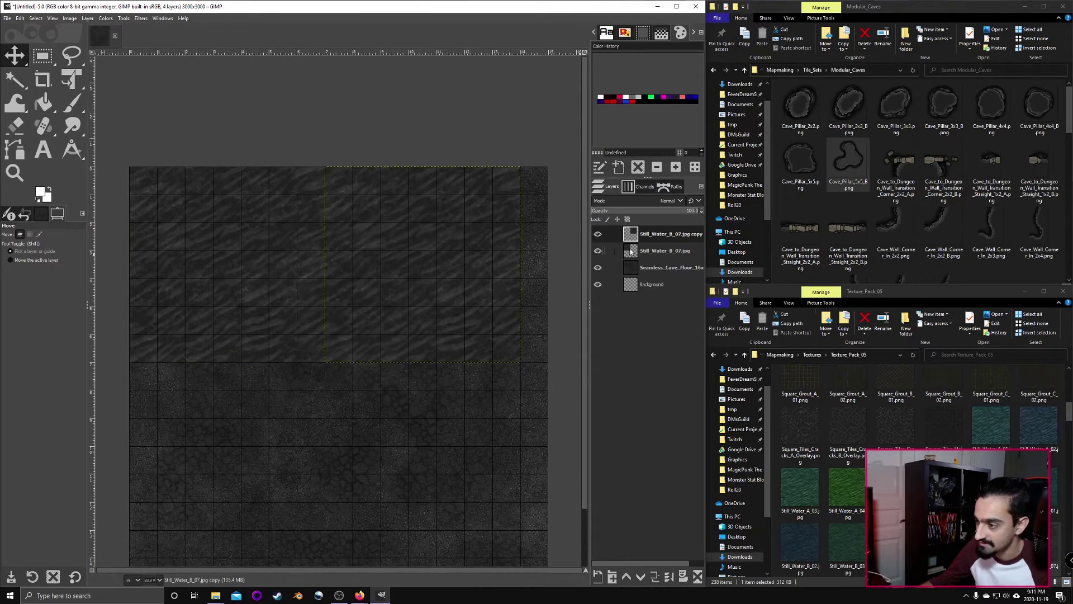
right_click(664, 239)
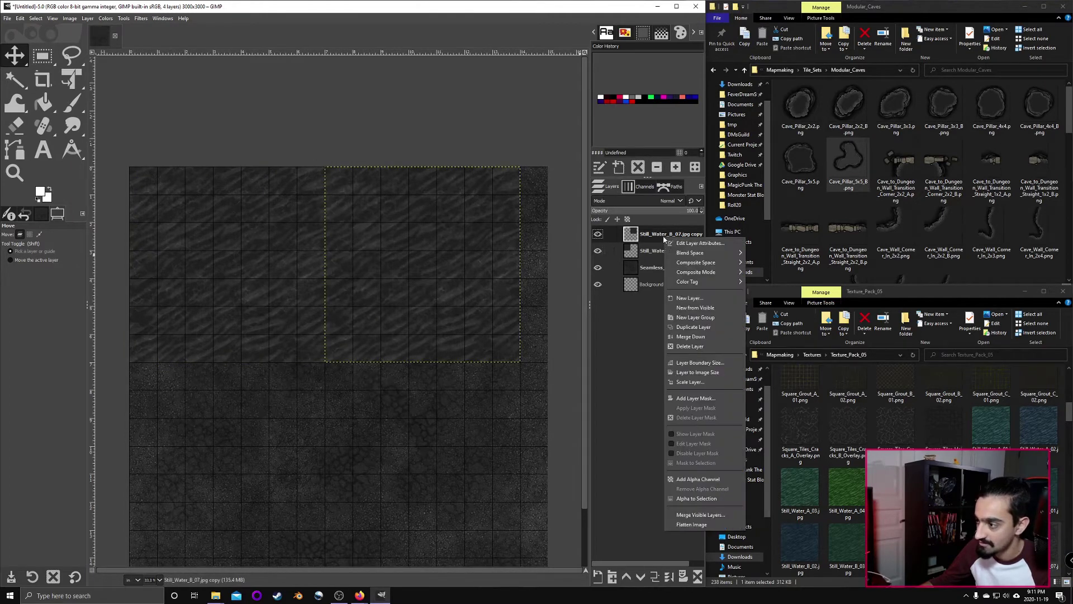
left_click(693, 334)
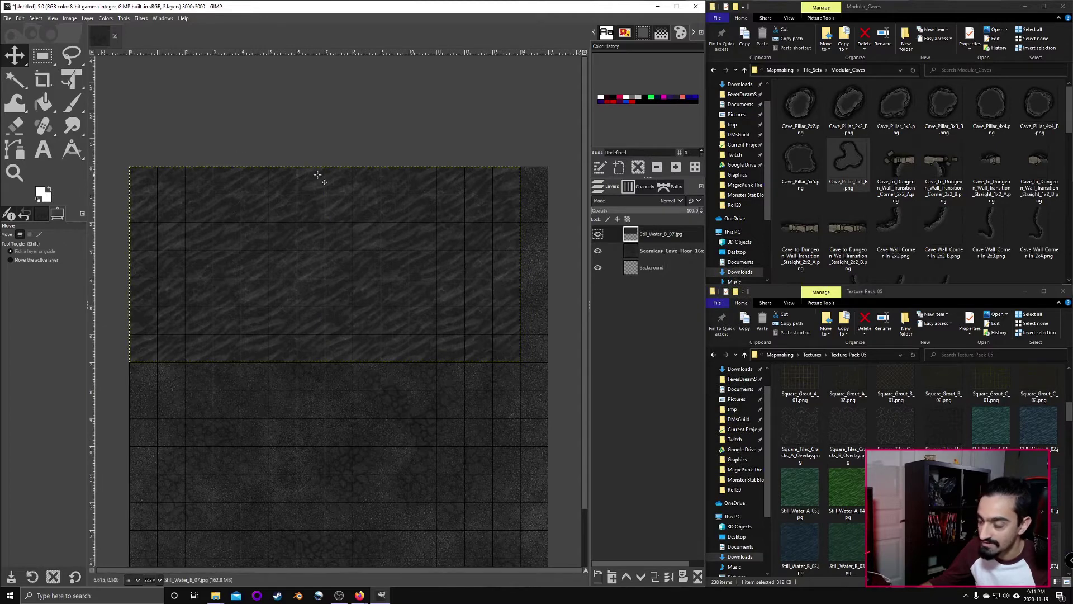
right_click(674, 235)
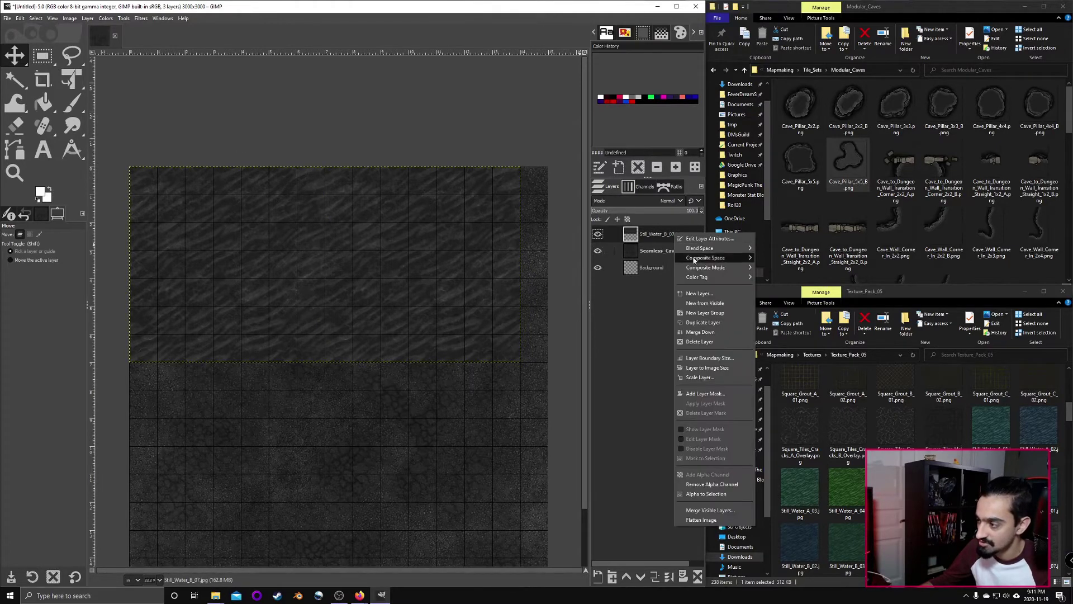
left_click(704, 323)
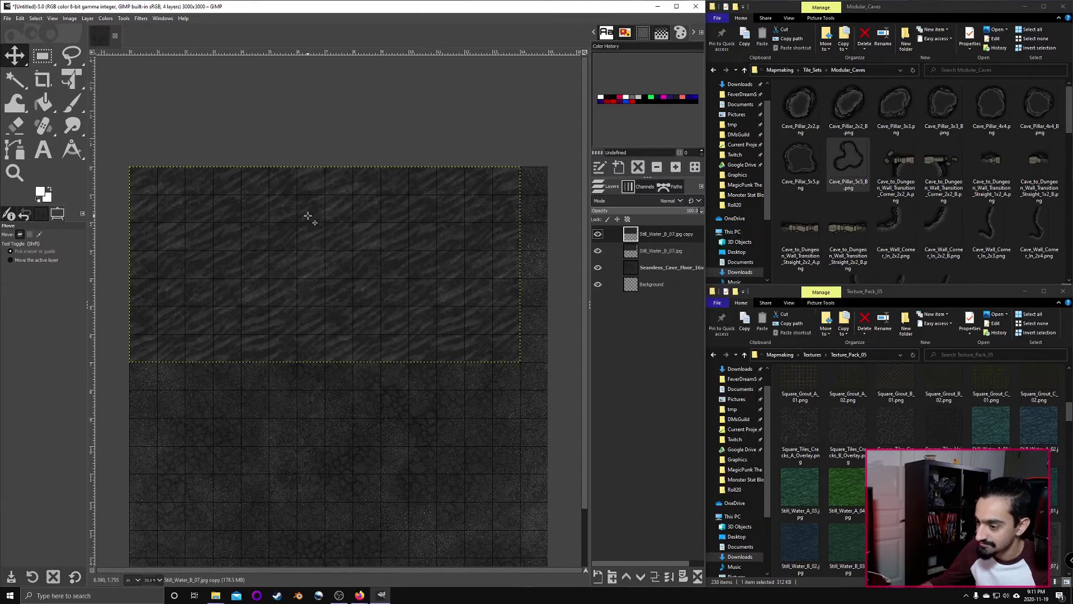
left_click_drag(271, 231, 661, 233)
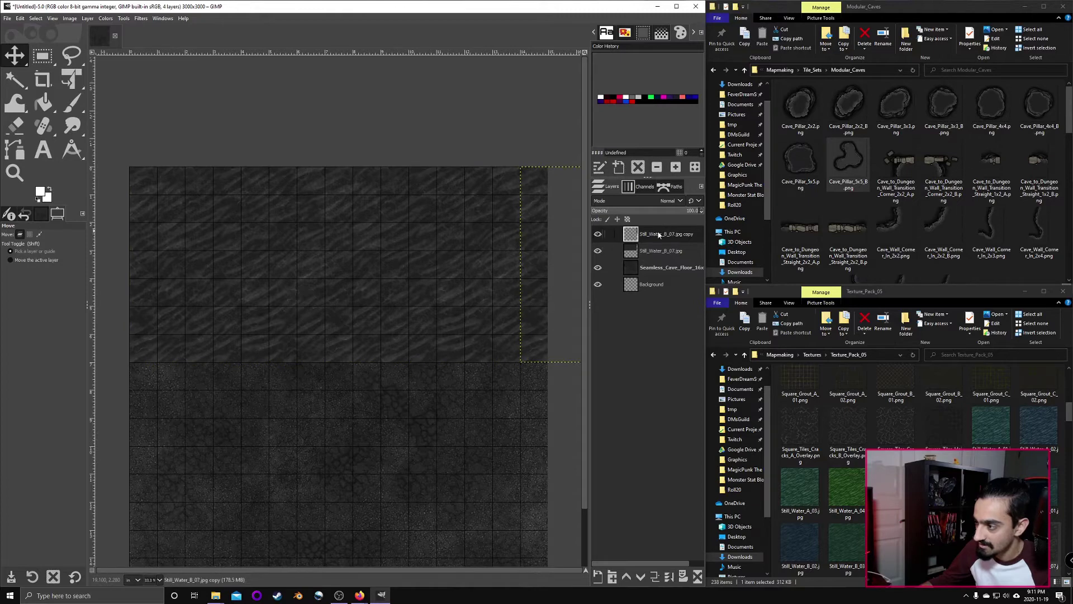
right_click(659, 234)
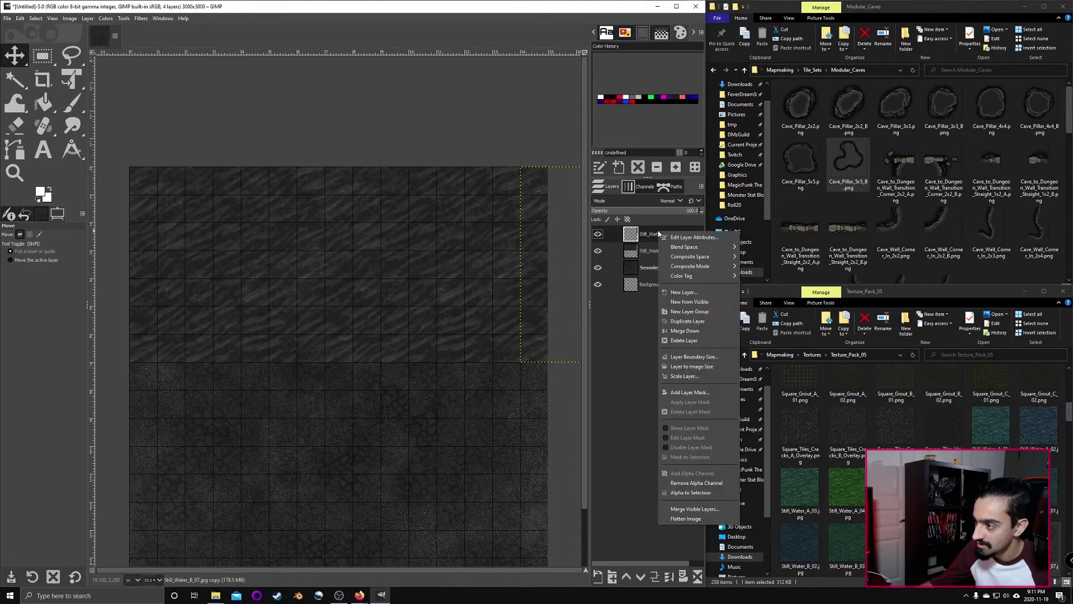
left_click(690, 329)
- Duplicate the water strip down to the bottom edge and merge it into one layer
right_click(650, 235)
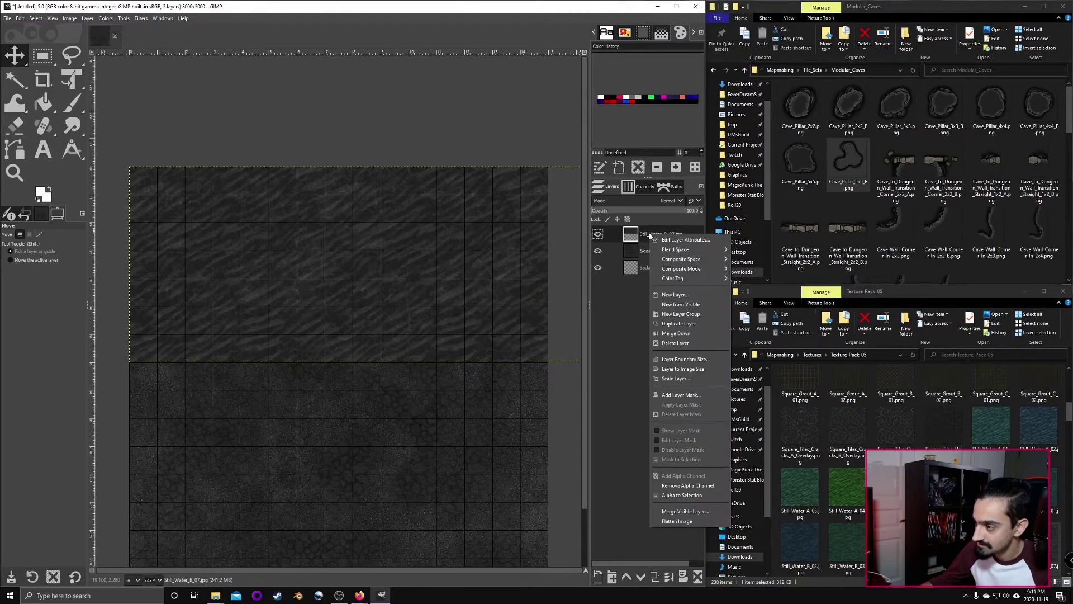
left_click(398, 351)
right_click(678, 241)
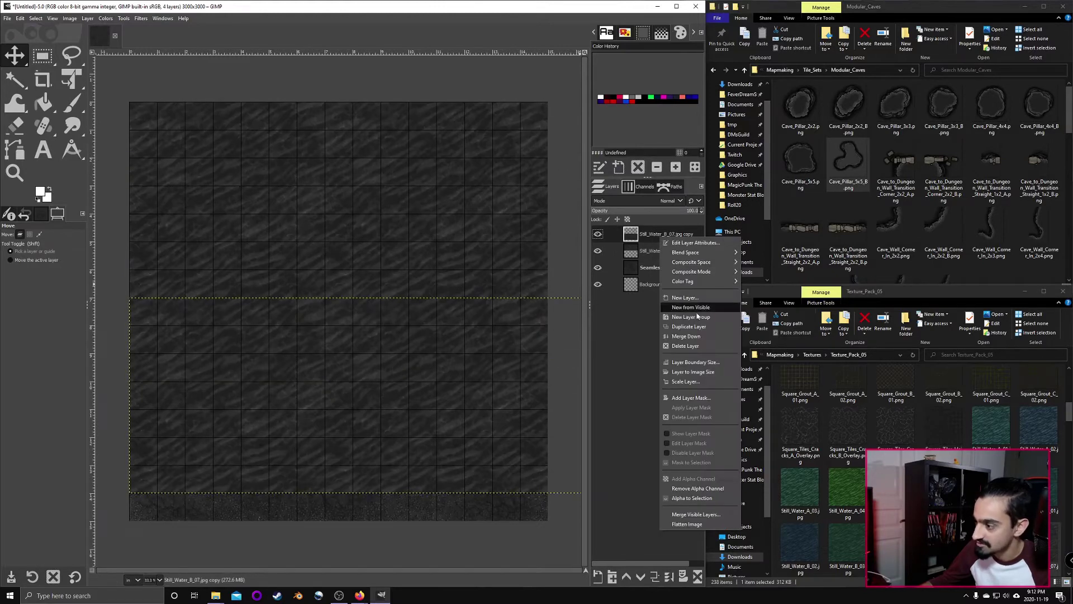
left_click(708, 330)
left_click_drag(367, 230, 383, 507)
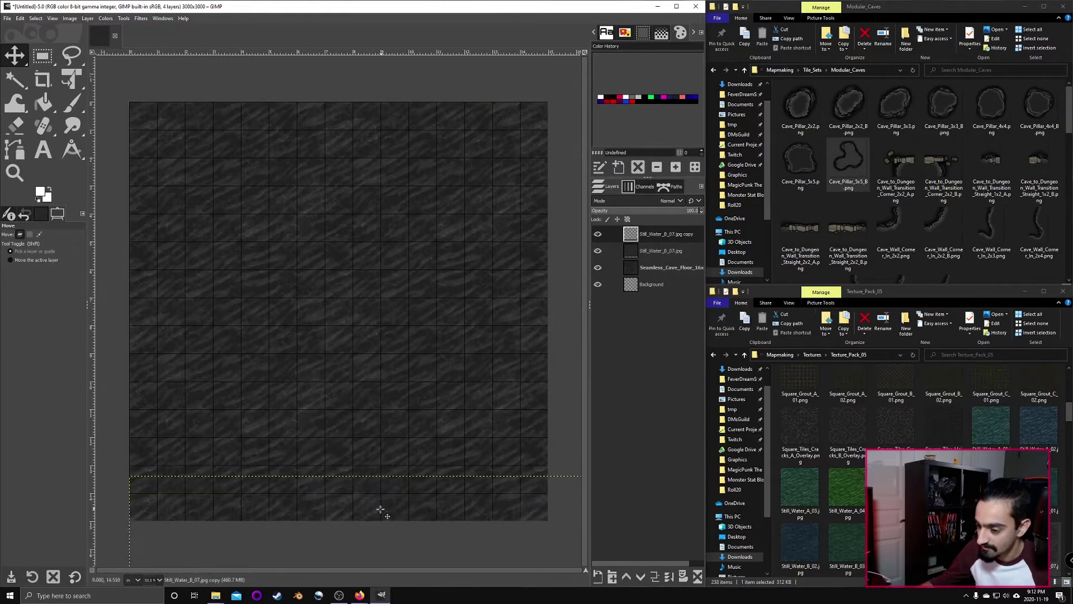
right_click(657, 232)
left_click(688, 346)
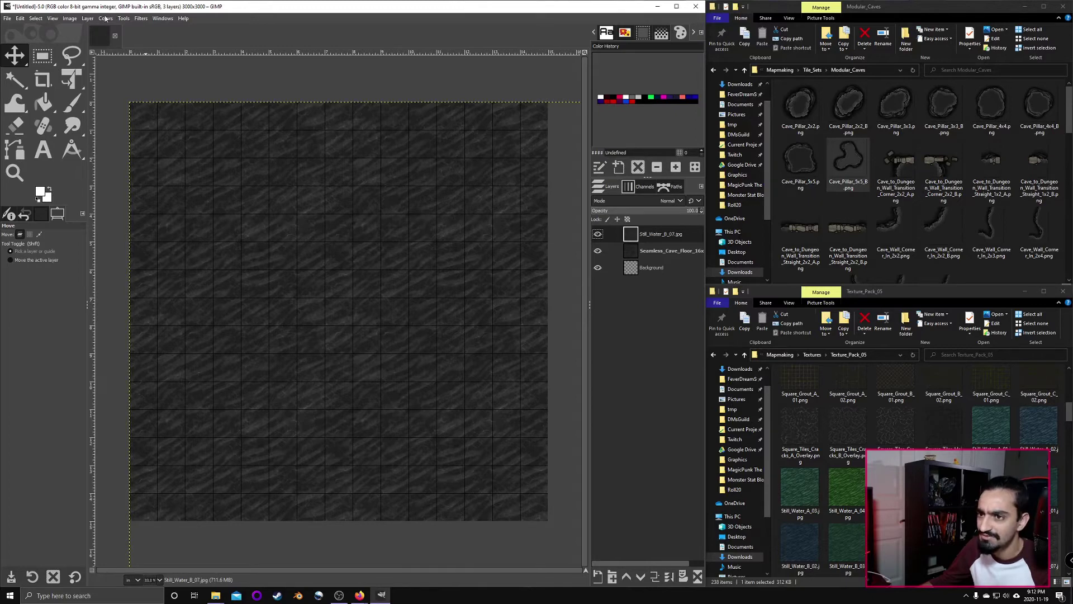
- Fit Still_Water_B_07 to image size and add a black, fully transparent layer mask
left_click(80, 19)
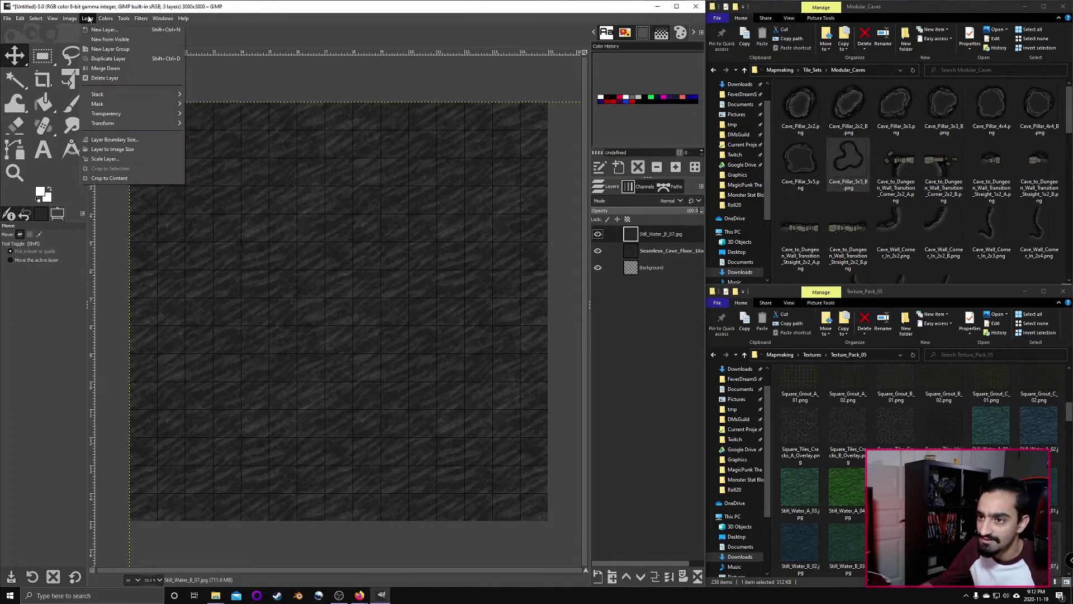
left_click(125, 146)
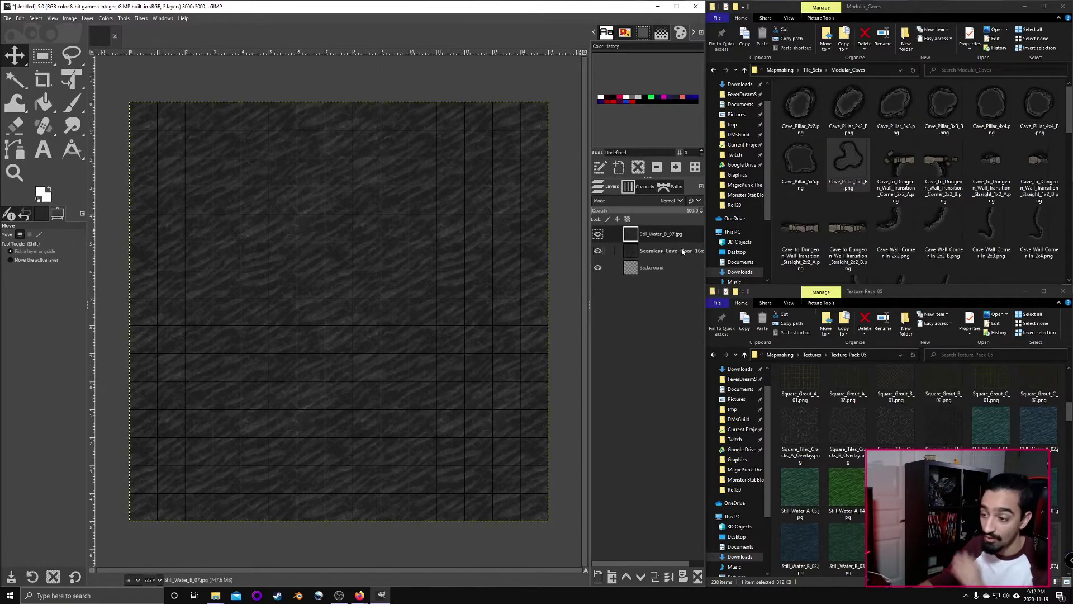
right_click(652, 233)
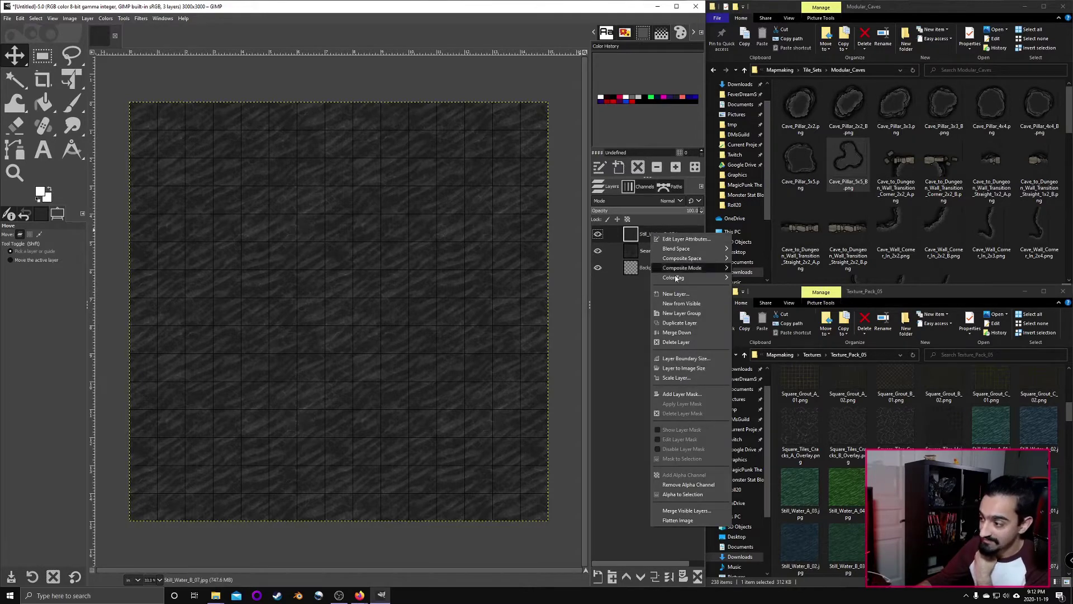
left_click(693, 393)
left_click_drag(693, 331, 413, 213)
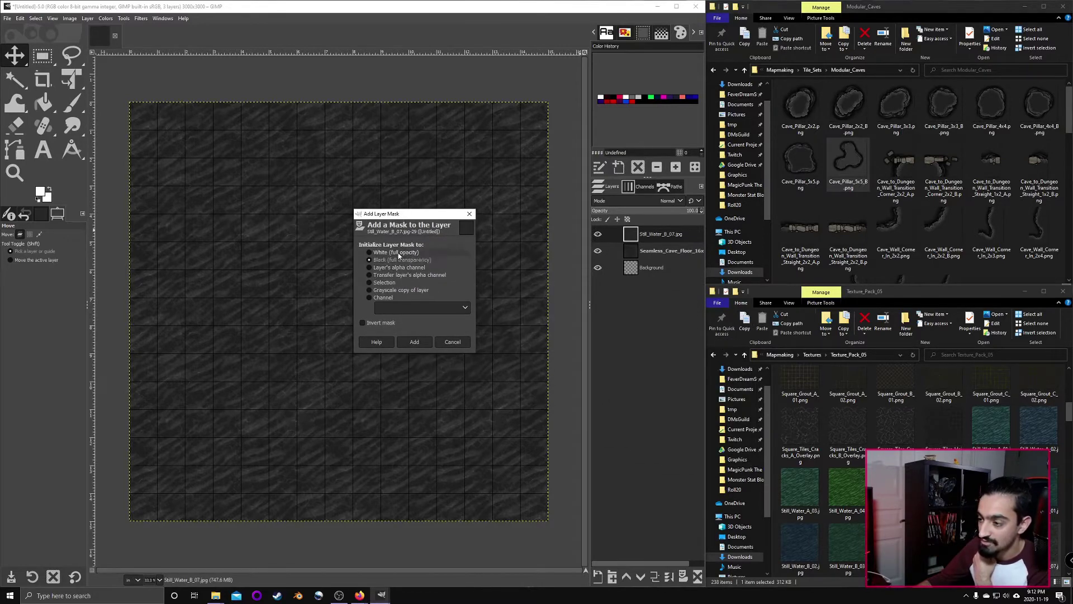
left_click(414, 342)
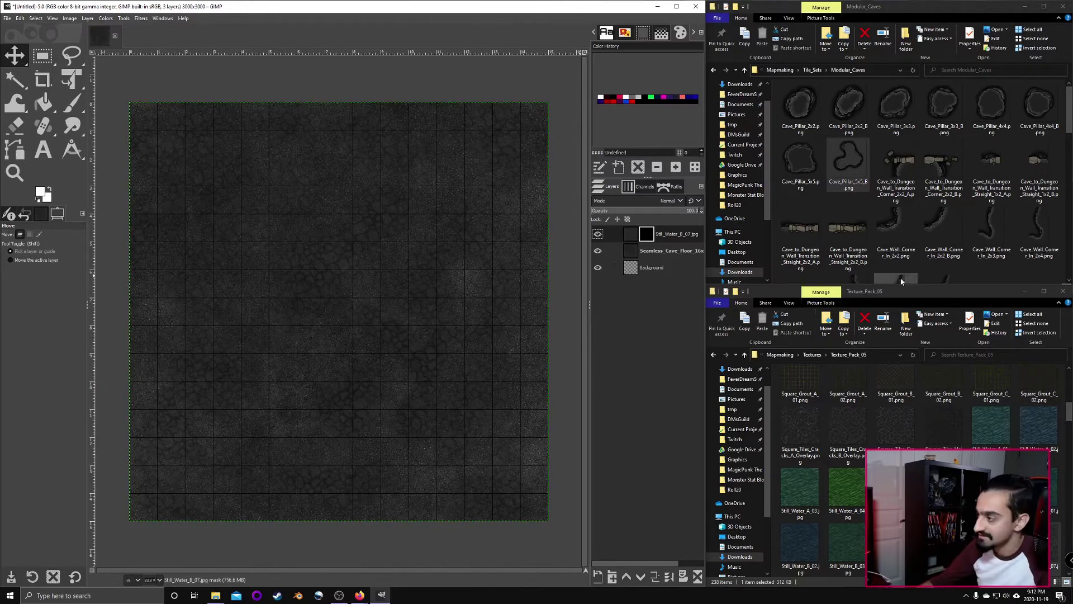
- Drag Cave_Wall_Straight_4x2_A.png from the Modular_Caves folder onto the map
left_click(919, 7)
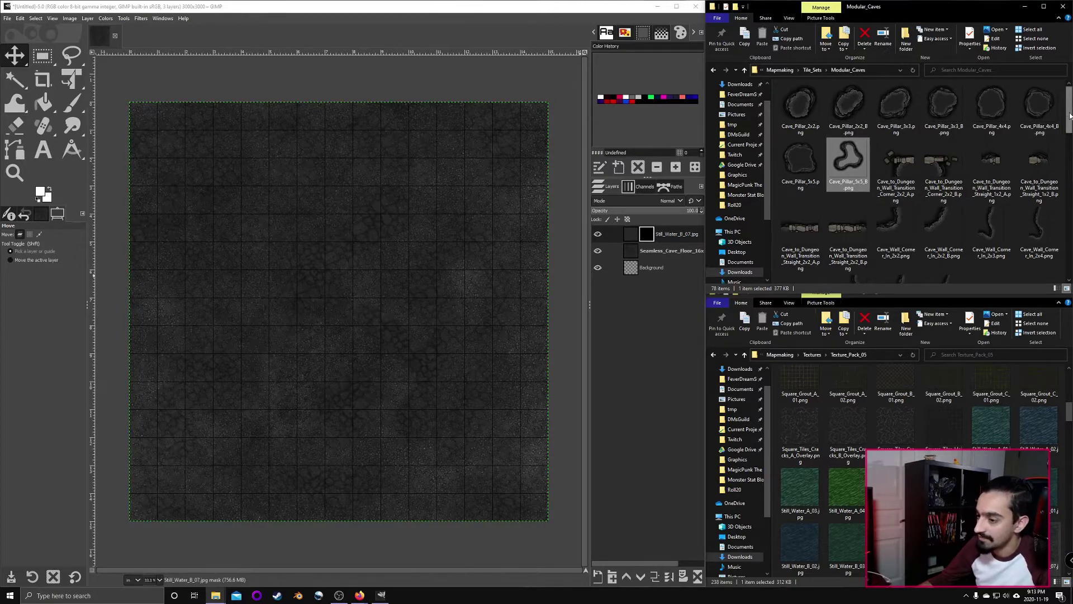
left_click_drag(1070, 116, 1060, 244)
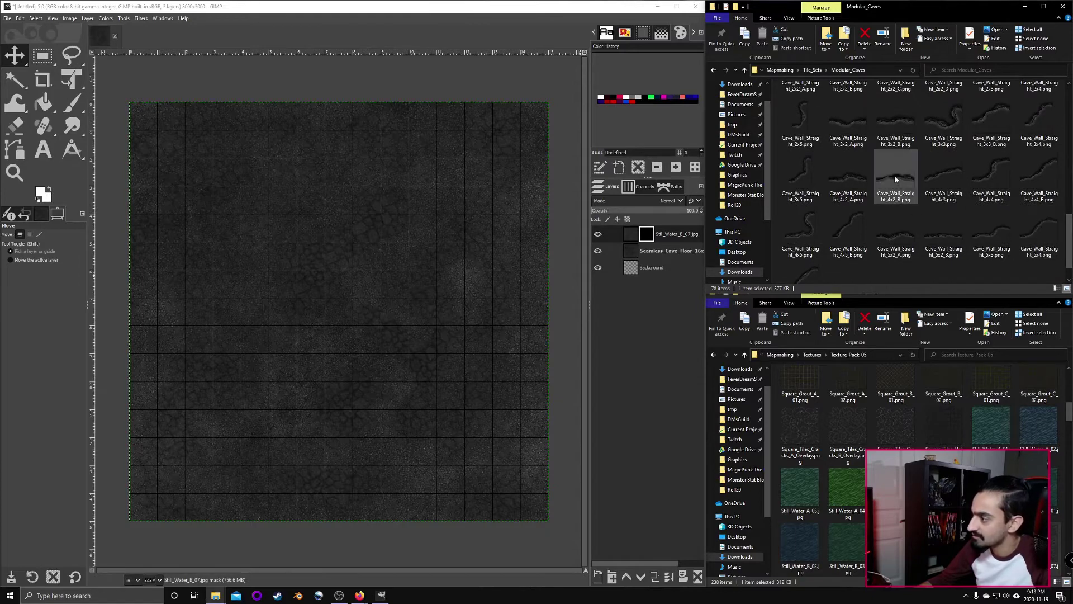
left_click(858, 165)
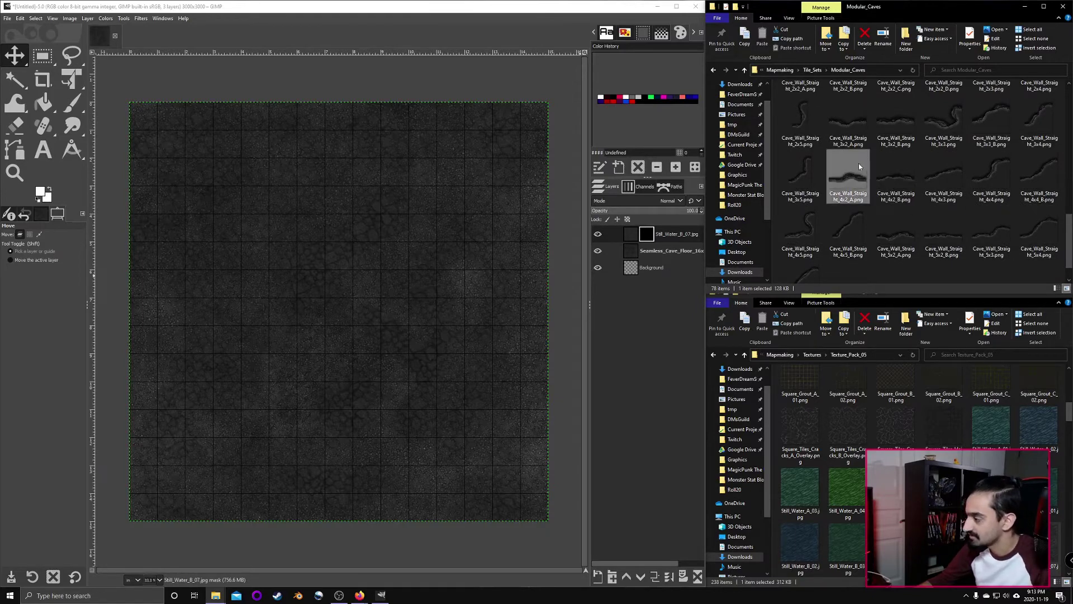
left_click_drag(850, 164, 454, 325)
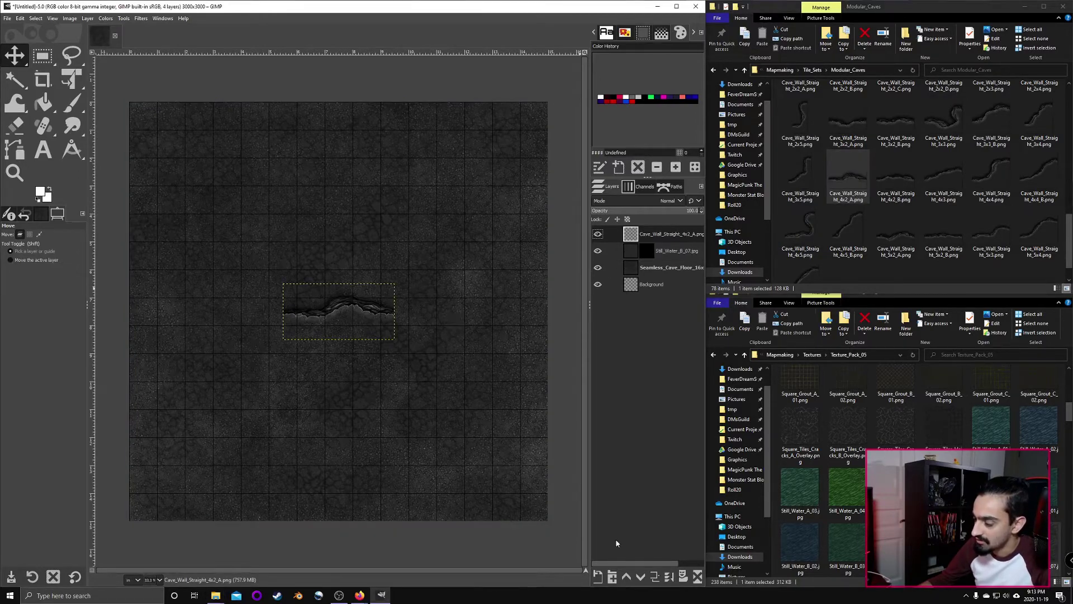
- Create a 'Cave Walls' layer group, move the wall layer into it, and place it bottom-right
left_click(613, 577)
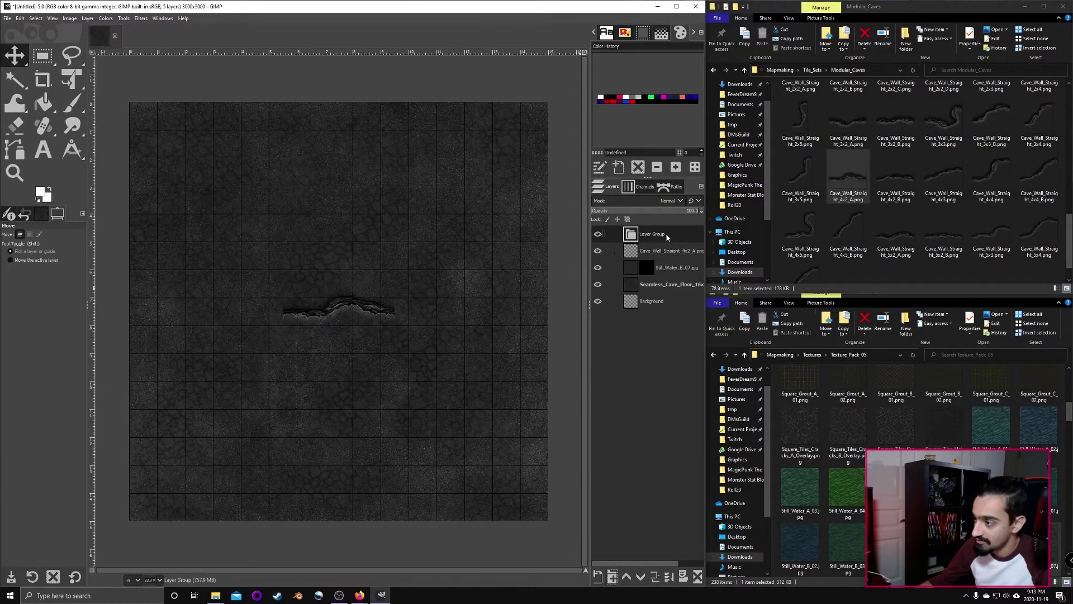
type("Cave")
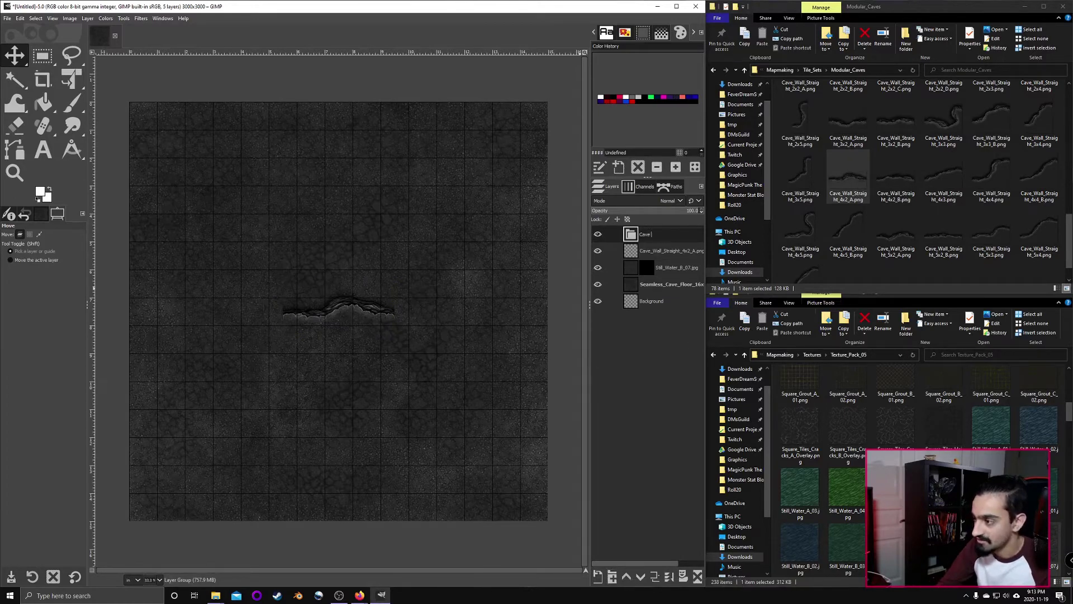
type(" Walls")
key("Return")
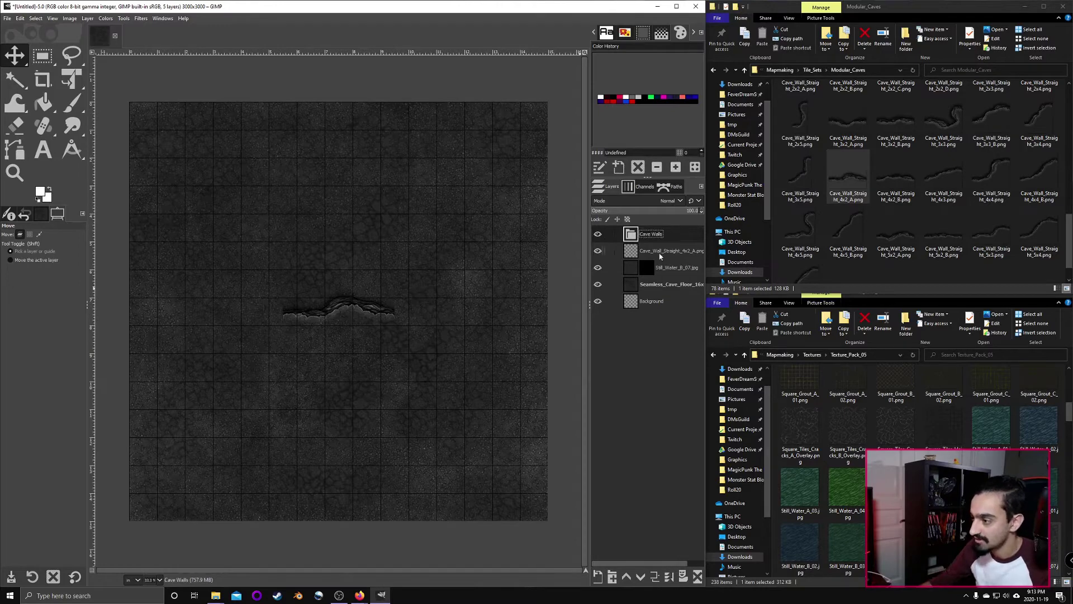
left_click_drag(660, 256, 655, 234)
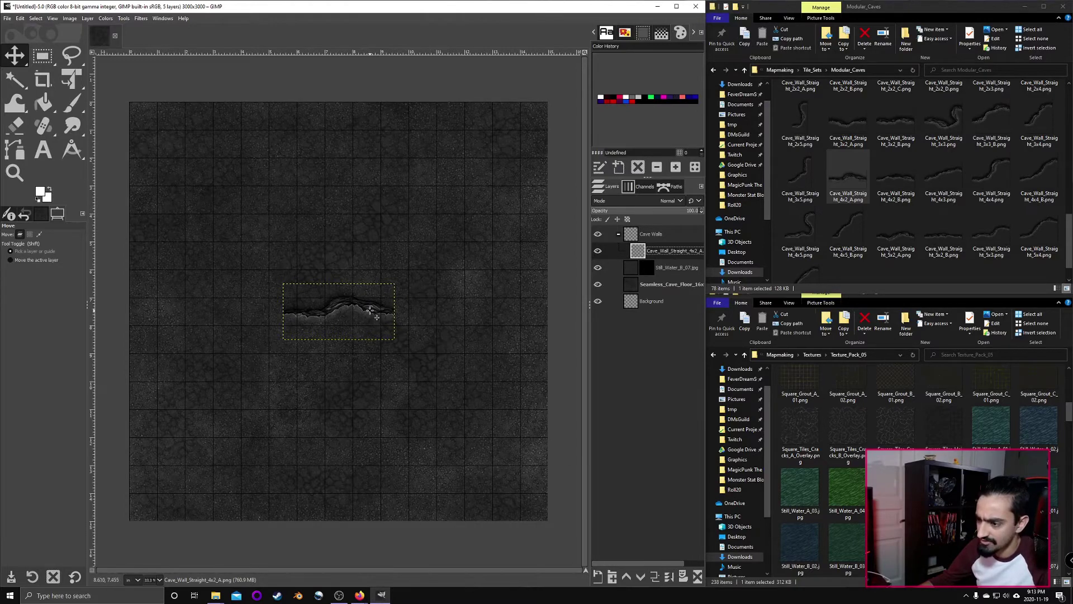
left_click_drag(375, 312, 520, 492)
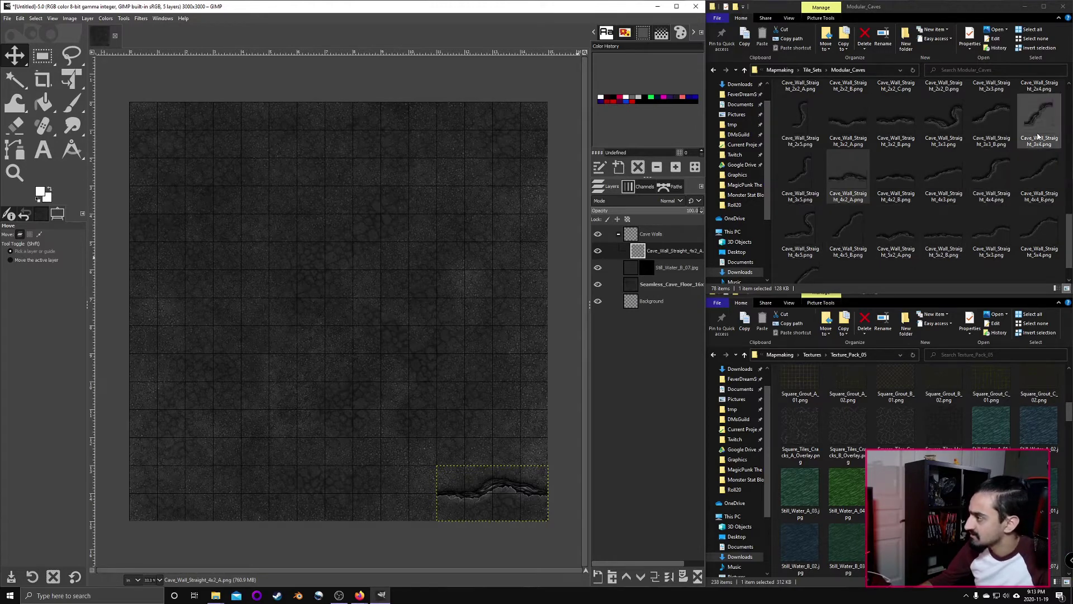
- Place the Cave_Wall_Corner_In_3x3 piece at the bottom edge and rotate it 90°
left_click_drag(1070, 235, 1070, 133)
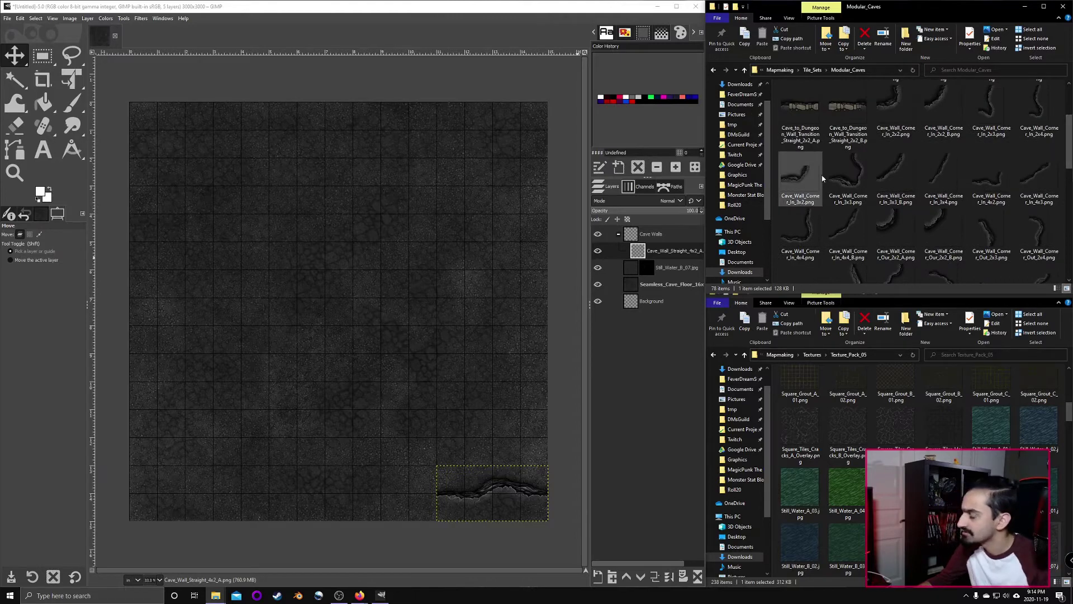
left_click_drag(845, 175, 364, 398)
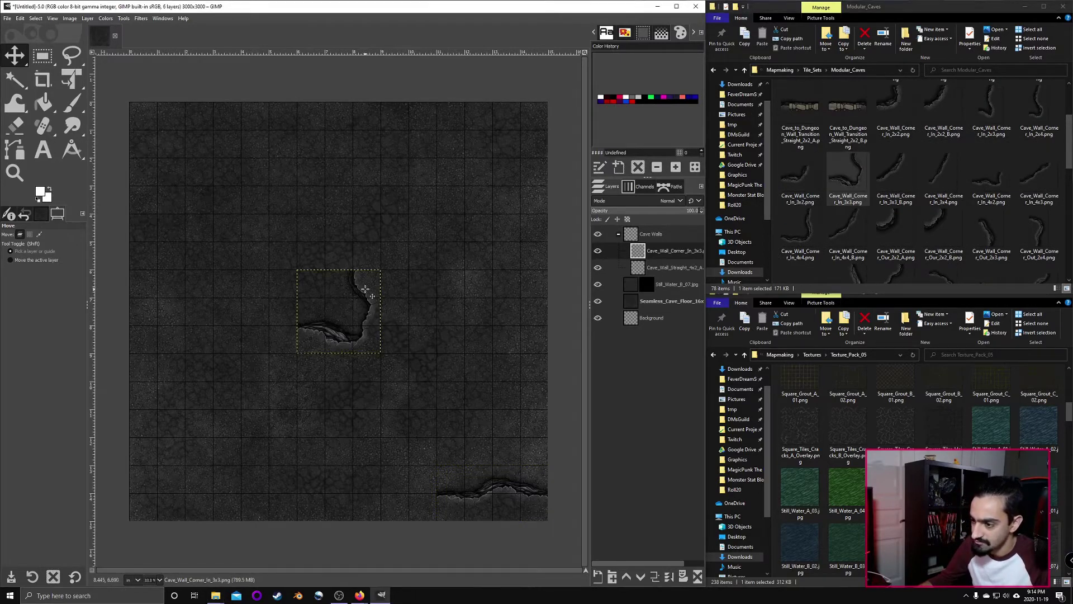
left_click_drag(362, 292, 420, 460)
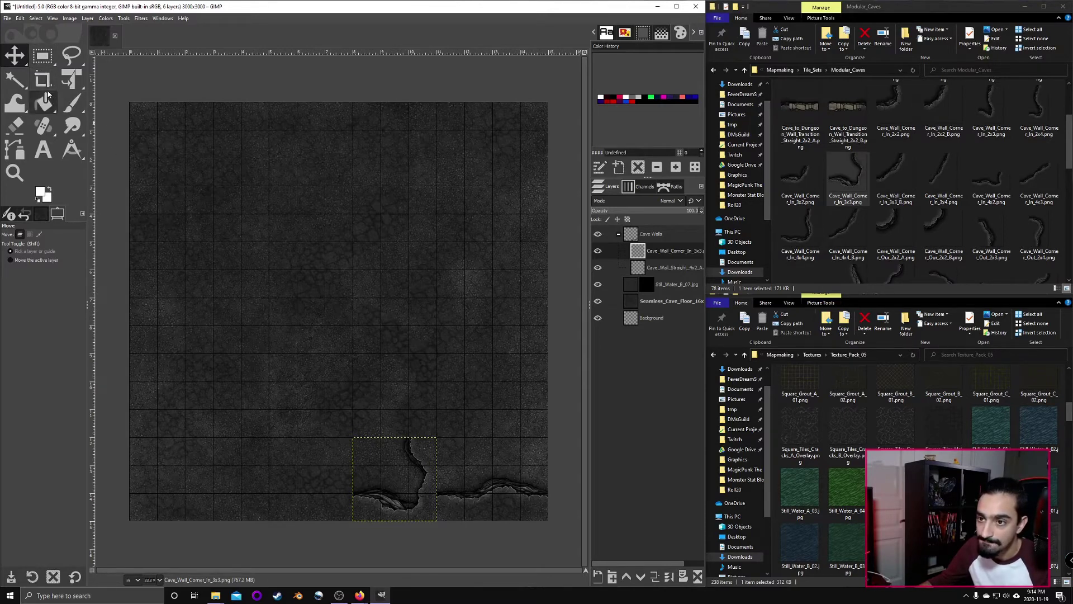
mouse_move(68, 89)
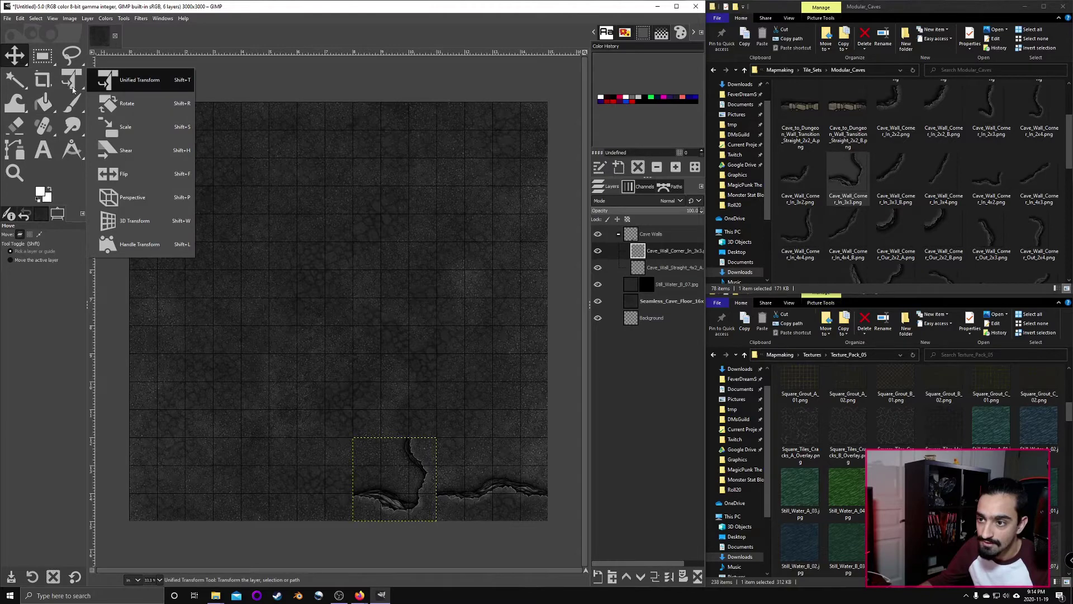
left_click(161, 108)
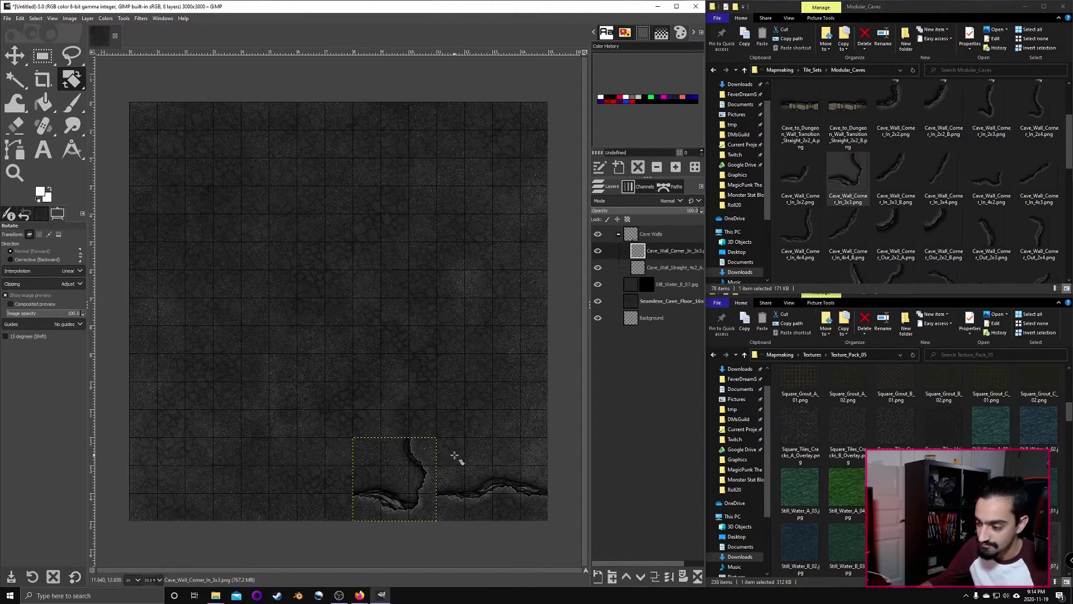
left_click(417, 457)
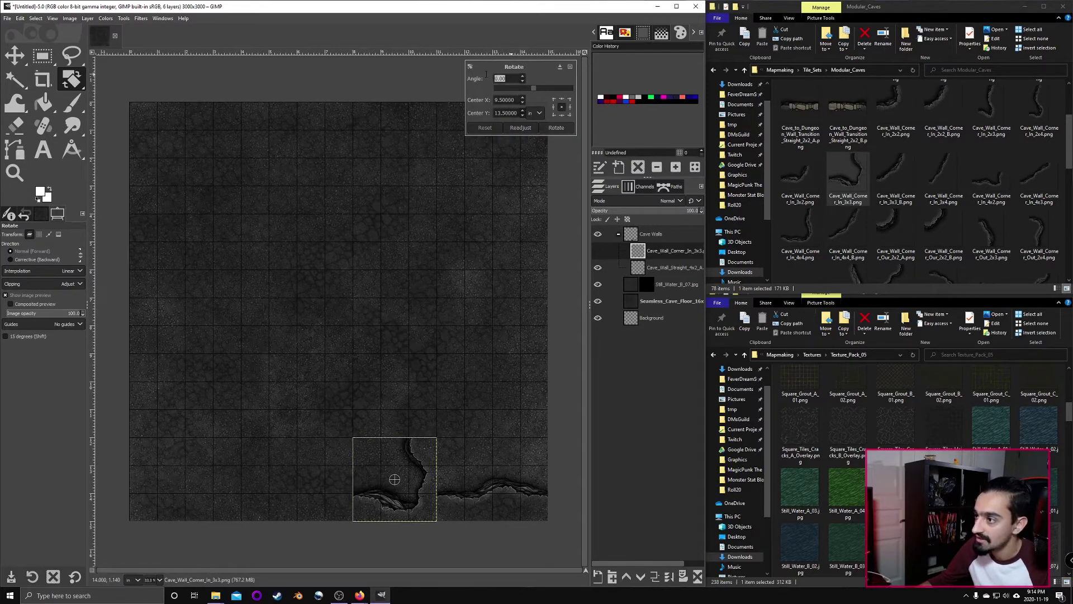
type("90")
key("Return")
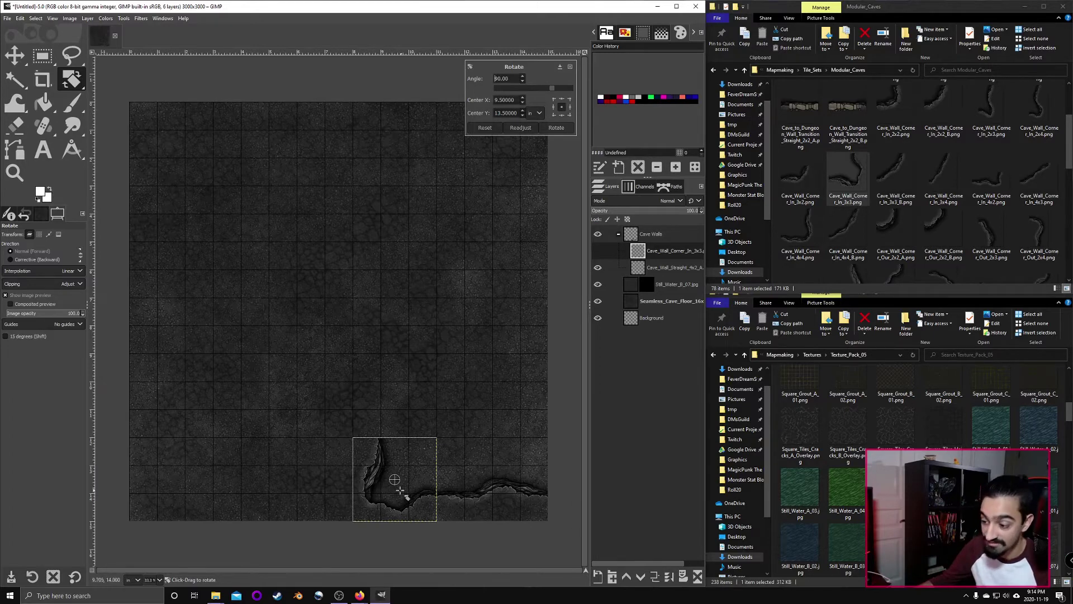
left_click(556, 128)
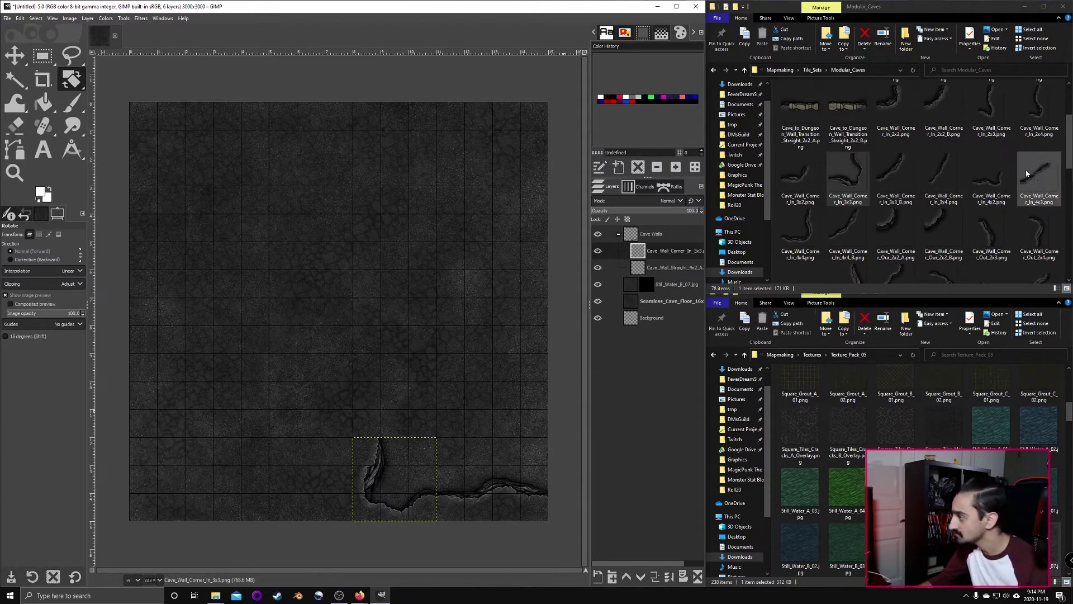
- Add the Cave_Wall_Corner_Out_2x4 piece, rotate it 90°, and move it up along the wall
left_click_drag(1039, 235, 381, 409)
key("m")
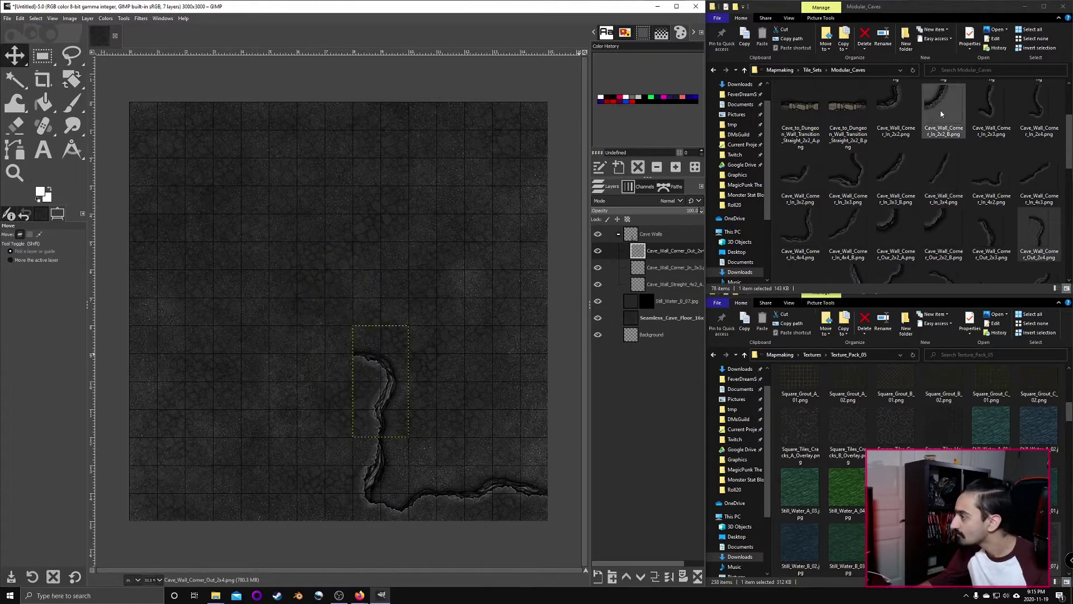
left_click_drag(943, 110, 335, 361)
key("shift+r")
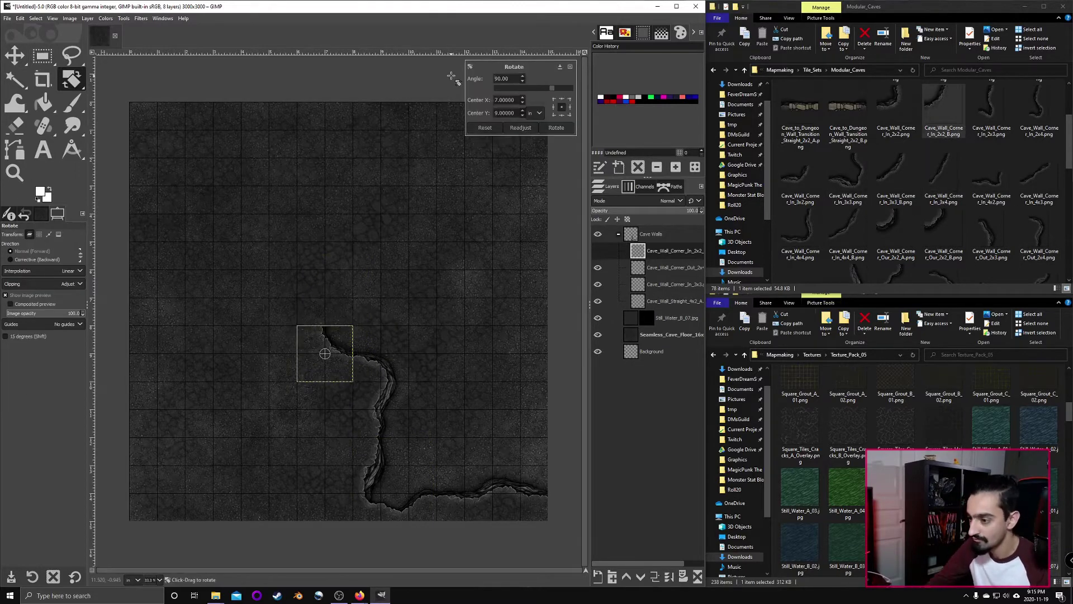
left_click_drag(1068, 149, 1068, 130)
scroll(1068, 130, "down", 3)
left_click(354, 300)
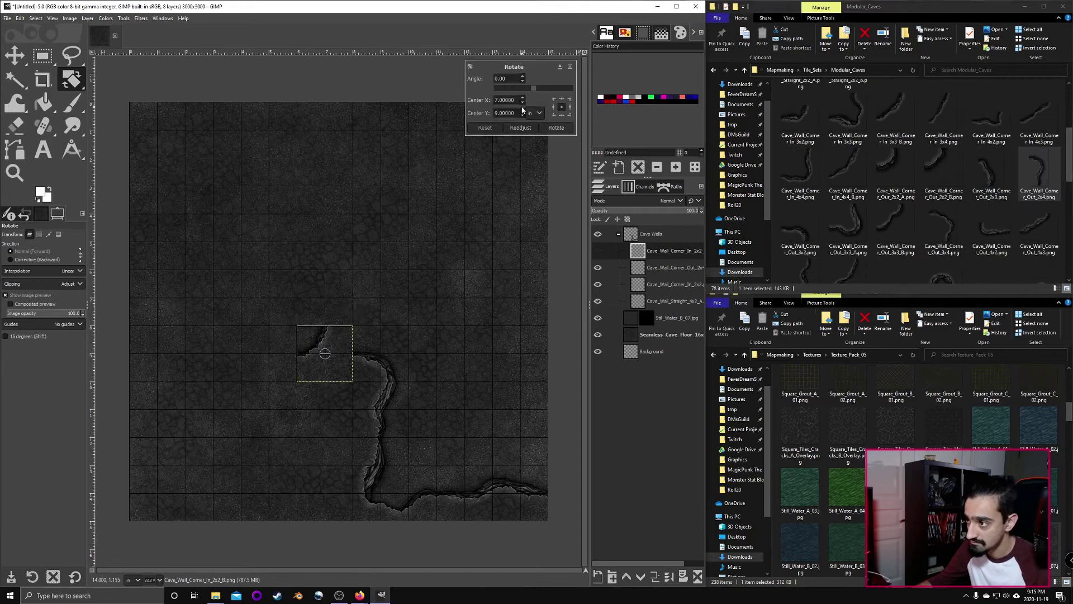
left_click(555, 127)
left_click_drag(1039, 171, 376, 276)
key("m")
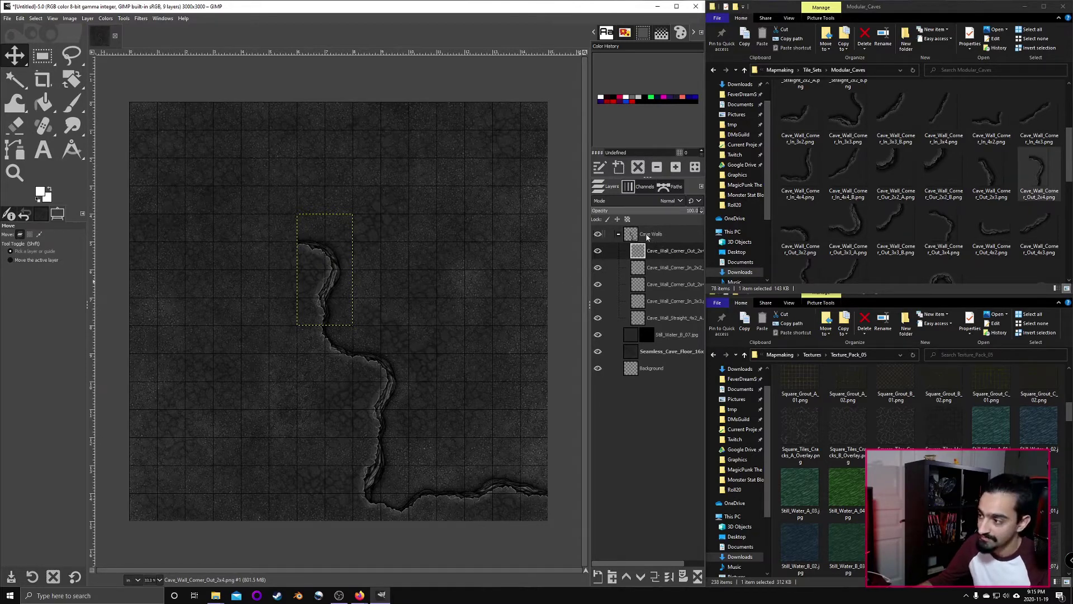
left_click(618, 235)
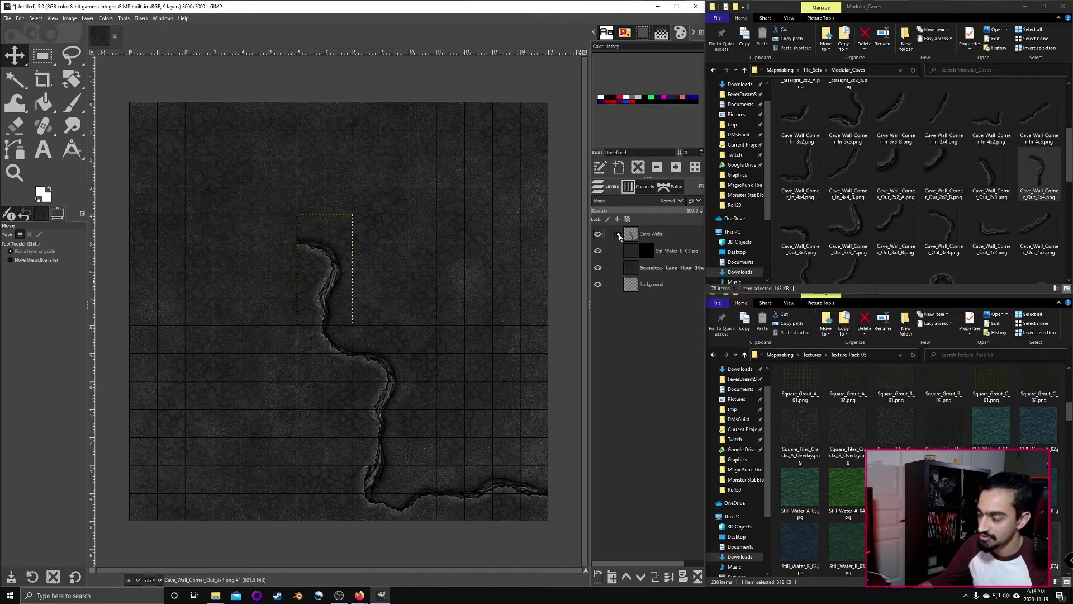
left_click(619, 235)
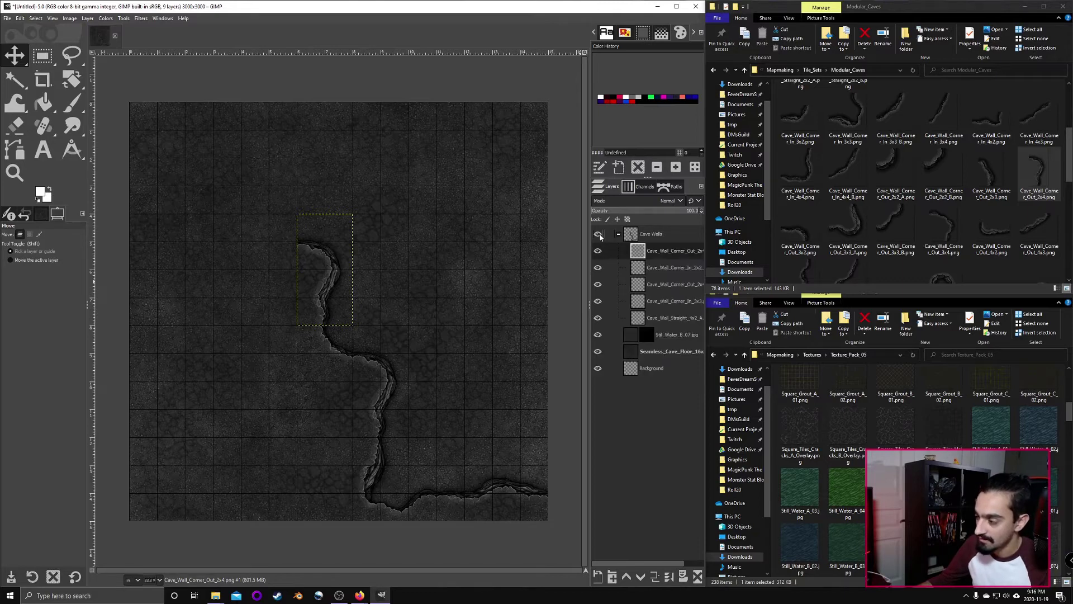
left_click(599, 234)
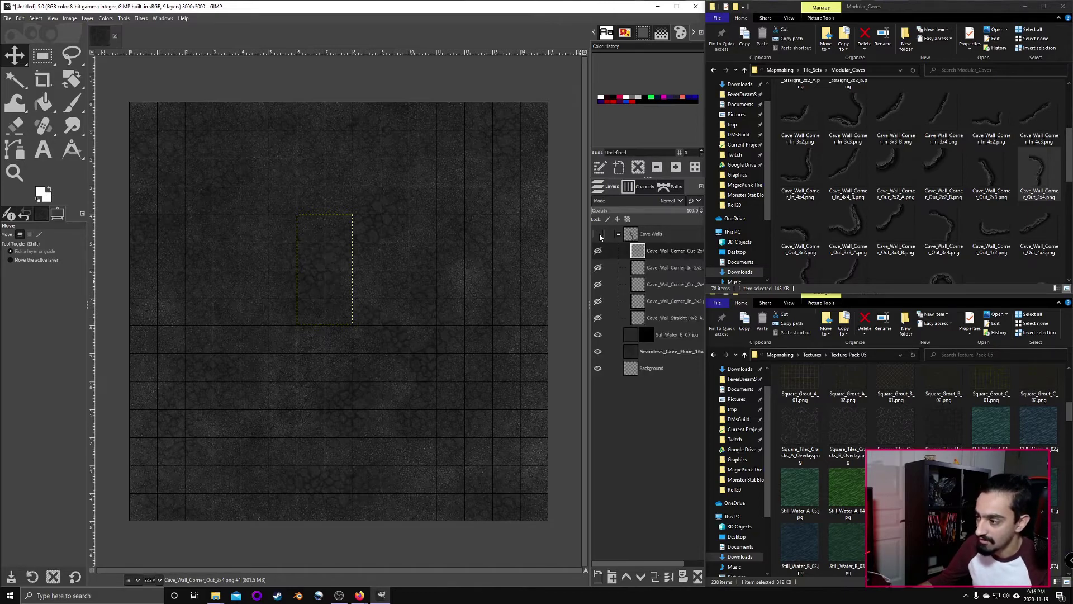
left_click(599, 235)
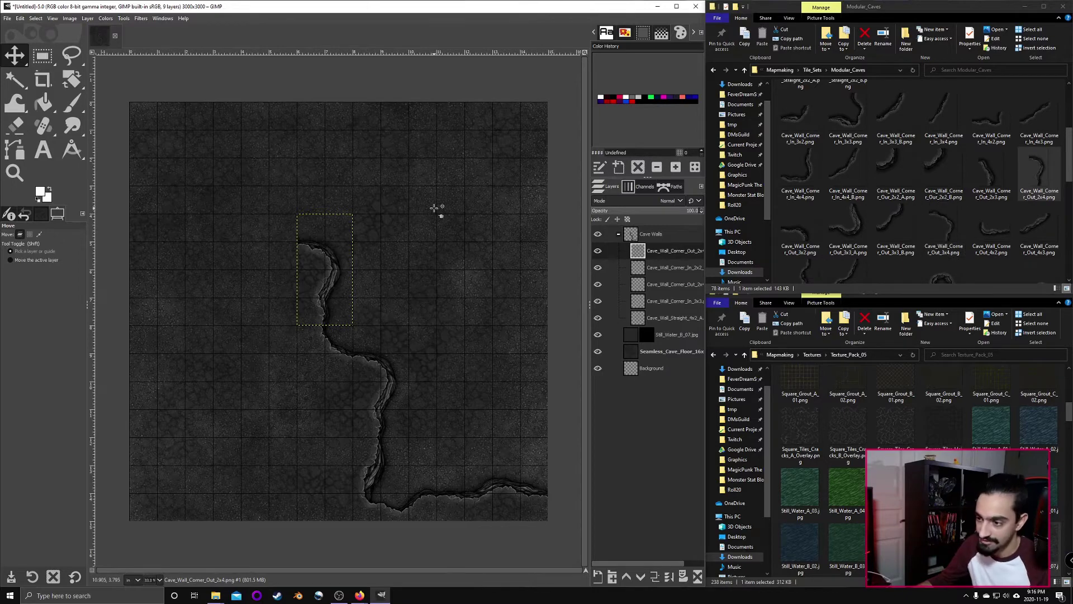
- Place the Cave_Wall_Corner_Out_2x3 piece on the grid, rotated a quarter turn
left_click_drag(990, 171, 334, 326)
left_click_drag(334, 326, 263, 263)
key("shift+r")
key("Return")
key("m")
left_click_drag(266, 225, 251, 242)
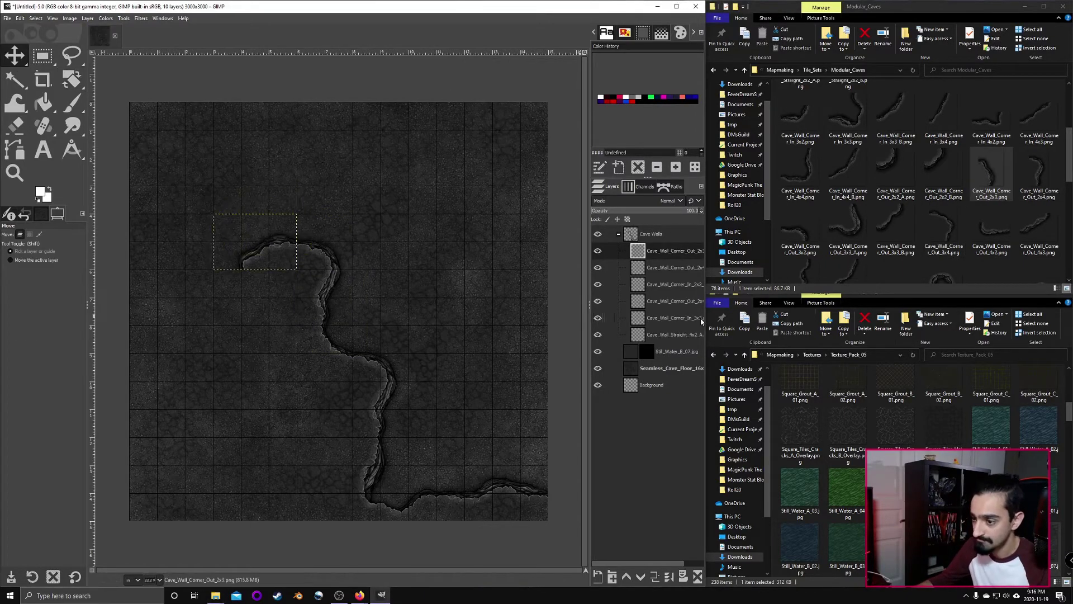
scroll(930, 137, "down", 5)
- Add the Straight_4x2_B and Straight_4x3 wall pieces, each turned upright by 90°
left_click_drag(897, 187, 243, 306)
key("shift+r")
key("Return")
key("m")
scroll(895, 184, "up", 1)
left_click_drag(943, 187, 241, 448)
key("shift+r")
key("Return")
key("m")
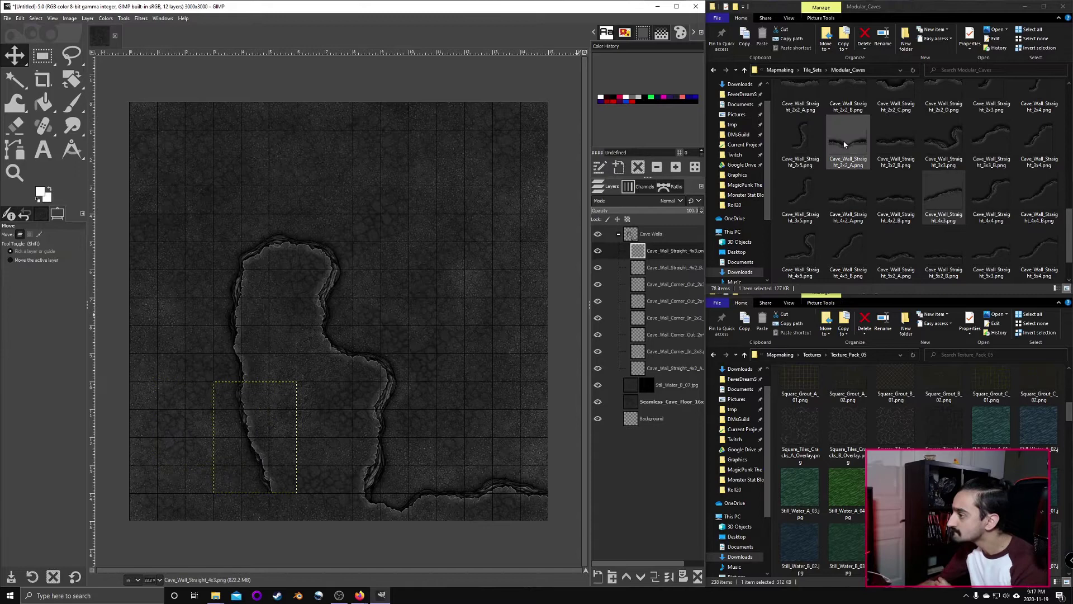
- Add the Straight_3x2_A wall piece at the lower left, turned upright
left_click_drag(848, 140, 288, 509)
left_click_drag(335, 313, 269, 534)
key("shift+r")
key("Return")
key("m")
- Add the Straight_4x4 wall piece, turn it upright, and position it along the cave edge
left_click(954, 192)
left_click_drag(991, 198, 256, 418)
key("shift+r")
key("Return")
key("m")
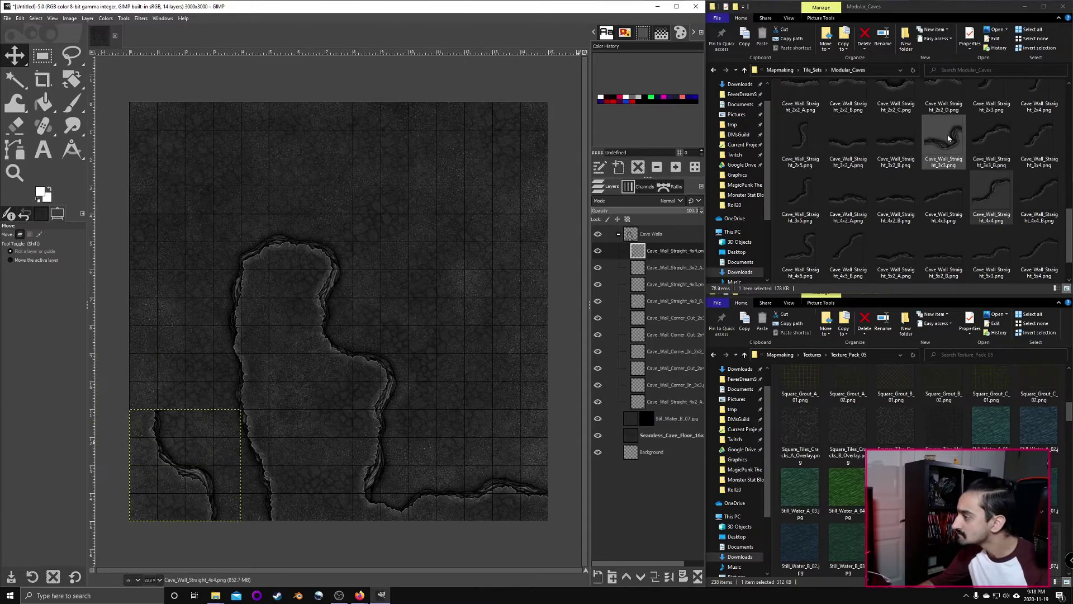
left_click_drag(848, 140, 155, 374)
- Turn another 3x2_A piece upright and add a further 4x3 straight piece, undoing its rotation
key("shift+r")
key("Return")
key("m")
left_click(944, 196)
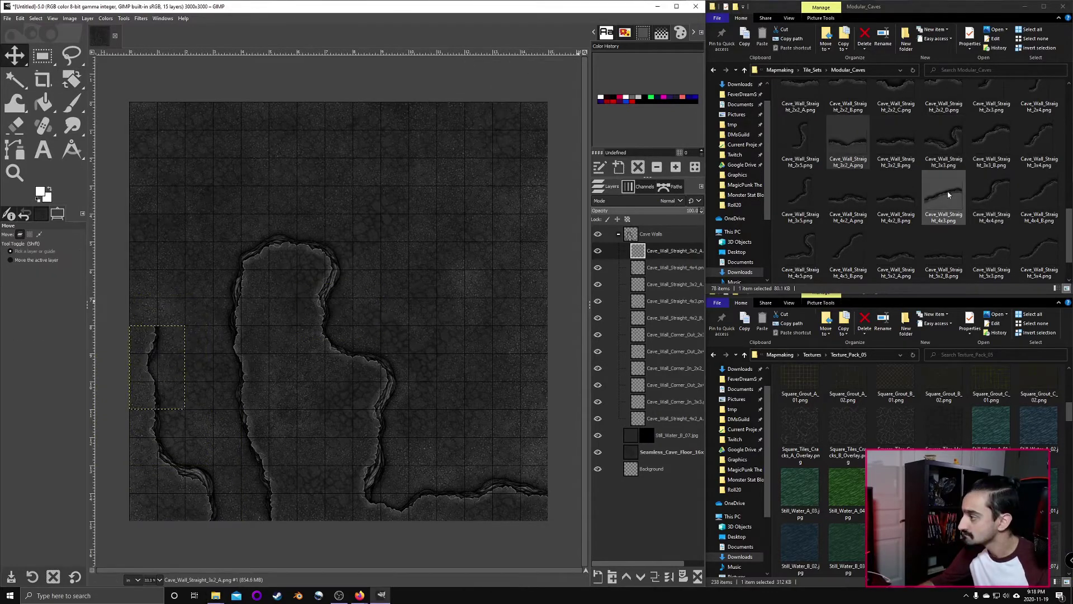
left_click_drag(944, 196, 138, 271)
key("shift+r")
left_click(168, 257)
left_click(492, 121)
key("ctrl+z")
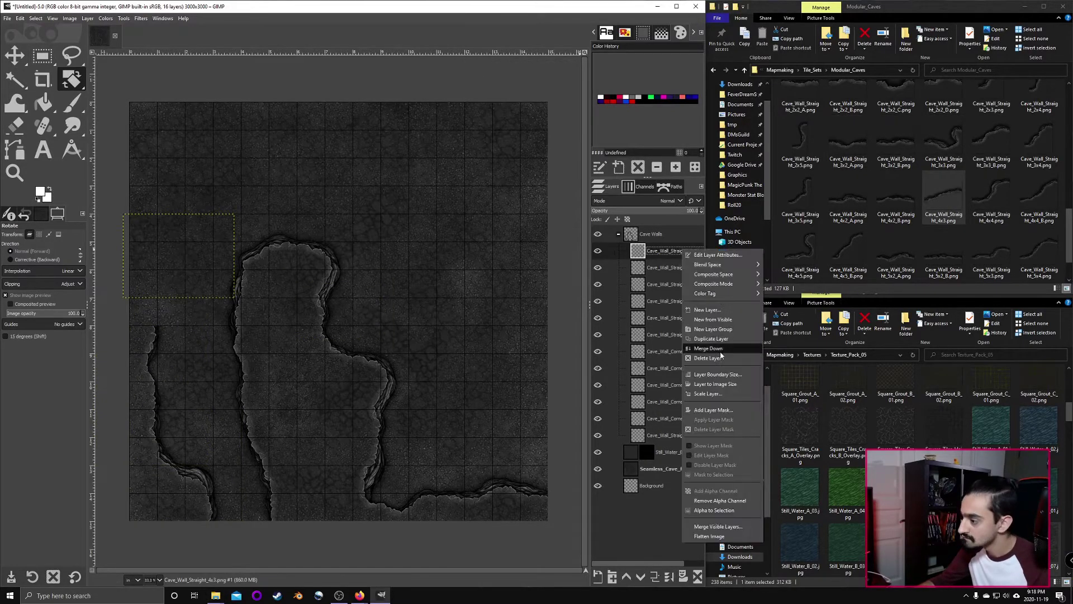
- Add the Cave_Wall_Straight_5x4 piece, rotate it 90°, and place it at the top left
scroll(987, 199, "up", 1)
scroll(987, 198, "down", 3)
left_click_drag(1039, 212, 162, 241)
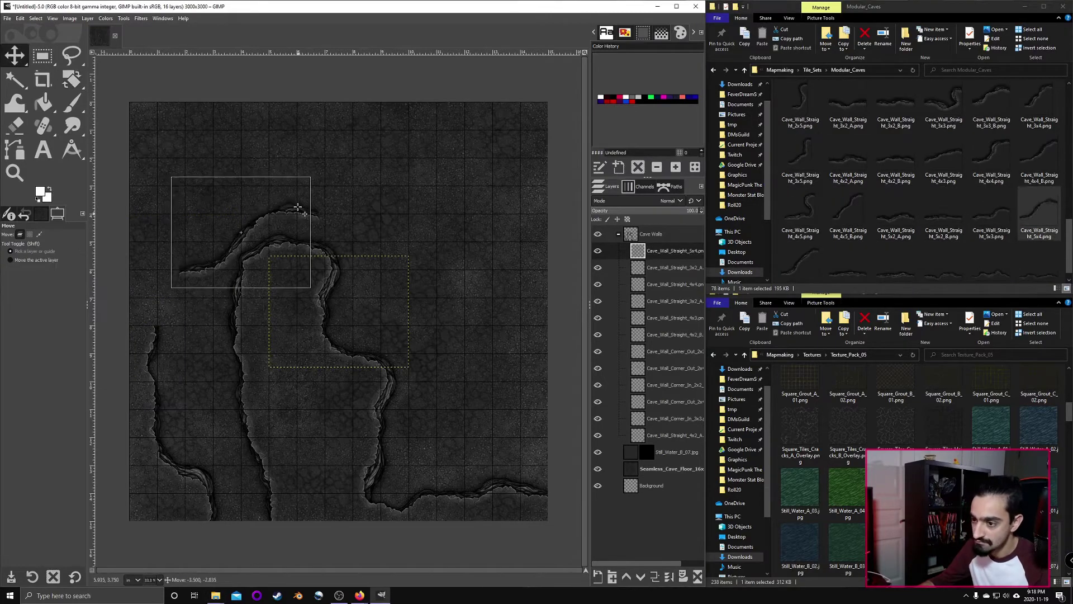
left_click(277, 208)
left_click(479, 131)
left_click_drag(269, 164, 287, 281)
key("Return")
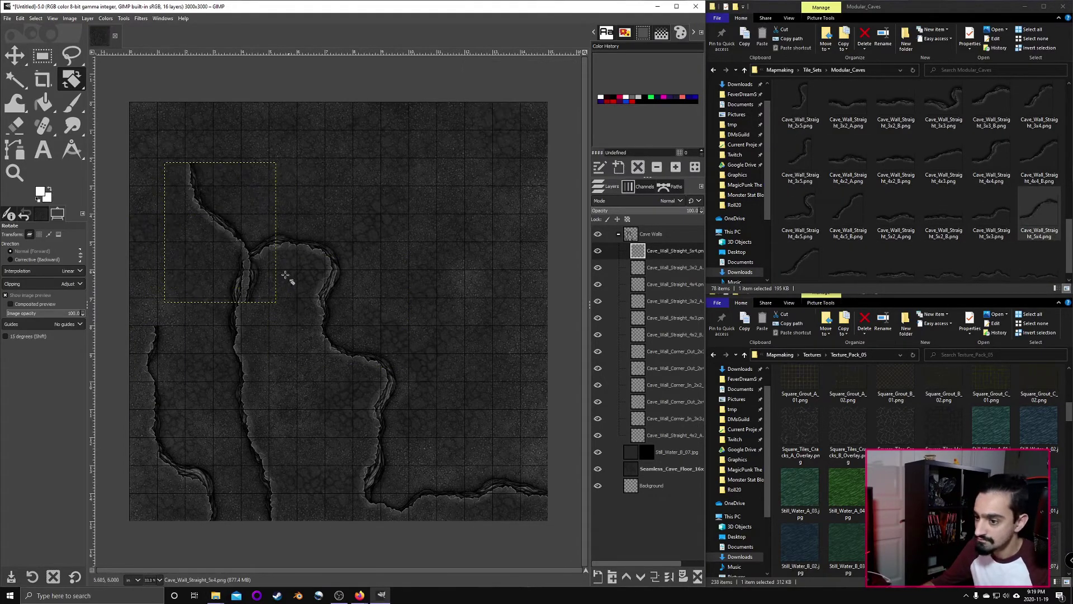
key("m")
left_click_drag(238, 231, 188, 228)
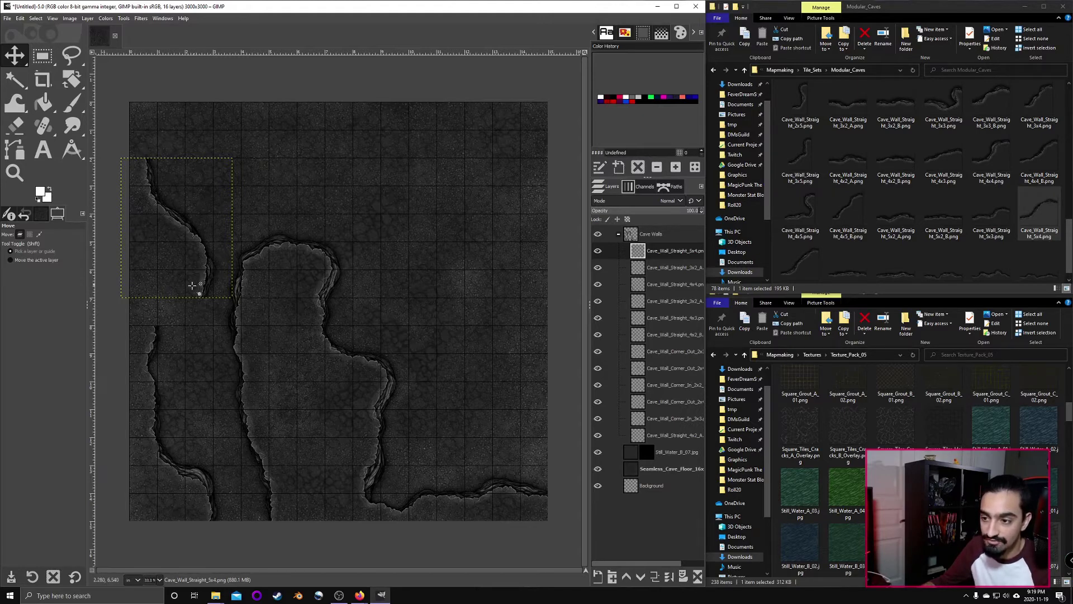
- Mirror the top-left Cave_Wall_Straight_5x4 tile vertically and shift it slightly down and right
left_click(71, 79)
left_click(144, 185)
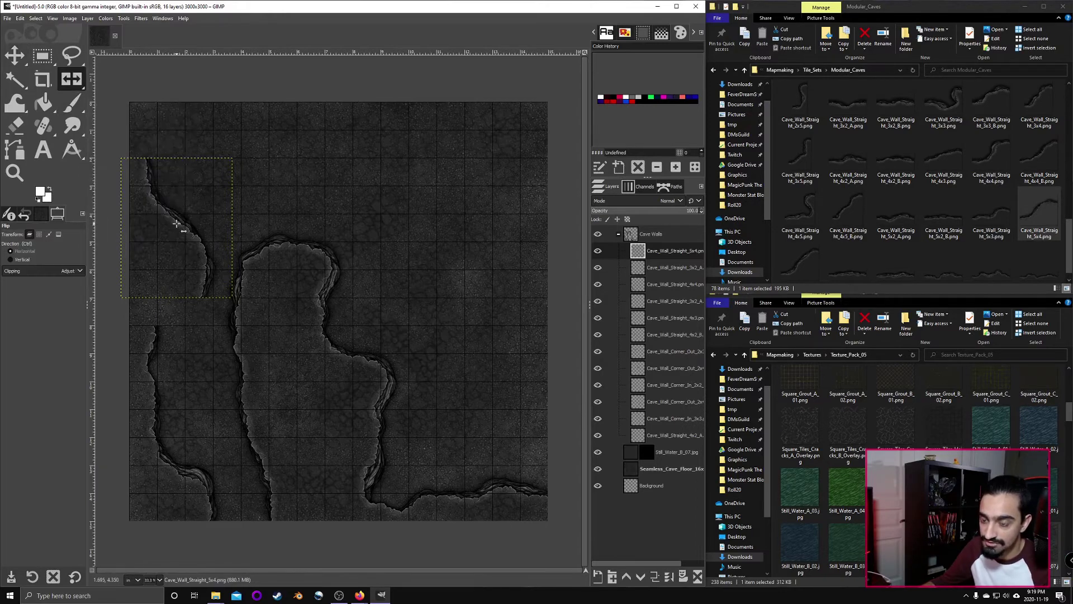
left_click(23, 259)
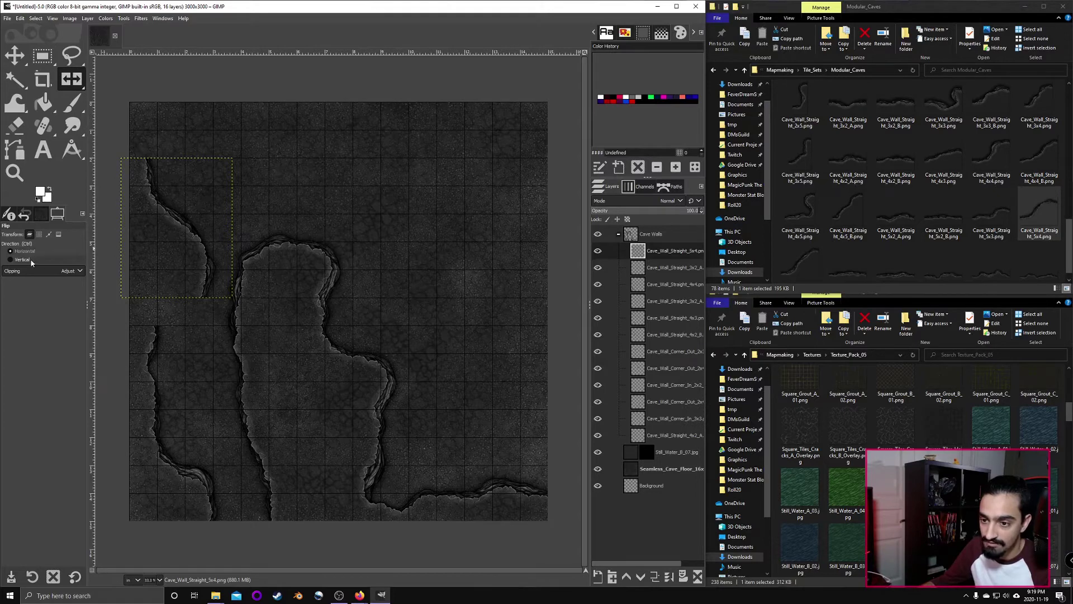
left_click(200, 243)
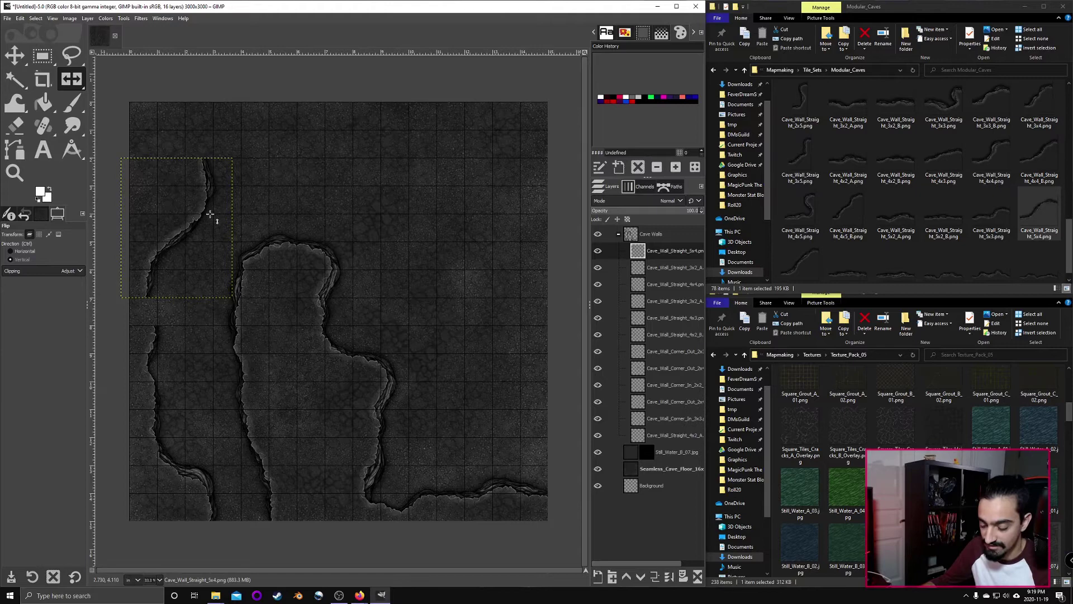
key("m")
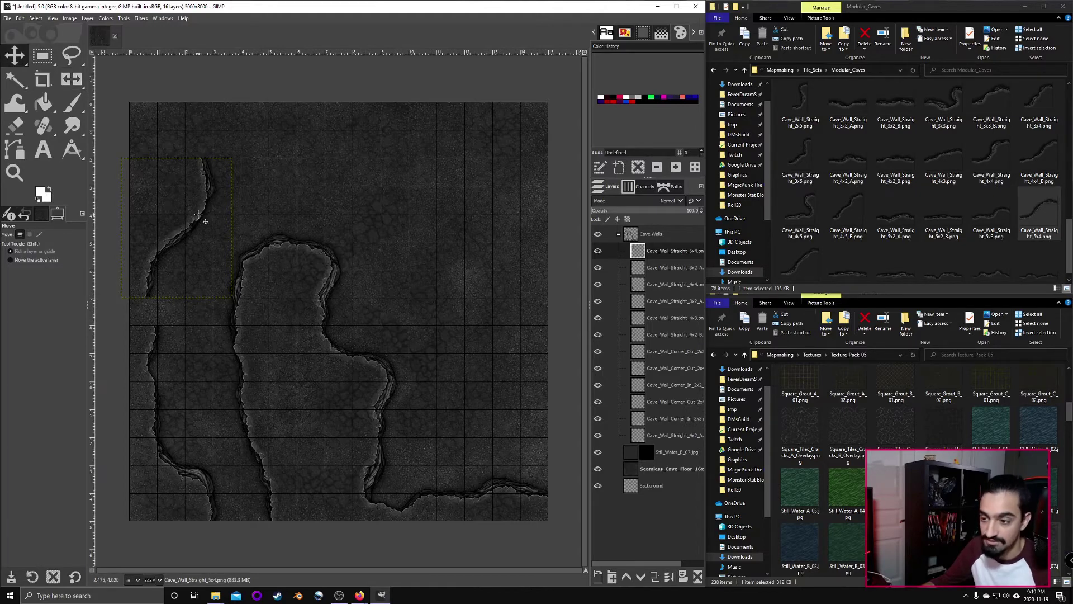
left_click_drag(198, 214, 205, 242)
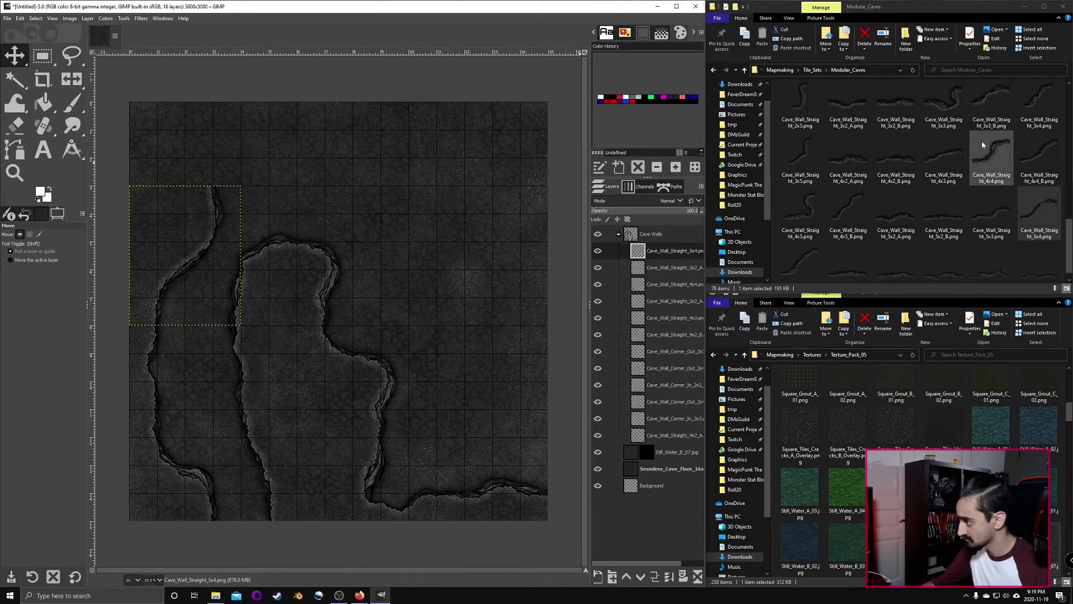
- Add the Cave_Wall_Straight_3x3_B piece at the top, rotated 90°
left_click_drag(991, 104, 213, 139)
key("shift+r")
left_click(443, 77)
type("90")
key("Return")
key("m")
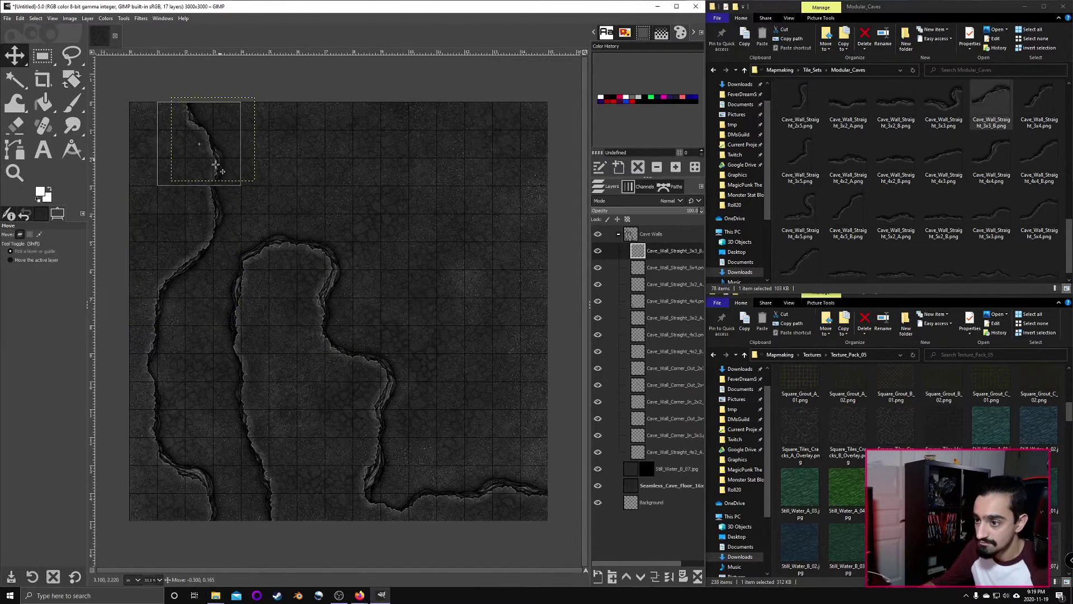
- Add the Corner_In_4x2 piece, rotated -90°
scroll(990, 167, "up", 5)
left_click_drag(992, 171, 334, 151)
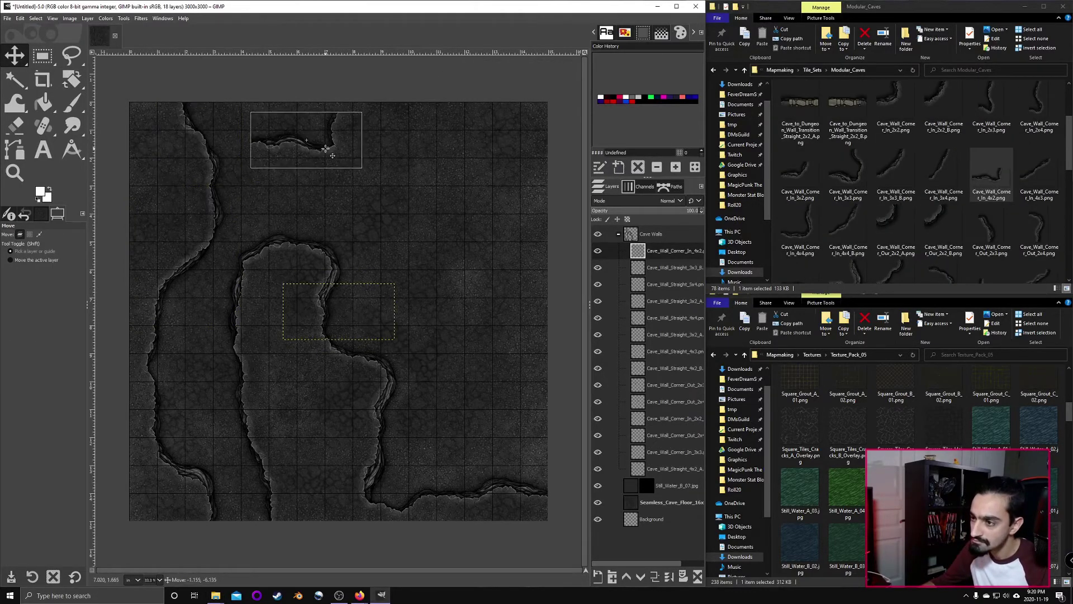
key("shift+r")
left_click(334, 151)
type("-90")
key("Return")
key("m")
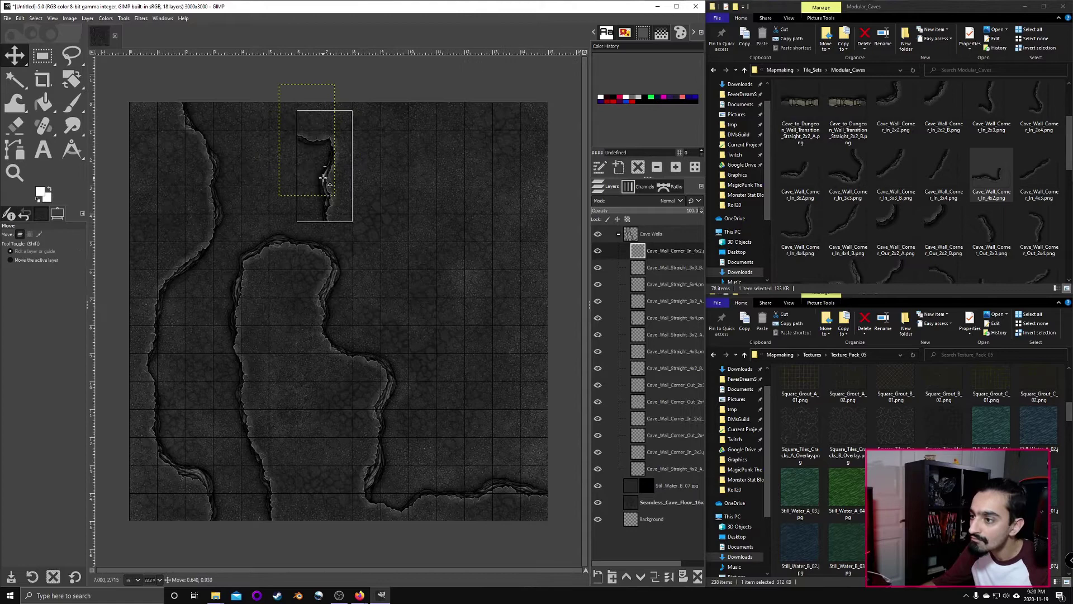
- Delete an unwanted corner layer, then try a Corner_Out_3x4 piece at 180° and undo it
scroll(1006, 179, "down", 1)
left_click_drag(1039, 204, 267, 100)
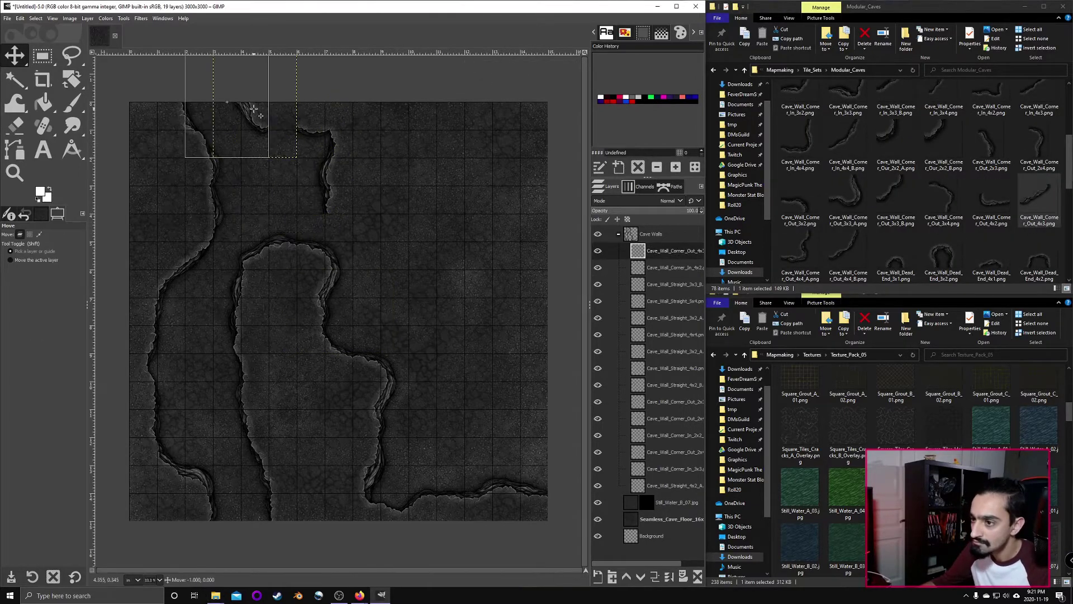
right_click(683, 252)
left_click(706, 361)
left_click_drag(944, 198, 350, 182)
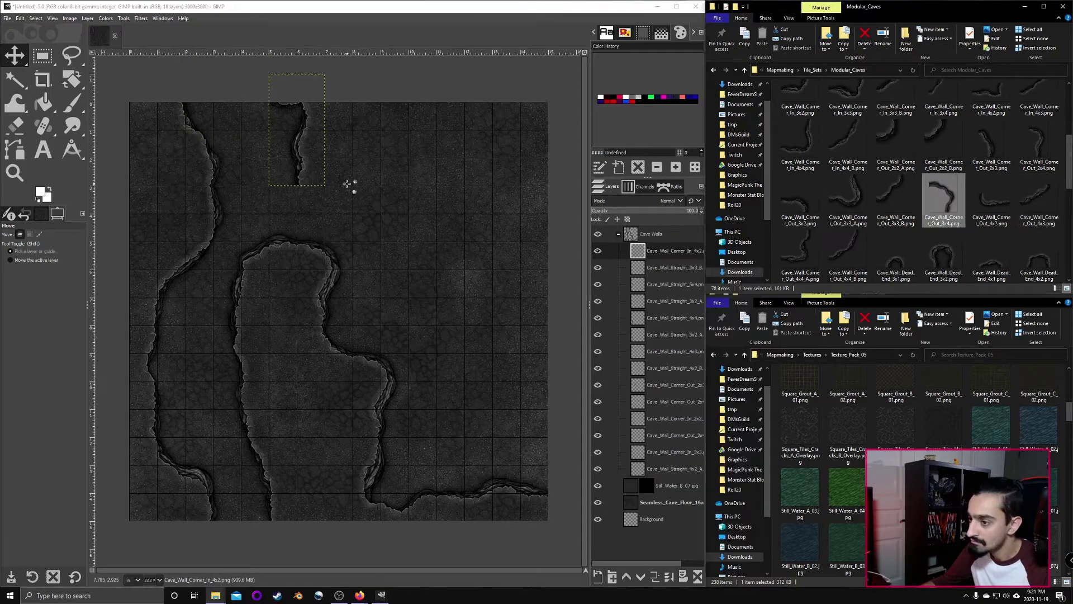
left_click_drag(335, 302, 348, 222)
key("shift+r")
left_click(348, 222)
left_click(502, 79)
type("180")
key("Escape")
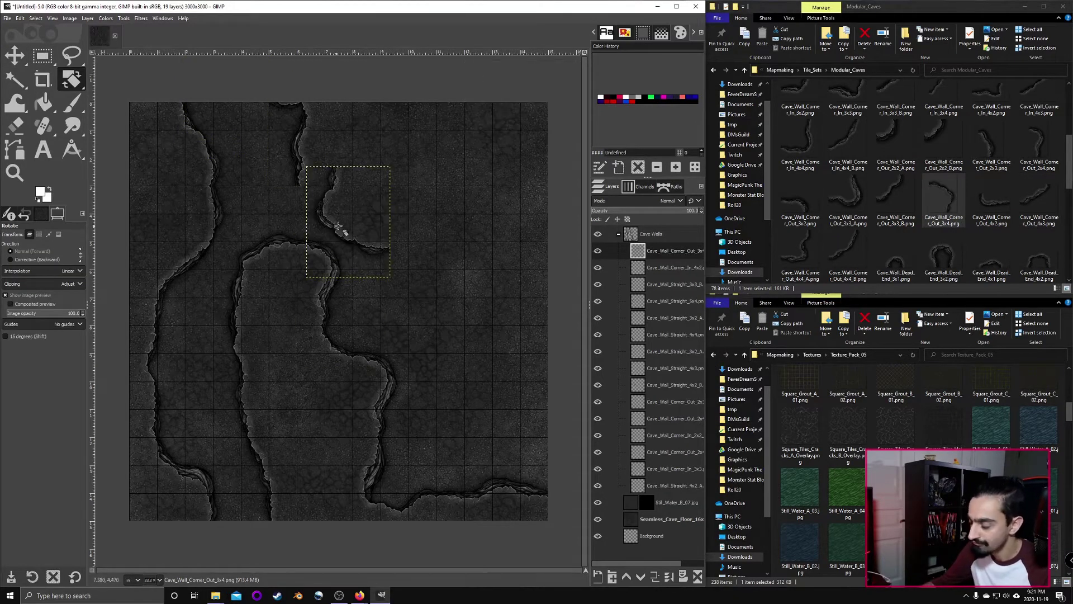
key("ctrl+z")
- Add a rotated corner tile, the Corner_Out_3x3_A piece, and the Dead_End_3x2 piece at the top
left_click_drag(897, 146, 335, 187)
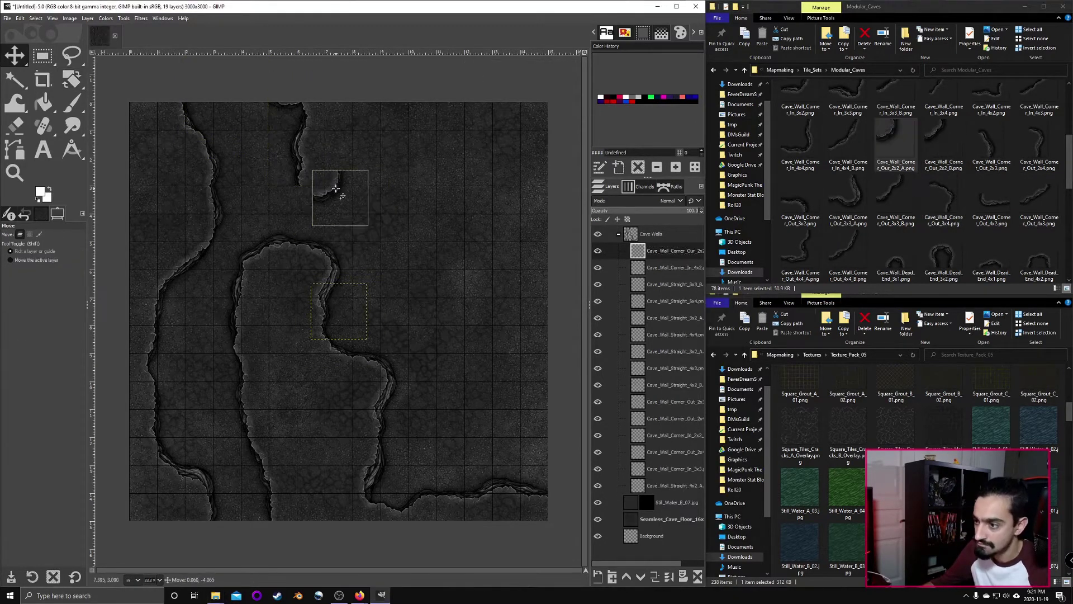
left_click(340, 191)
key("Return")
key("m")
left_click_drag(849, 196, 369, 195)
left_click_drag(944, 254, 416, 145)
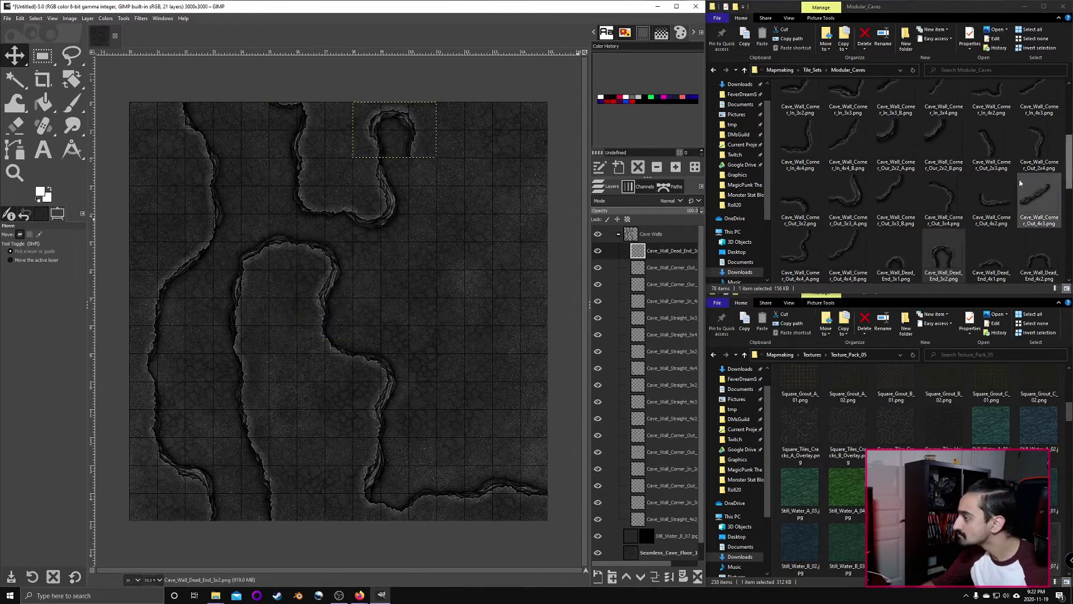
- Add the Straight_3x4 and Dead_End_Out_3x2 pieces, each rotated 90°
scroll(1039, 223, "down", 3)
left_click_drag(1039, 249, 450, 218)
key("shift+r")
left_click(451, 218)
key("Return")
key("m")
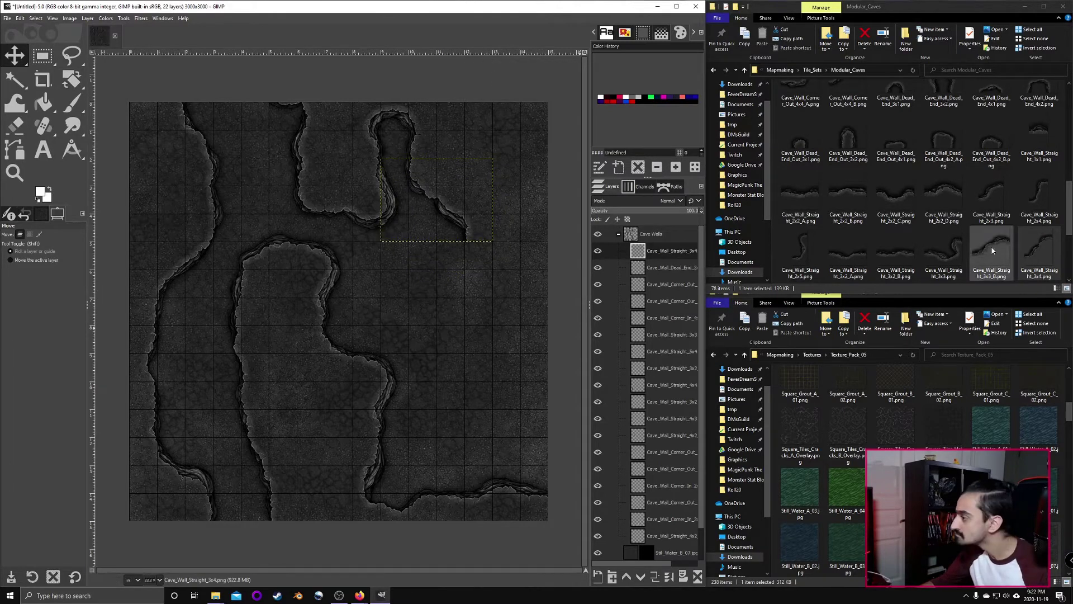
left_click_drag(849, 144, 480, 339)
key("shift+r")
left_click(339, 312)
key("Return")
key("m")
- Add the Corner_Out_2x4 piece rotated -180° and move it down the right side
scroll(1067, 199, "up", 1)
scroll(1066, 198, "up", 2)
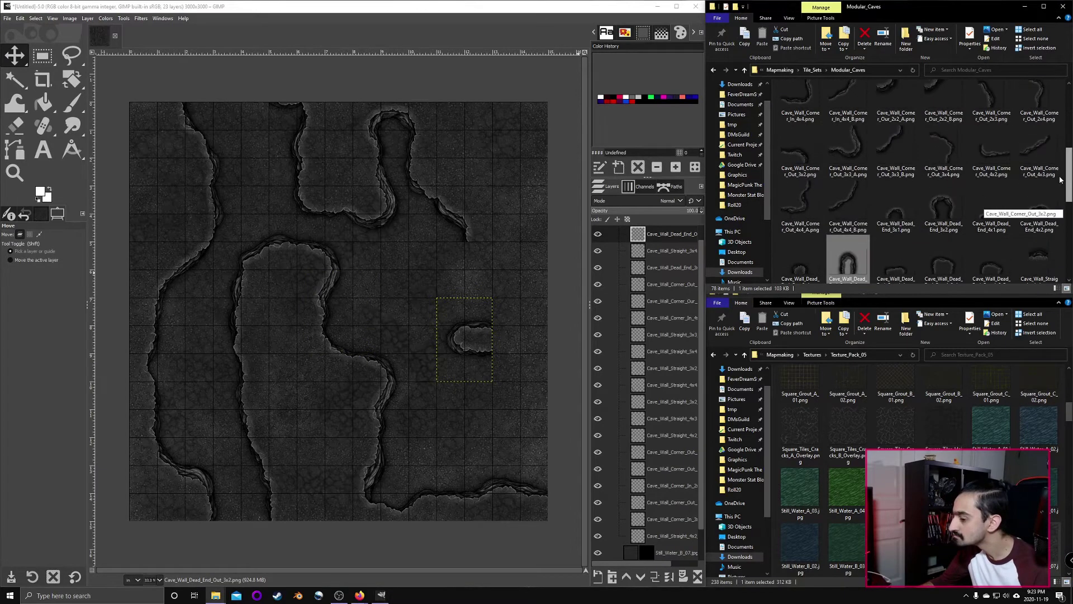
left_click_drag(1040, 127, 458, 77)
key("shift+r")
left_click(458, 268)
key("Return")
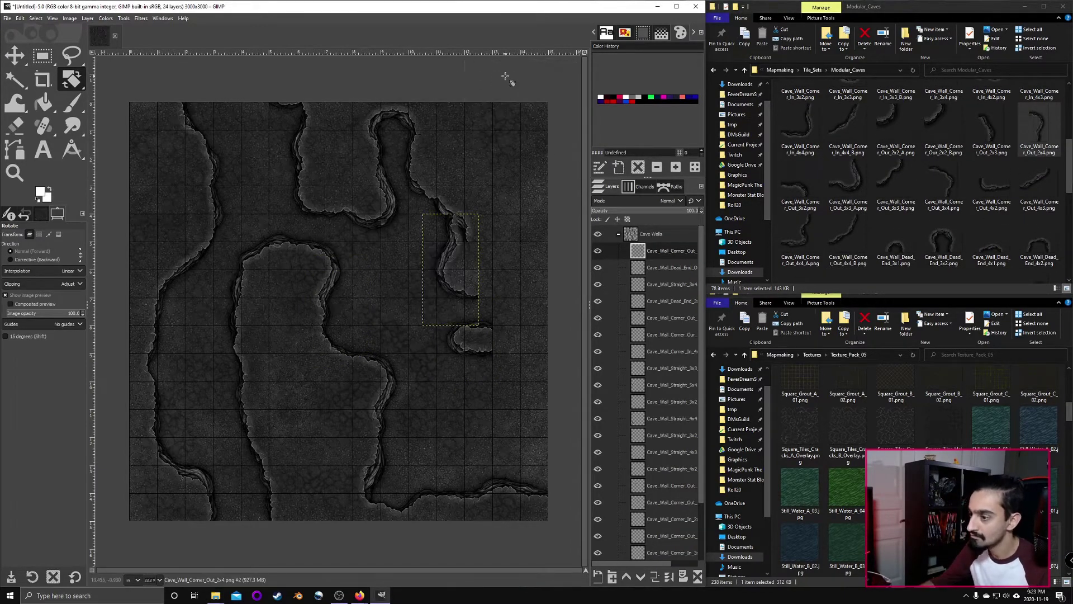
key("m")
left_click_drag(450, 270, 454, 371)
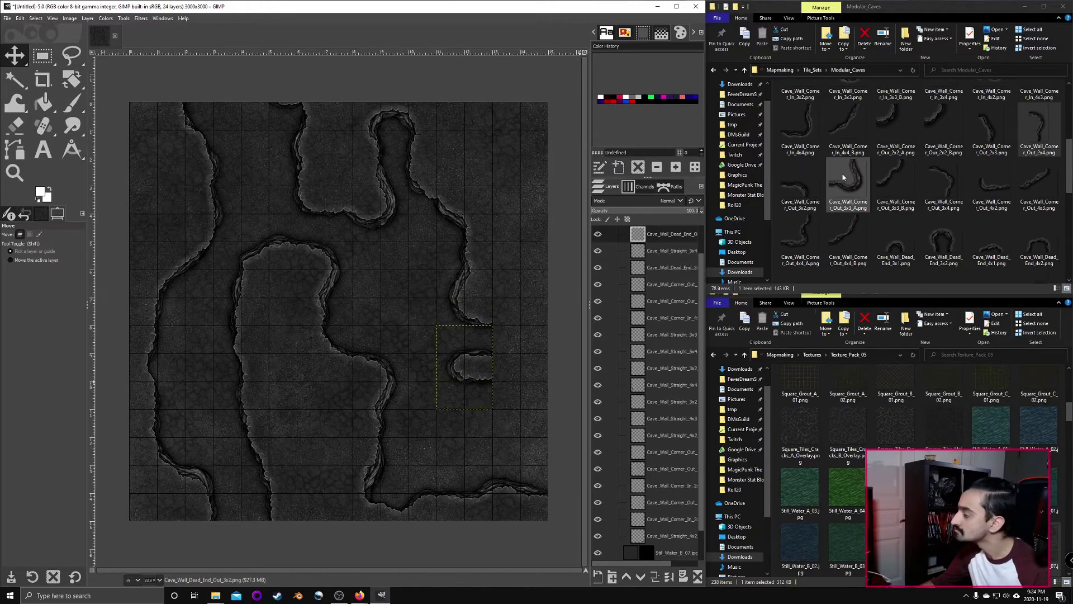
left_click_drag(1068, 168, 1064, 134)
- Add the Cave_Wall_Corner_In_4x4 piece at the lower right, rotated -90°
left_click_drag(801, 235, 508, 420)
key("shift+r")
left_click(501, 397)
type("-90")
key("Return")
key("m")
- Add the Cave_Wall_Straight_2x2_D piece, duplicate its layer, and start a half-turn rotation on the copy
scroll(984, 184, "down", 3)
left_click_drag(944, 187, 525, 318)
right_click(648, 267)
left_click(670, 363)
key("shift+r")
left_click(524, 319)
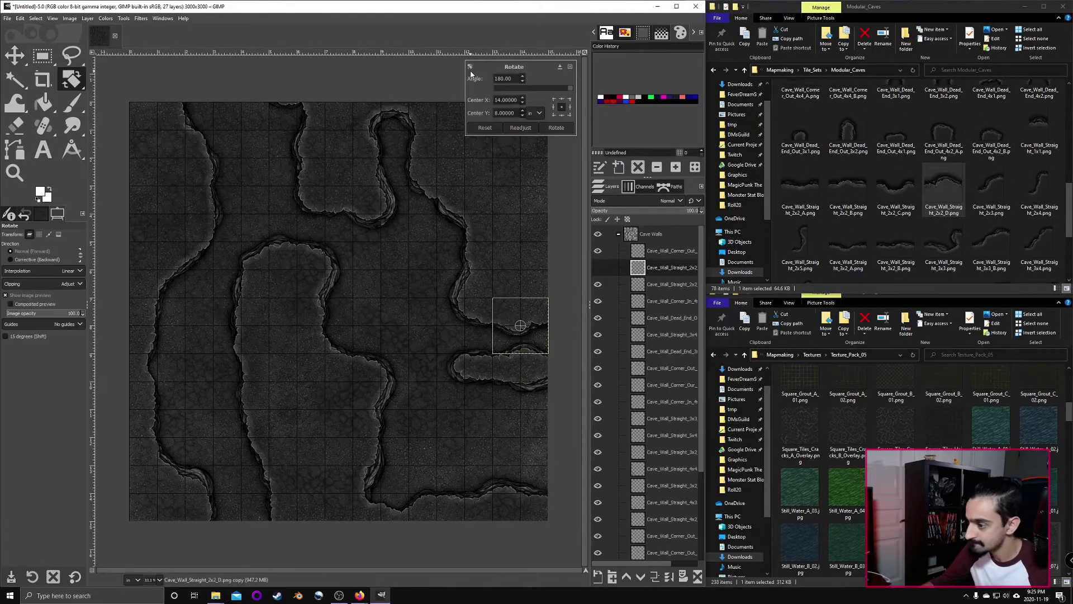
key("Escape")
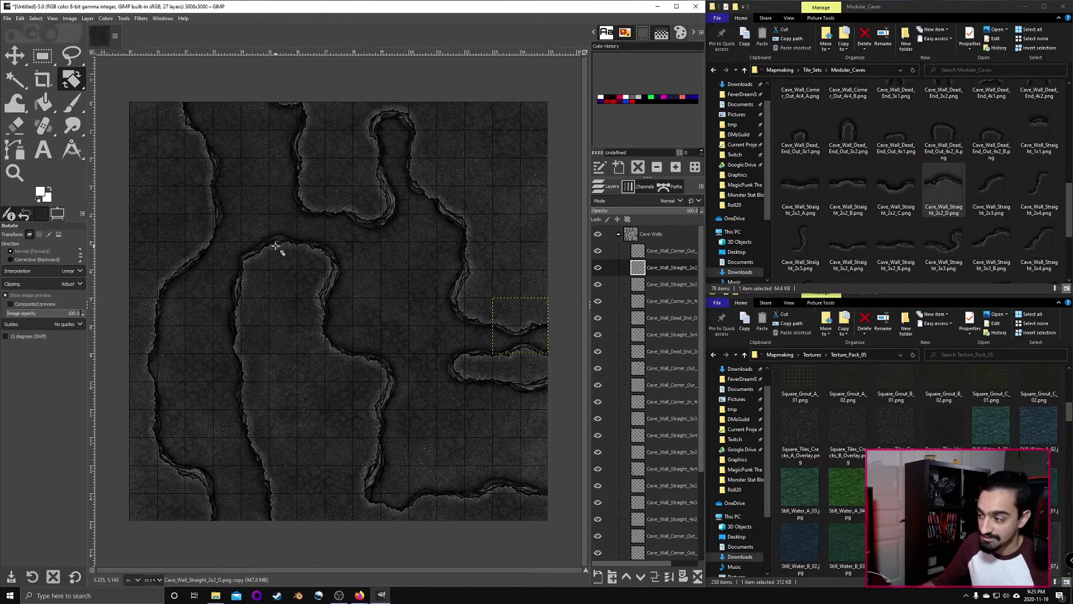
- Drop Terrain_A_03.jpg from the texture pack onto the canvas centre, with the Cave Walls group collapsed
left_click(1070, 413)
scroll(1070, 413, "down", 10)
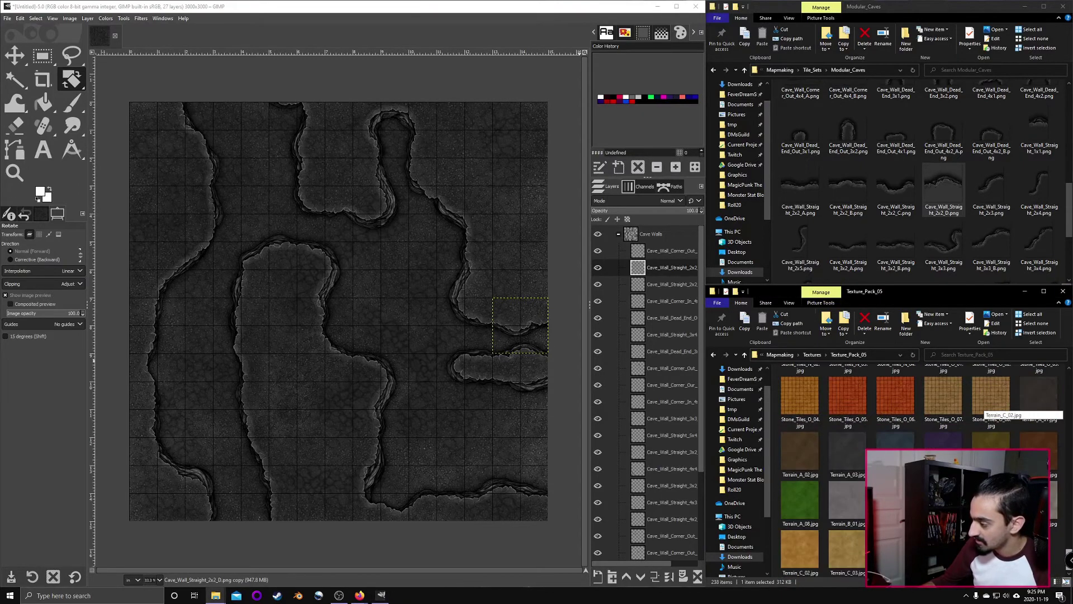
left_click(847, 454)
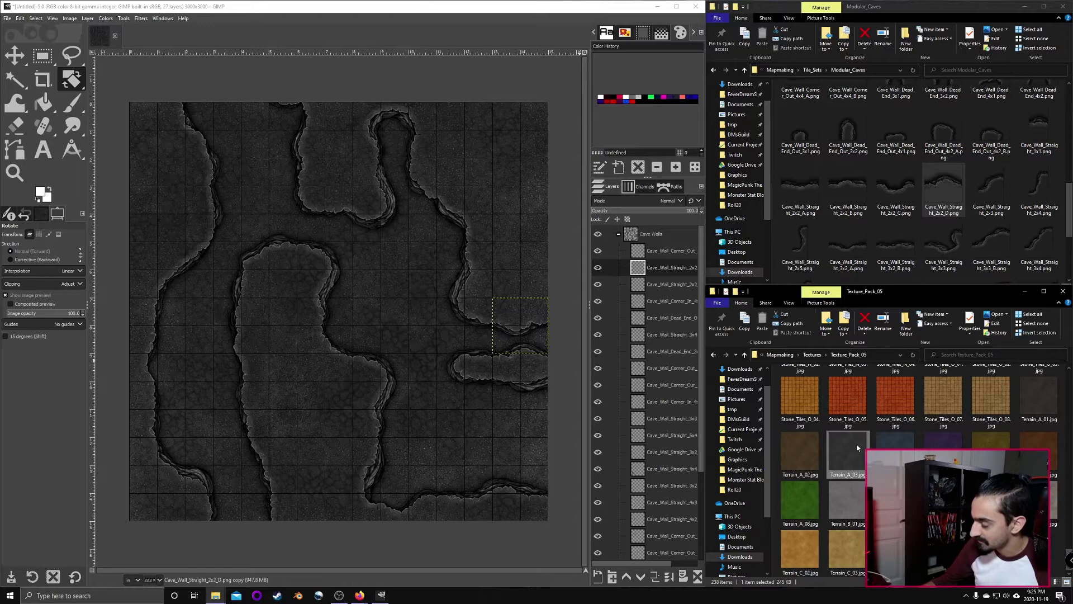
left_click(618, 233)
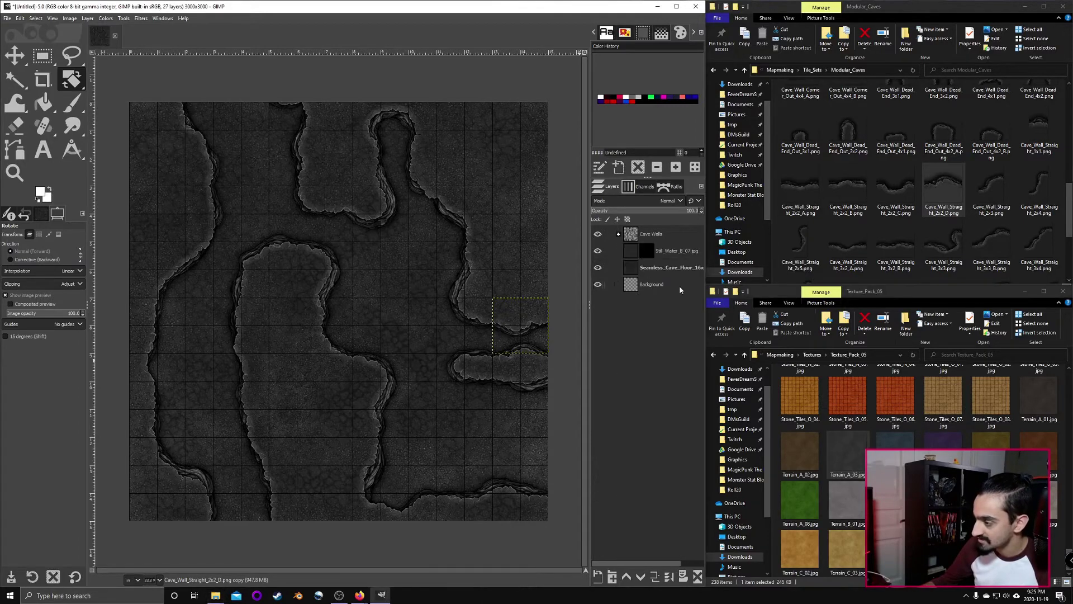
left_click_drag(859, 454, 492, 318)
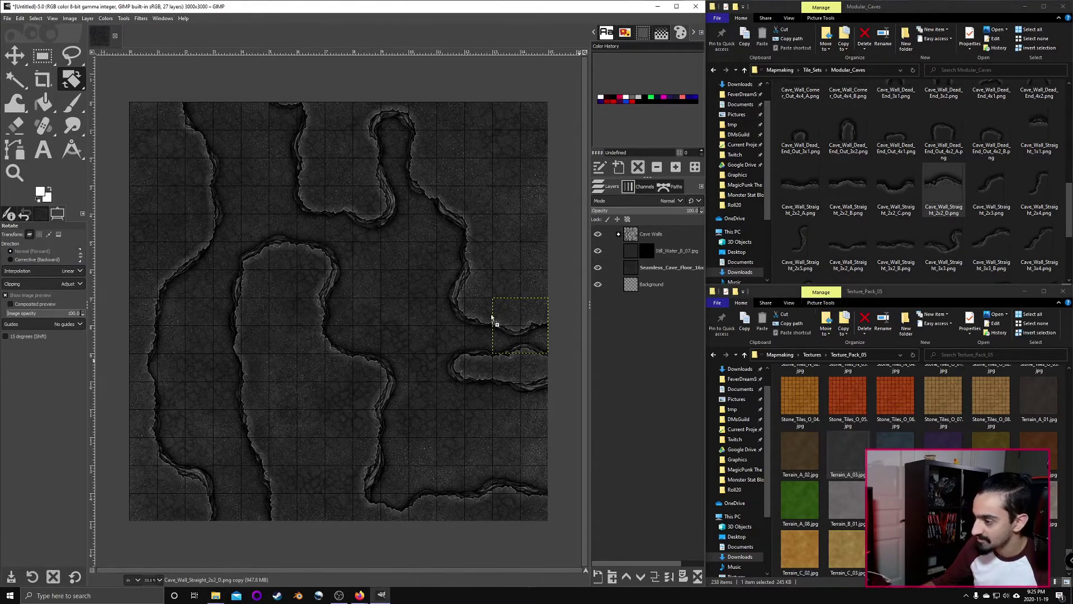
left_click_drag(310, 223, 311, 226)
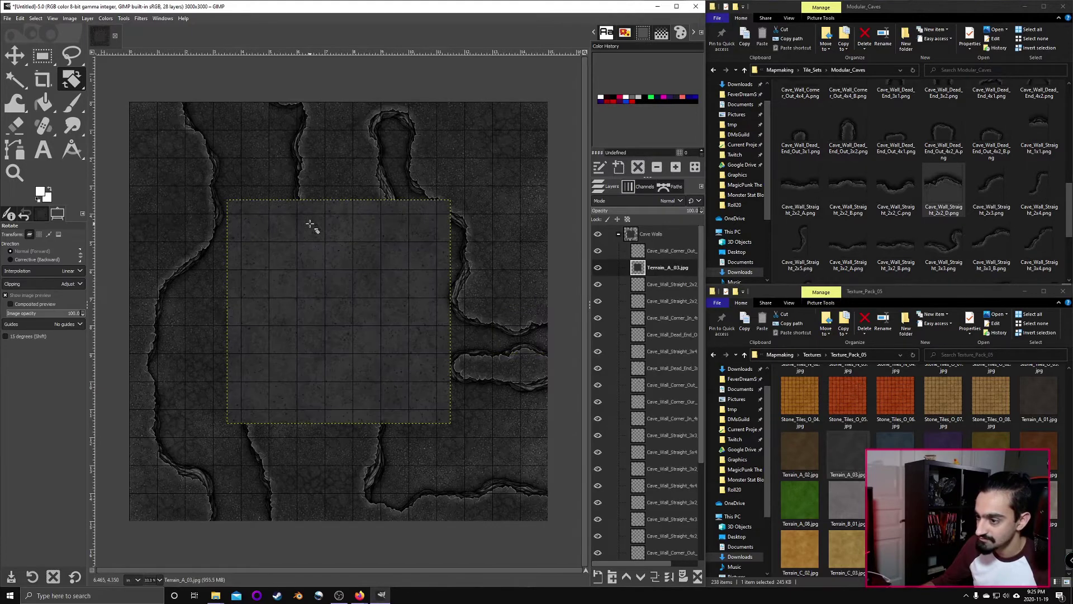
- Move the terrain into the map's top-left corner and pull its layer out of the Cave Walls group
key("m")
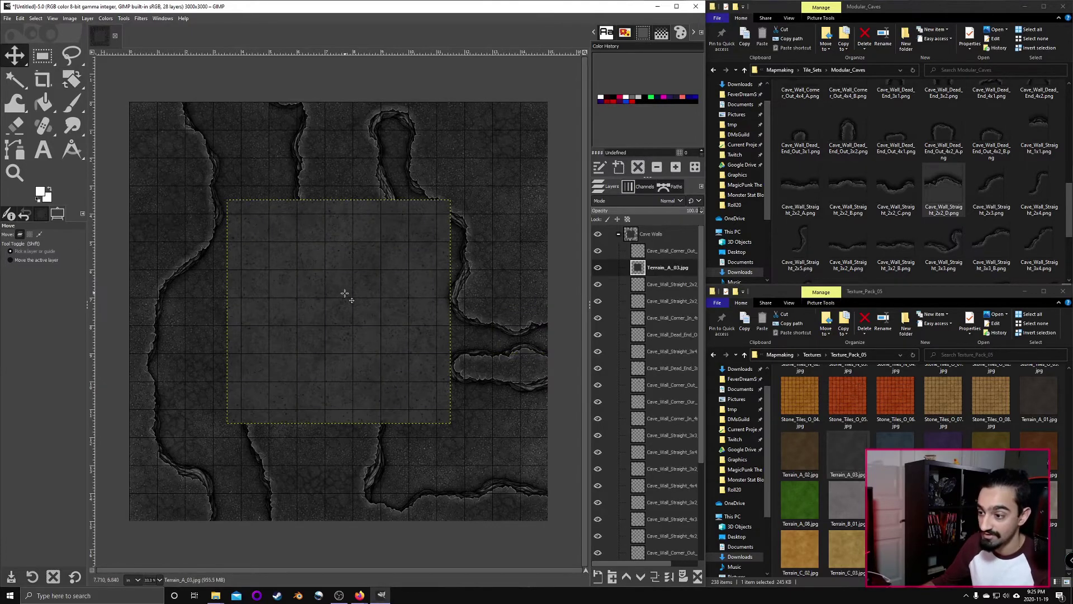
left_click_drag(345, 294, 234, 203)
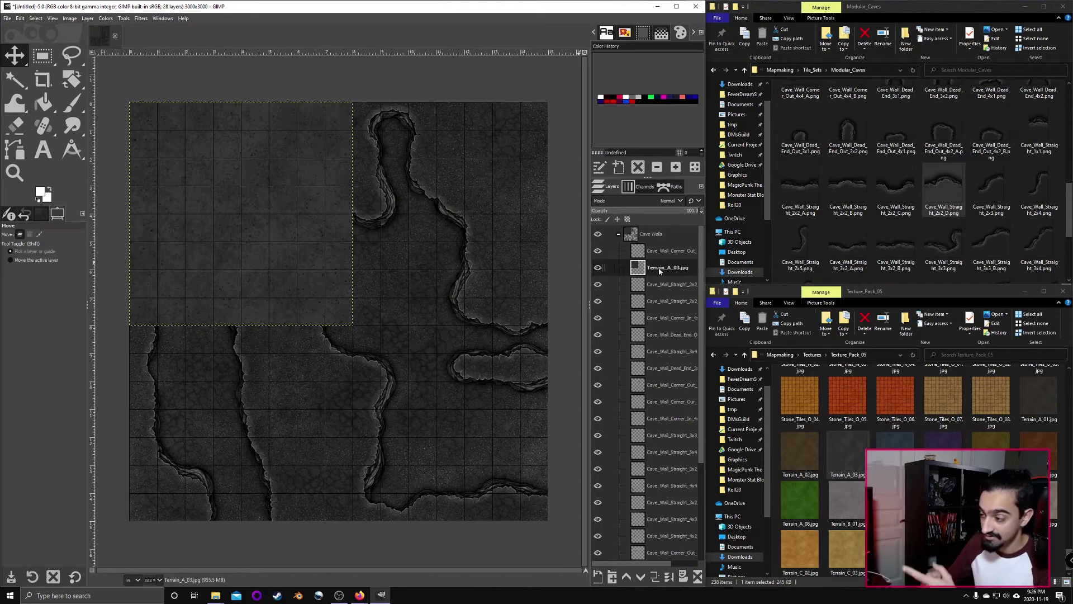
left_click_drag(663, 271, 658, 234)
left_click(618, 253)
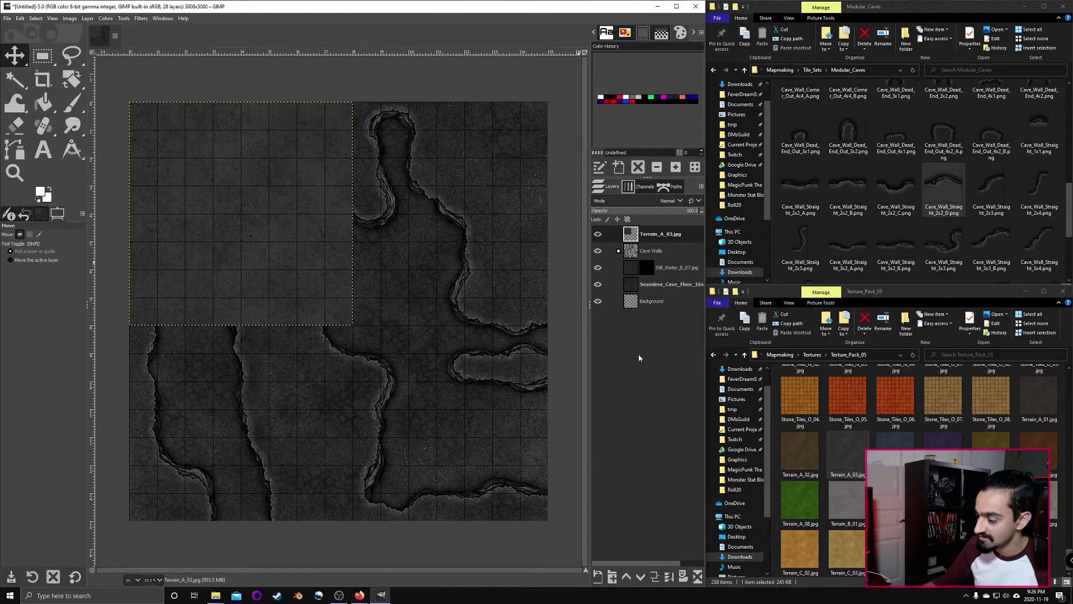
- Create a layer group named Textures below Cave Walls and put the terrain layer inside it
left_click(613, 577)
double_click(652, 234)
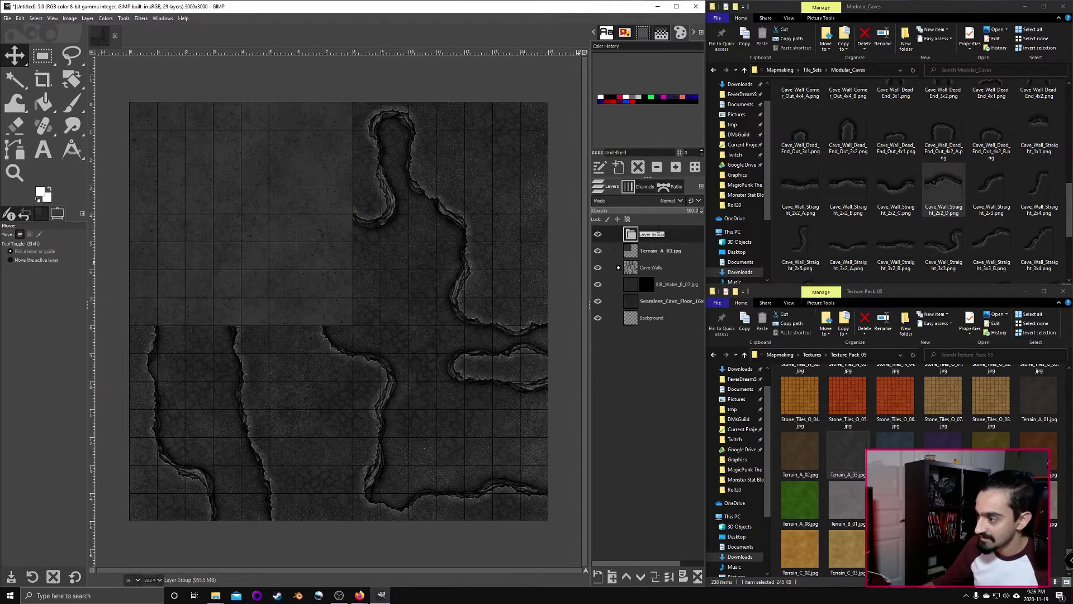
type("Textures")
key("Return")
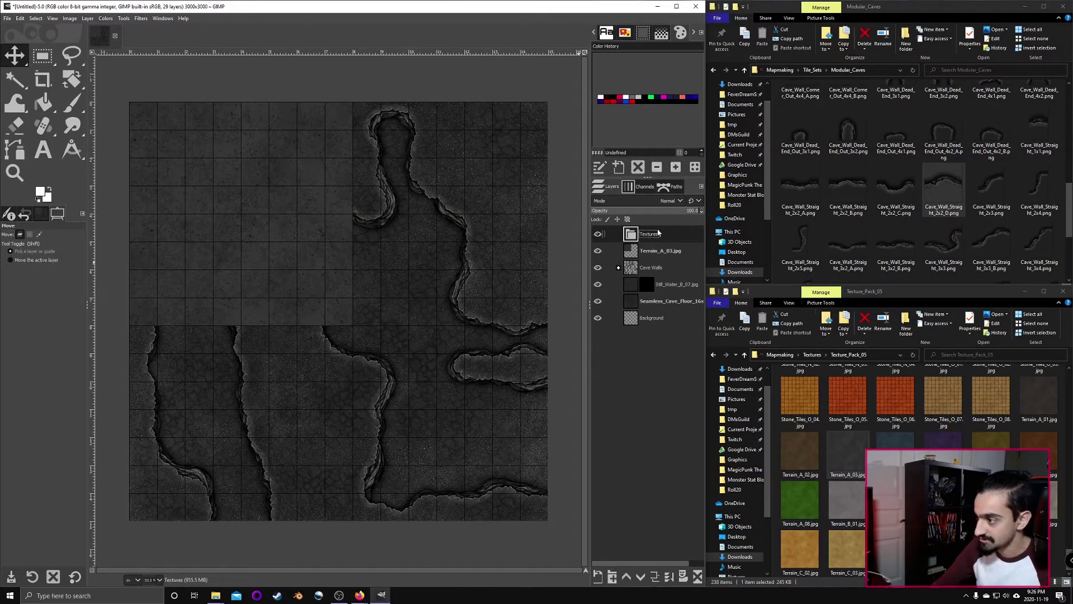
left_click_drag(656, 234, 660, 277)
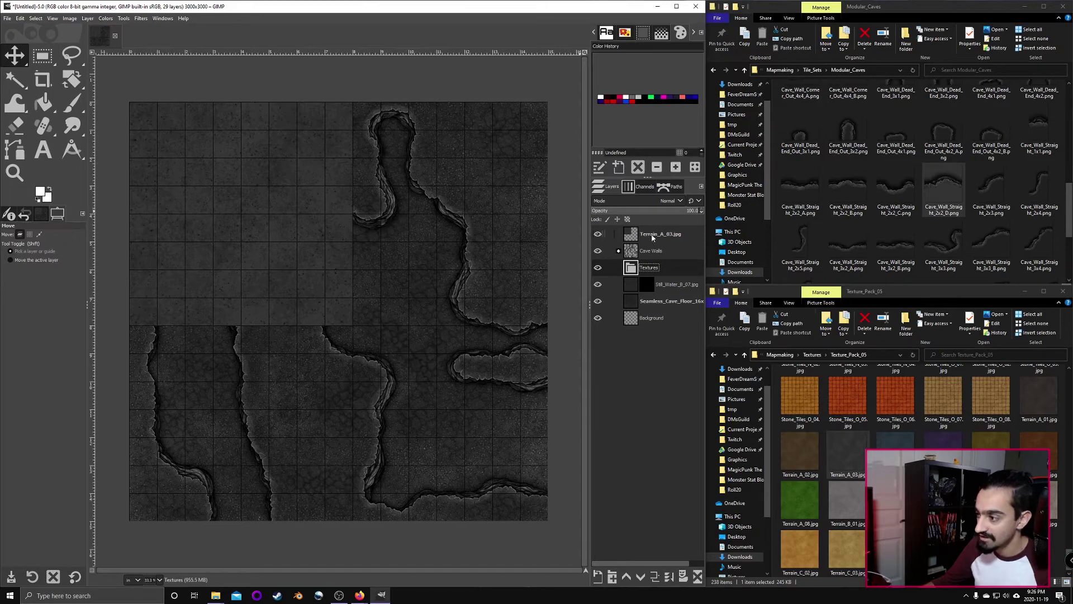
left_click_drag(652, 238, 663, 306)
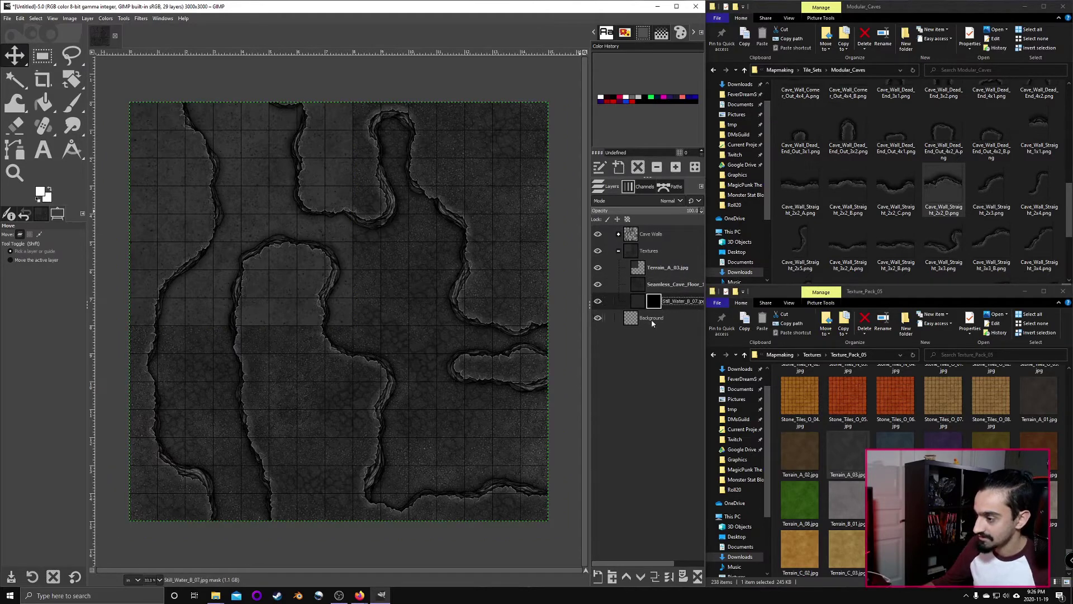
- Duplicate Terrain_A_03 and shift the copies right and down to cover the whole canvas
left_click(662, 272)
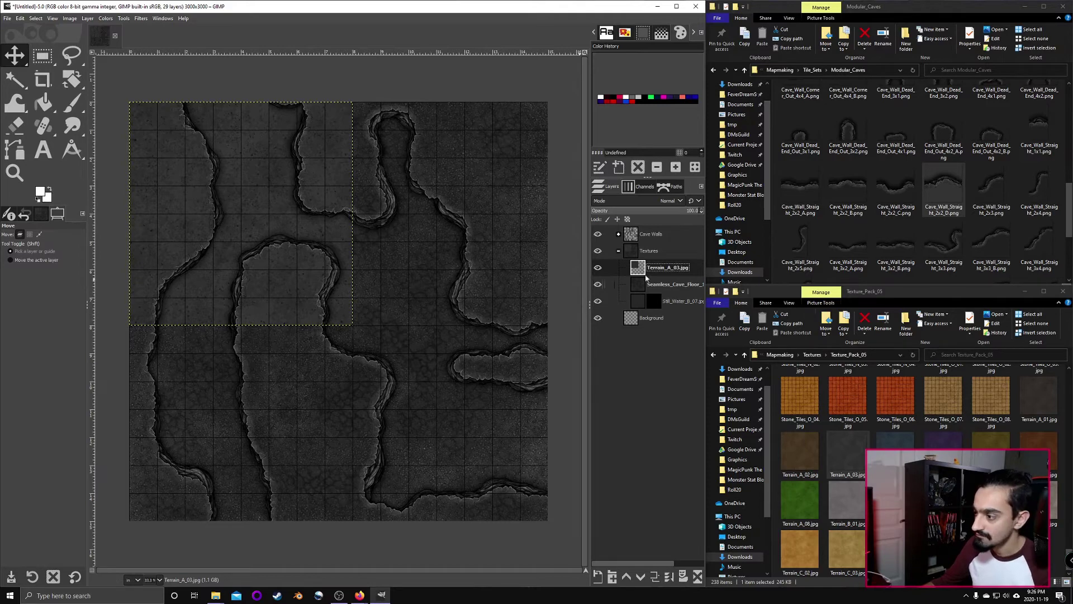
mouse_move(664, 270)
left_mouse_down()
mouse_move(664, 295)
mouse_move(669, 269)
left_mouse_up()
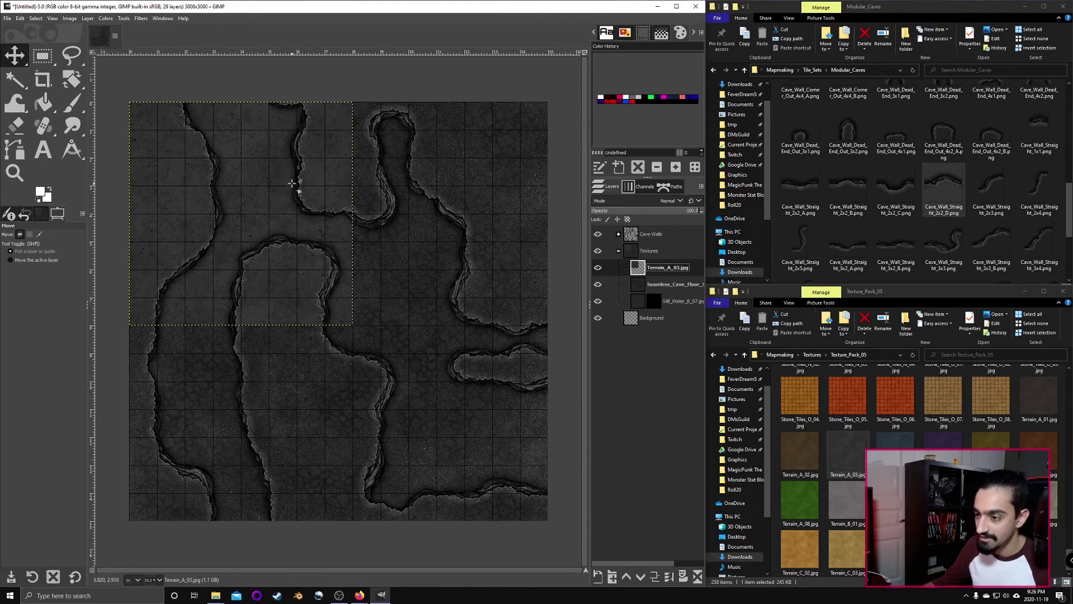
right_click(670, 269)
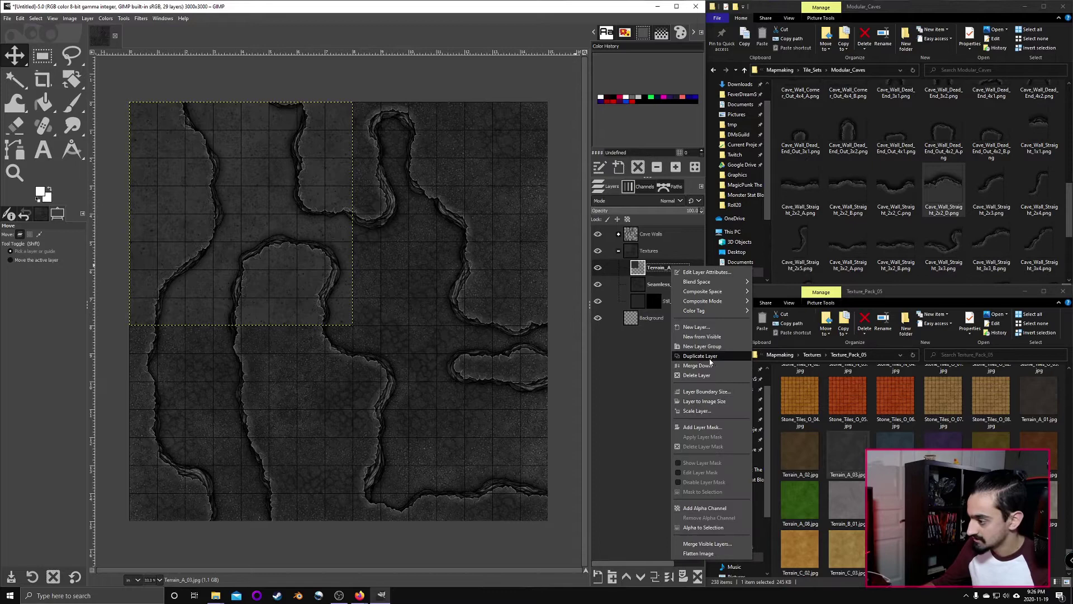
left_click(713, 363)
left_click_drag(234, 185, 455, 186)
right_click(657, 268)
left_click(699, 355)
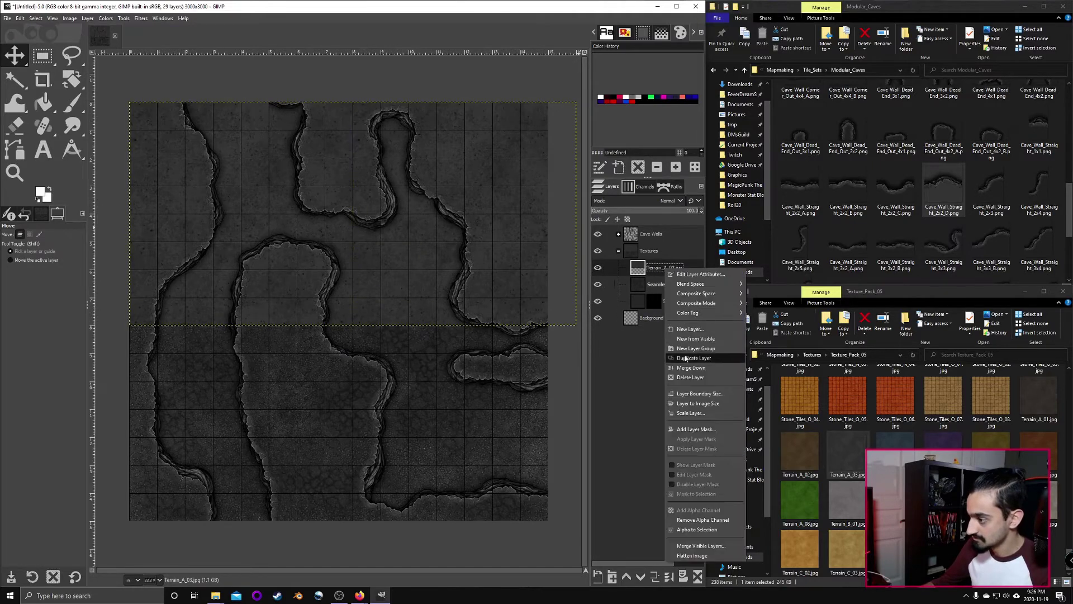
left_click_drag(385, 259, 376, 471)
- Merge the terrain copies into one layer and raise Still_Water_B_07 above Seamless_Cave_Floor
right_click(673, 267)
left_click(707, 385)
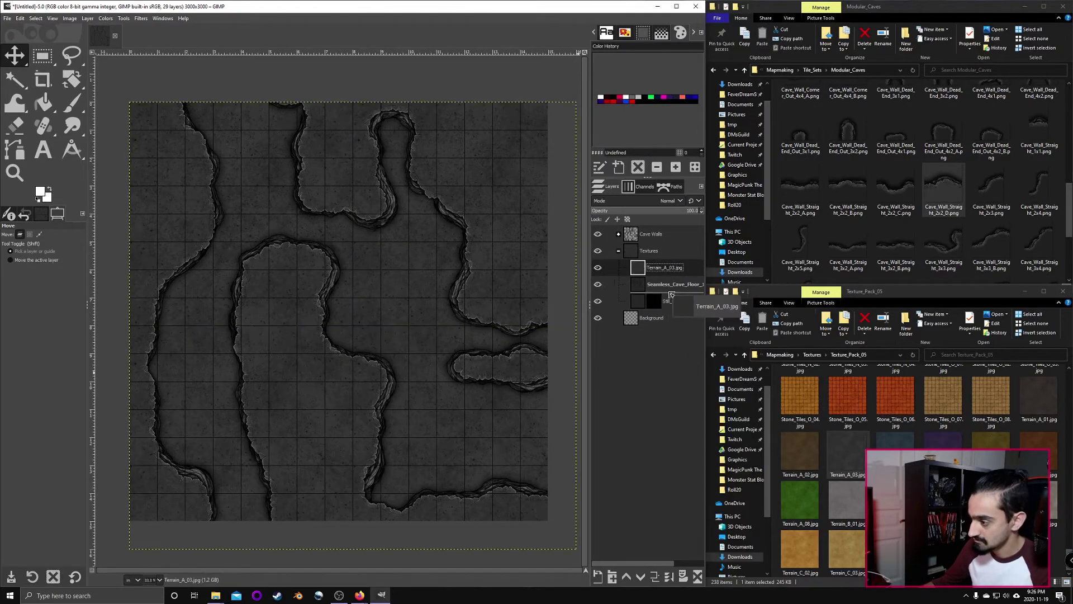
mouse_move(665, 269)
left_mouse_down()
mouse_move(666, 291)
mouse_move(661, 267)
left_mouse_up()
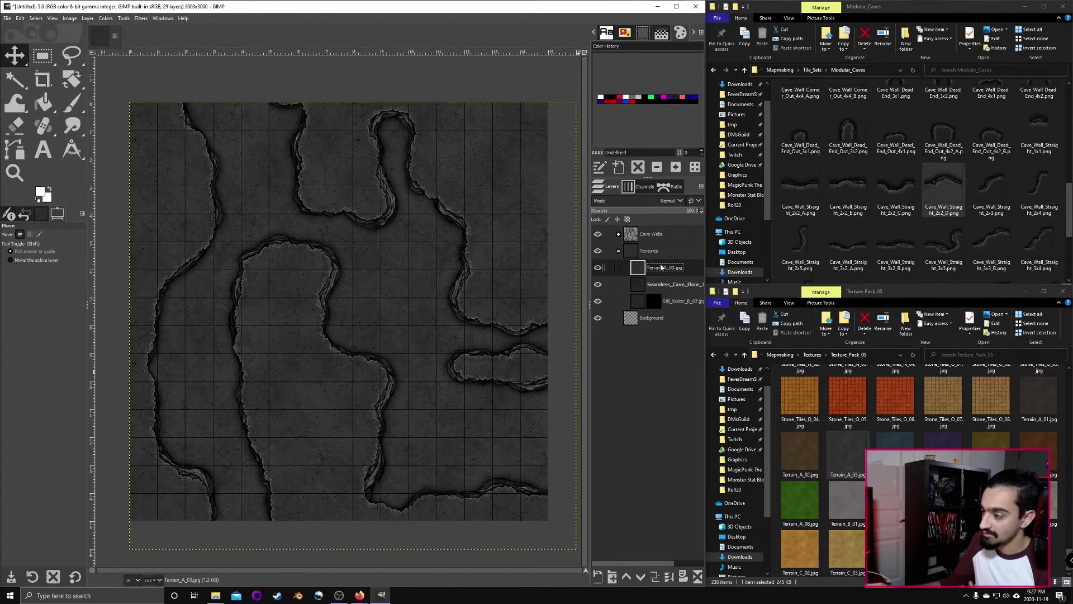
mouse_move(683, 303)
left_mouse_down()
mouse_move(681, 285)
mouse_move(681, 295)
left_mouse_up()
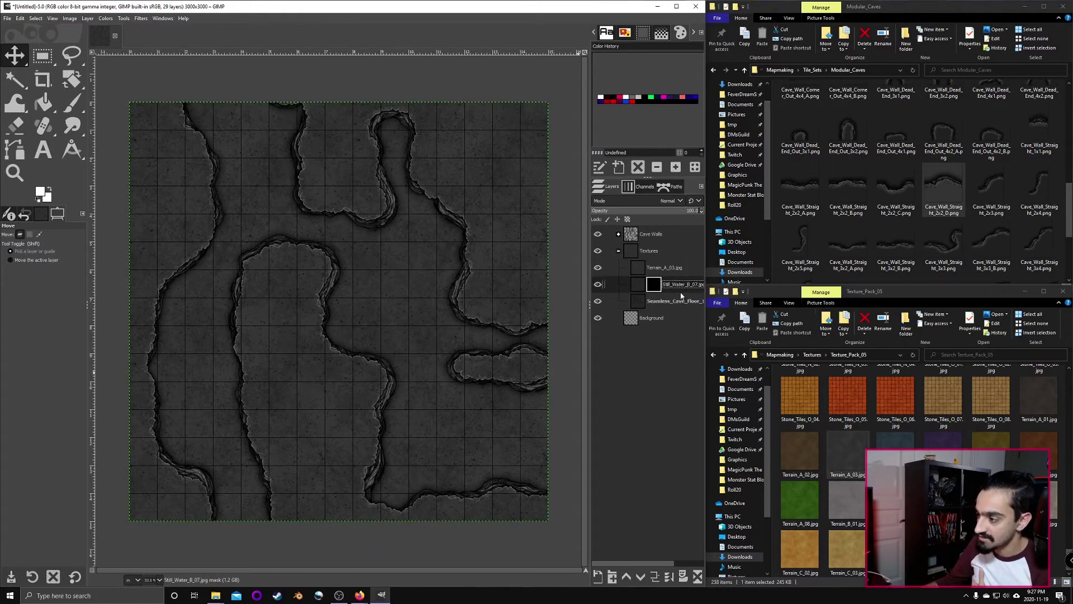
- Add a Black (full transparency) layer mask to the Terrain_A_03 layer
left_click(668, 270)
right_click(666, 269)
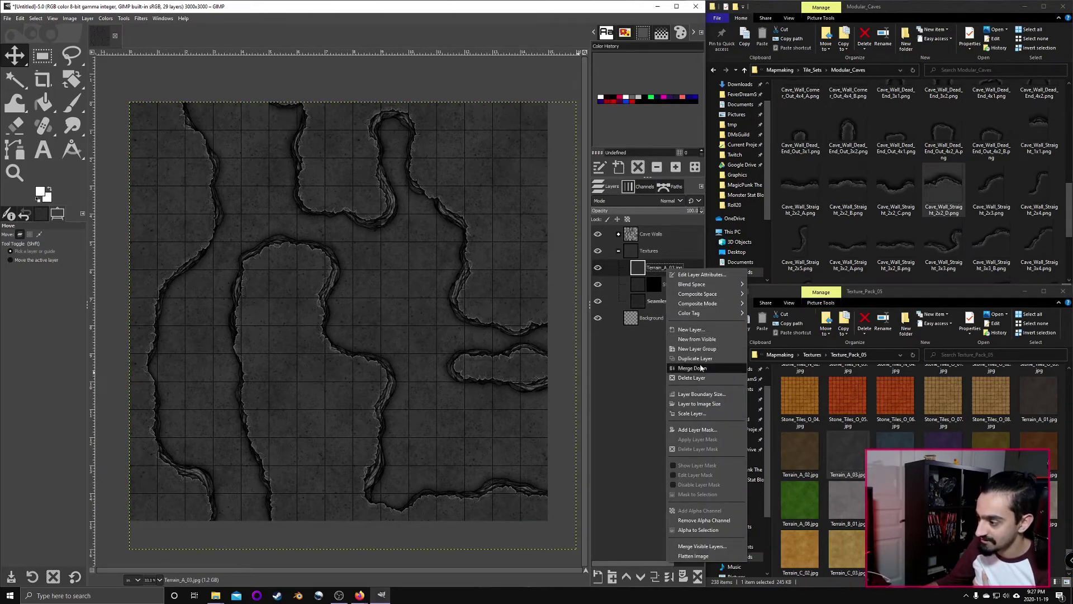
left_click(697, 430)
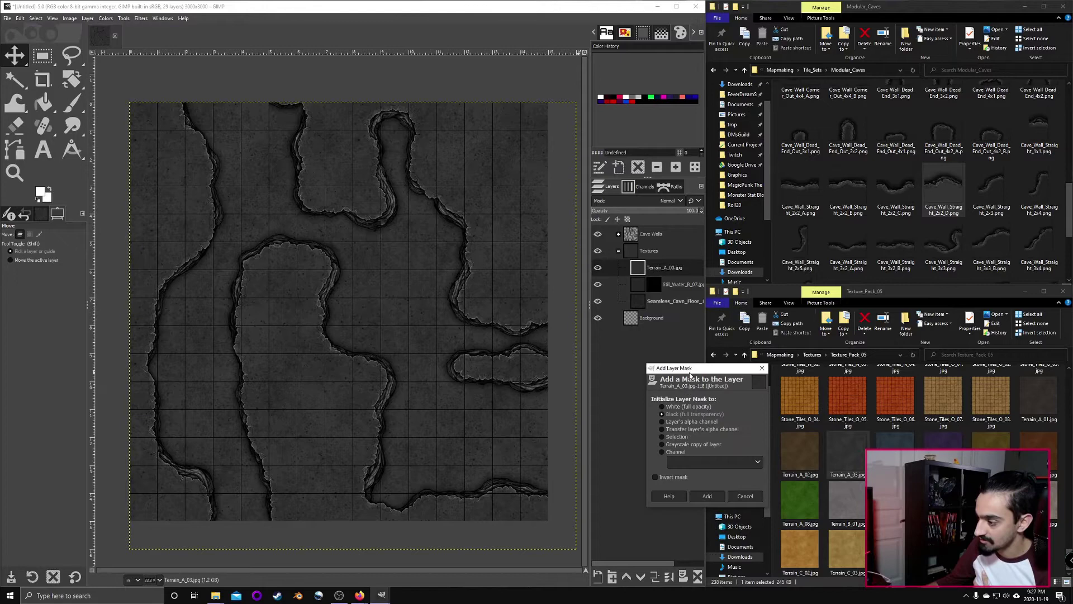
left_click_drag(689, 370, 538, 298)
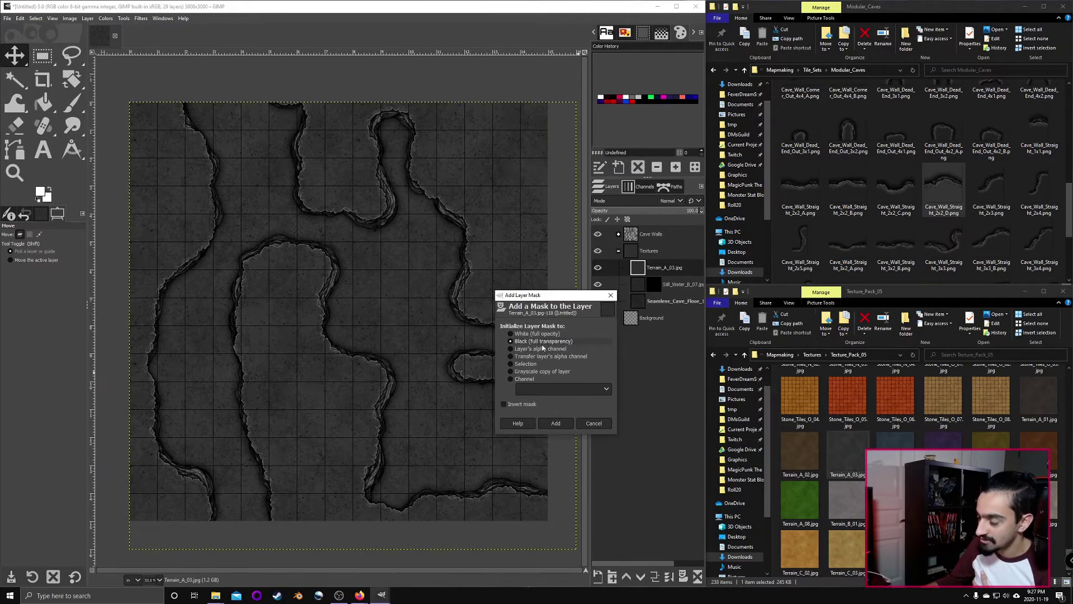
left_click(556, 423)
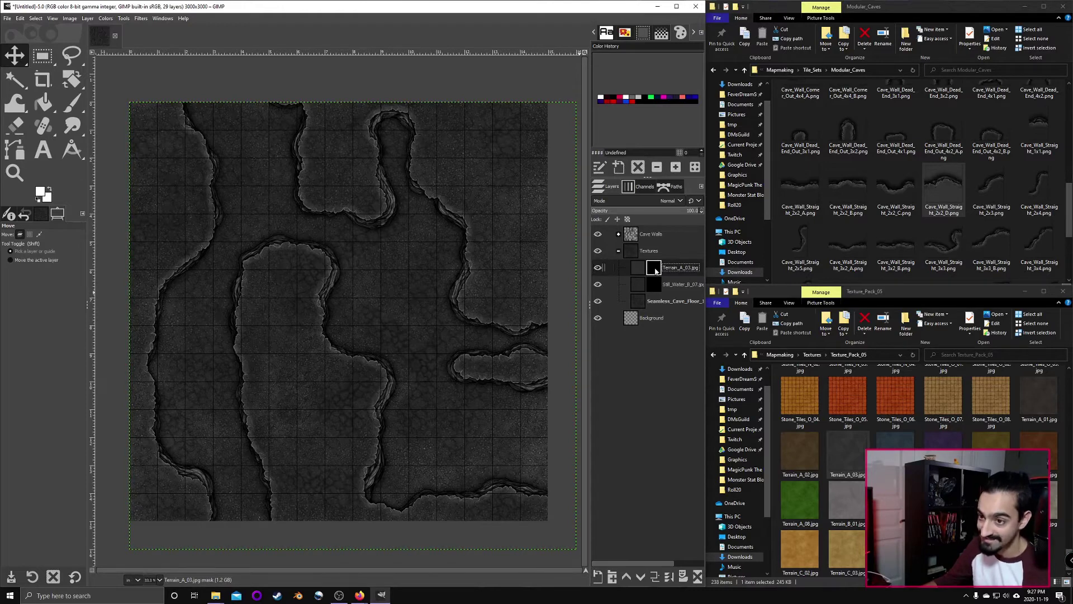
- Target the Terrain_A_03 mask and set the Paintbrush to the 2. Hardness 100 brush at size 125
left_click(639, 269)
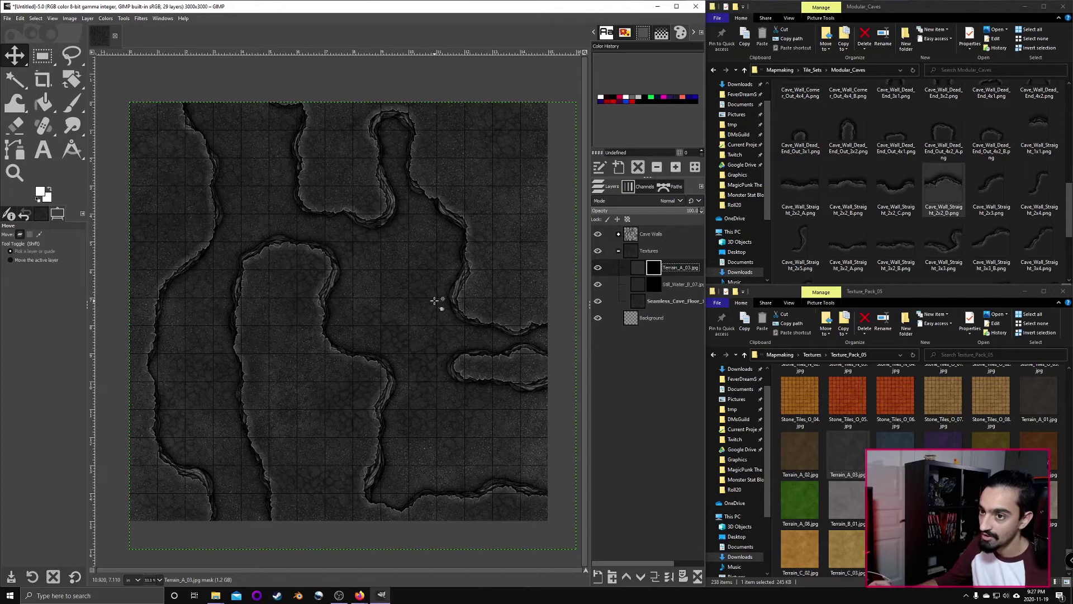
left_click(74, 108)
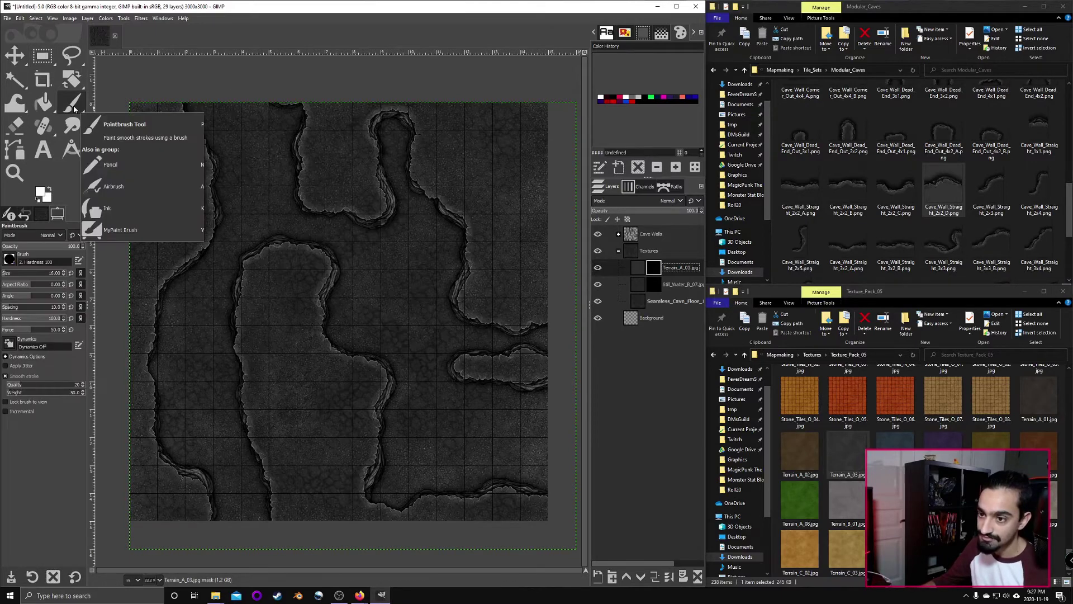
left_click(9, 260)
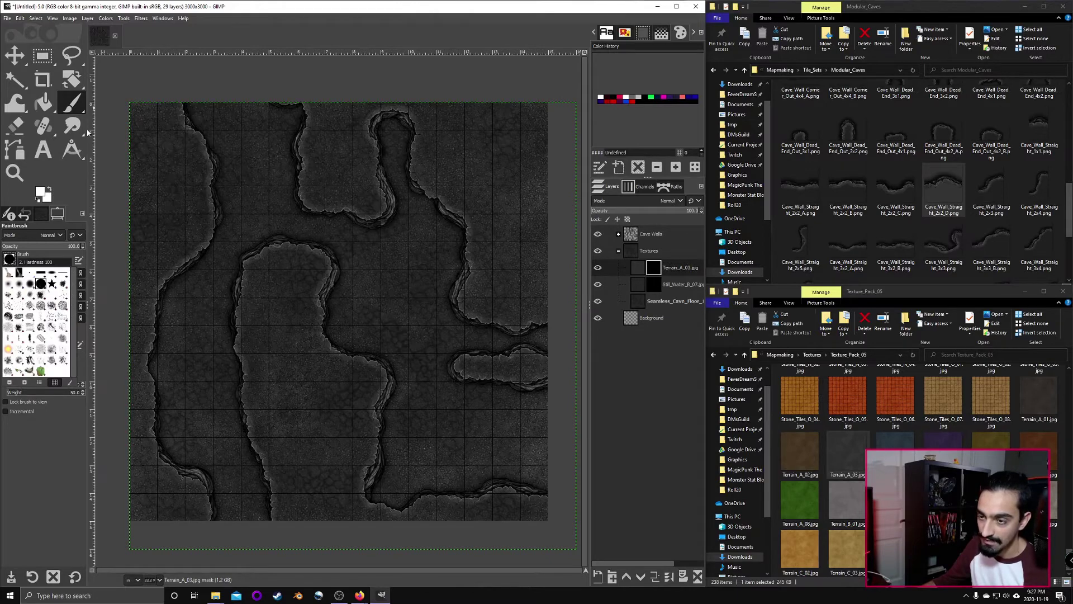
left_click(142, 50)
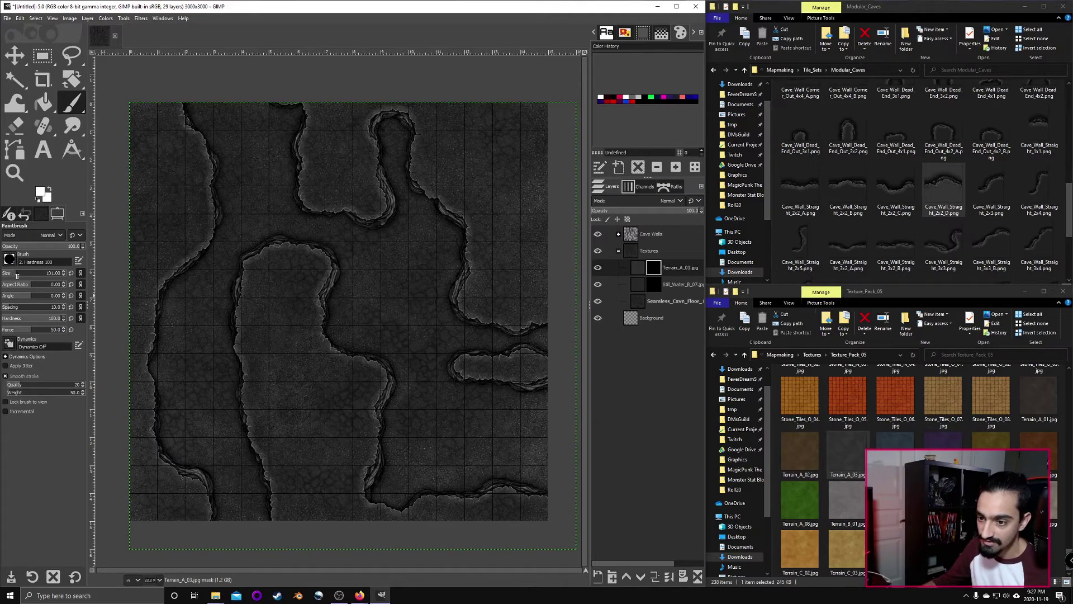
left_click_drag(17, 275, 20, 275)
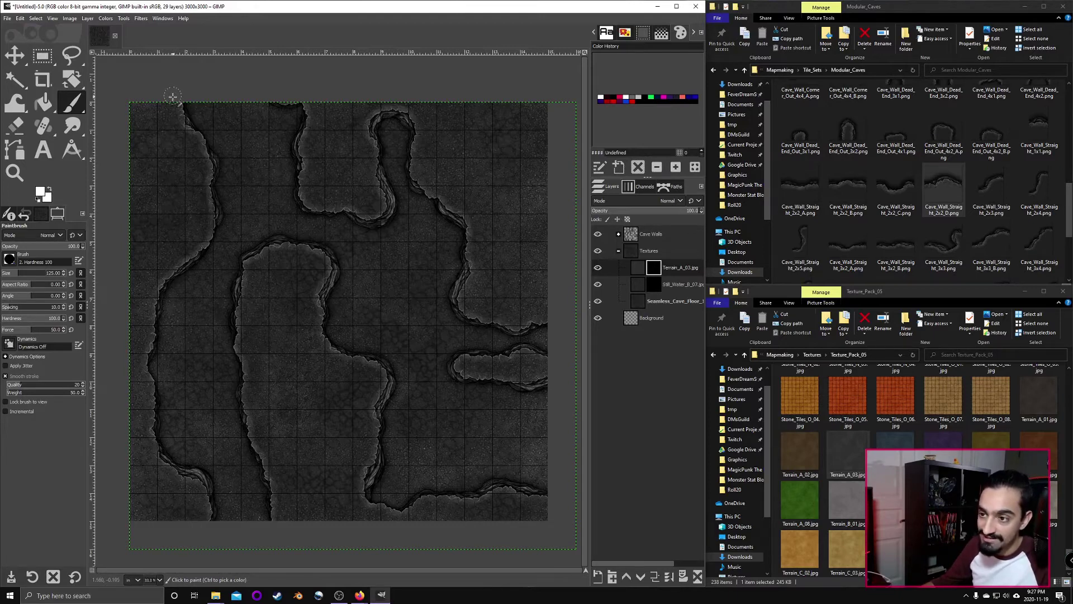
- Paint white on the Terrain_A_03 mask along the upper and lower left cave wall edges
mouse_move(176, 115)
left_mouse_down()
mouse_move(202, 161)
mouse_move(201, 233)
mouse_move(149, 290)
mouse_move(142, 316)
left_mouse_up()
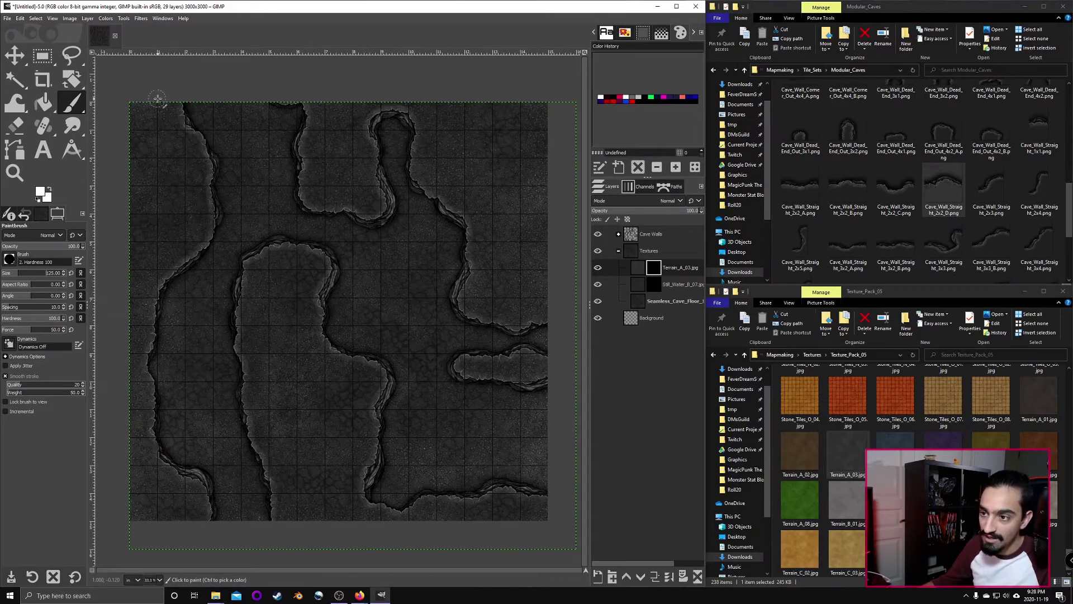
mouse_move(174, 106)
left_mouse_down()
mouse_move(199, 158)
mouse_move(201, 190)
left_mouse_up()
mouse_move(169, 109)
left_mouse_down()
mouse_move(166, 168)
mouse_move(158, 101)
mouse_move(138, 169)
mouse_move(128, 102)
mouse_move(167, 138)
mouse_move(186, 182)
mouse_move(183, 149)
mouse_move(191, 176)
left_mouse_up()
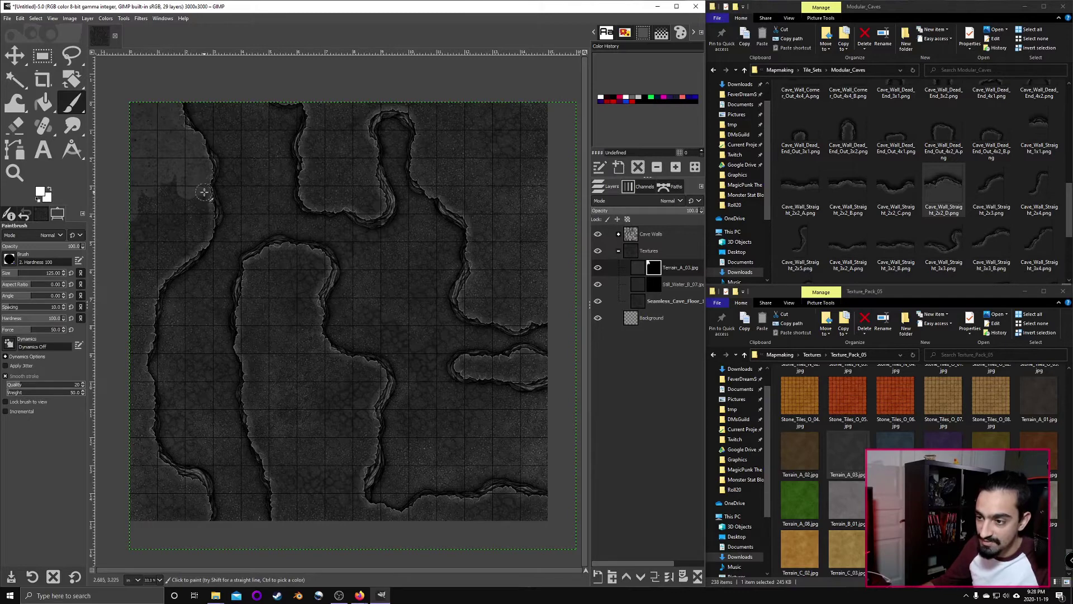
mouse_move(204, 191)
left_mouse_down()
mouse_move(202, 241)
mouse_move(155, 272)
left_mouse_up()
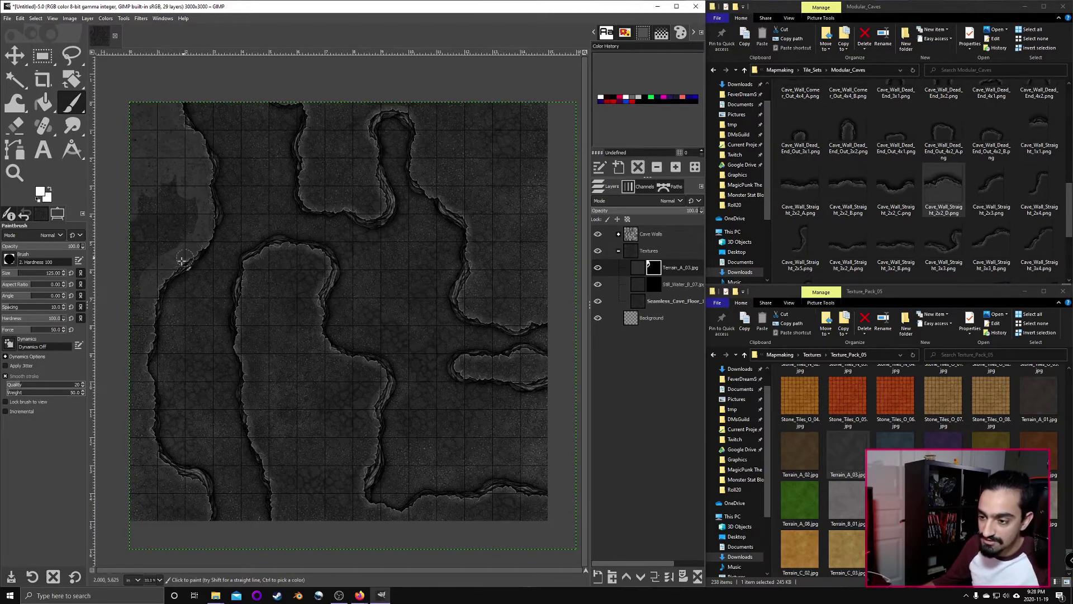
- Zoom in and repaint the Terrain_A_03 mask along the strip beside the left cave wall
scroll(134, 310, "up", 5)
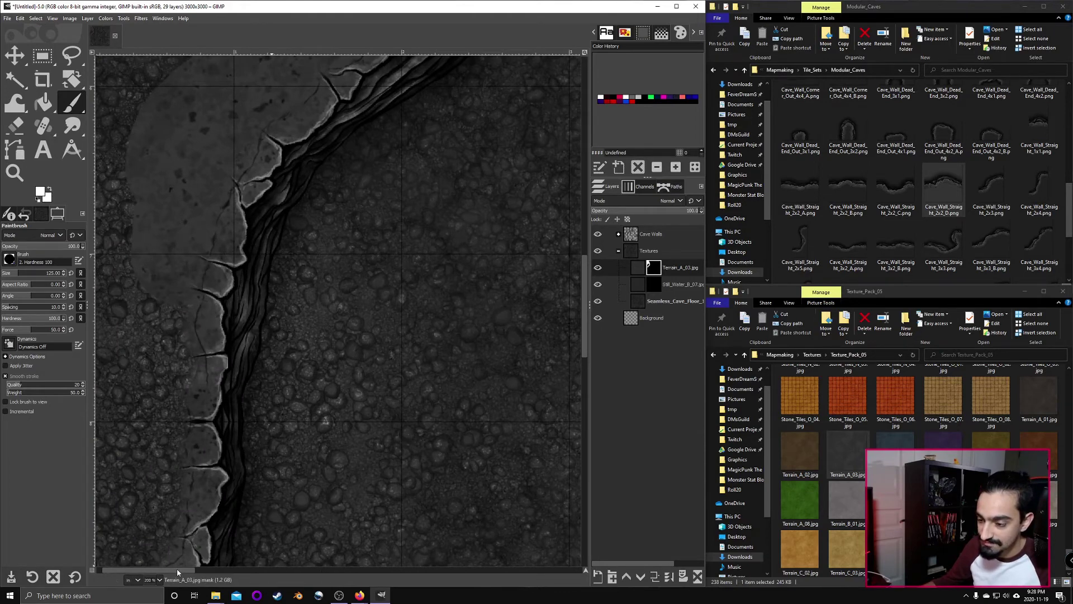
scroll(178, 572, "left", 1)
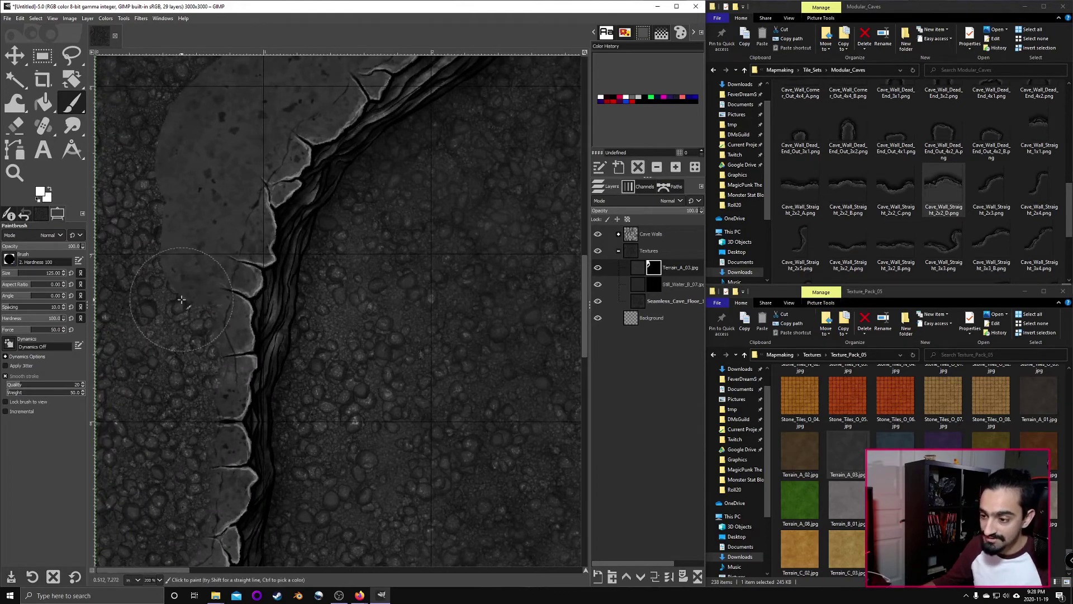
mouse_move(181, 301)
left_mouse_down()
mouse_move(151, 280)
mouse_move(162, 263)
mouse_move(192, 355)
mouse_move(179, 408)
mouse_move(184, 487)
mouse_move(167, 520)
mouse_move(201, 272)
mouse_move(159, 436)
mouse_move(168, 517)
mouse_move(204, 307)
mouse_move(347, 319)
mouse_move(280, 358)
mouse_move(205, 334)
left_mouse_up()
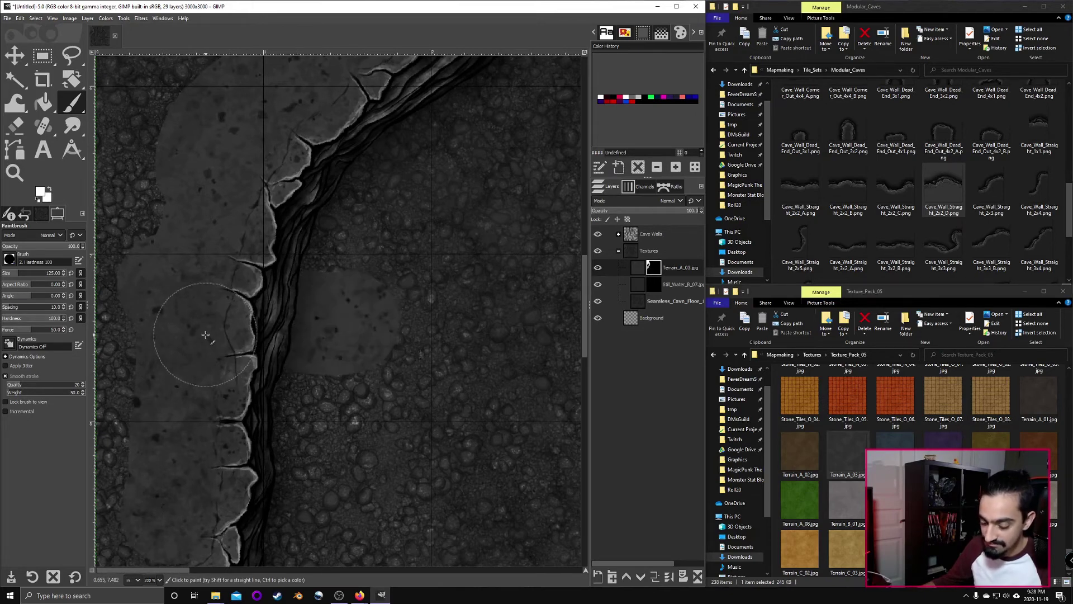
key("ctrl+z")
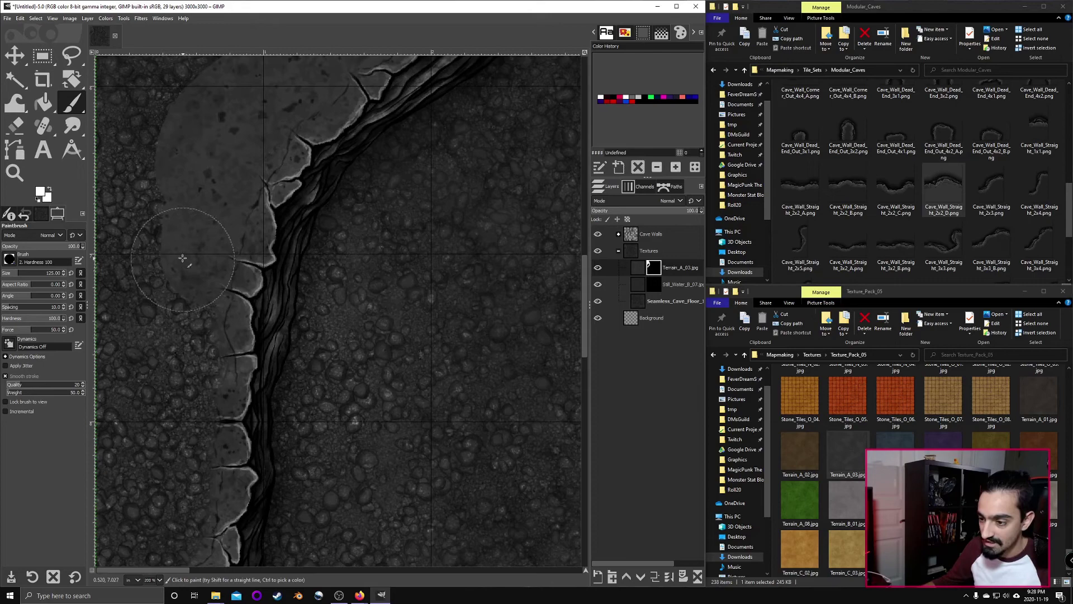
left_click_drag(183, 258, 179, 469)
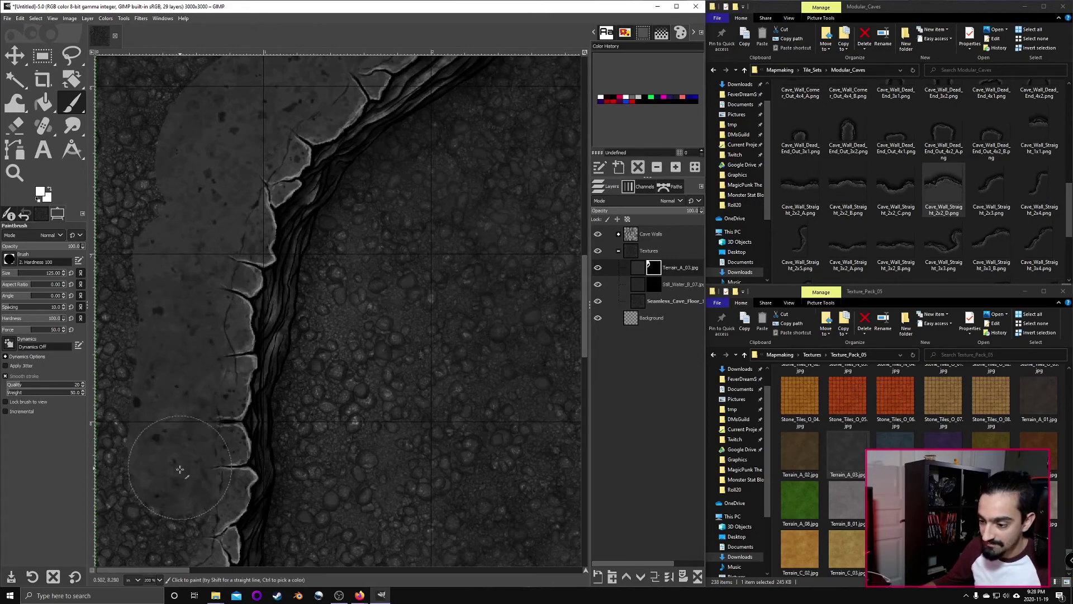
- Reveal smooth terrain down the central cave floor
scroll(179, 383, "down", 2)
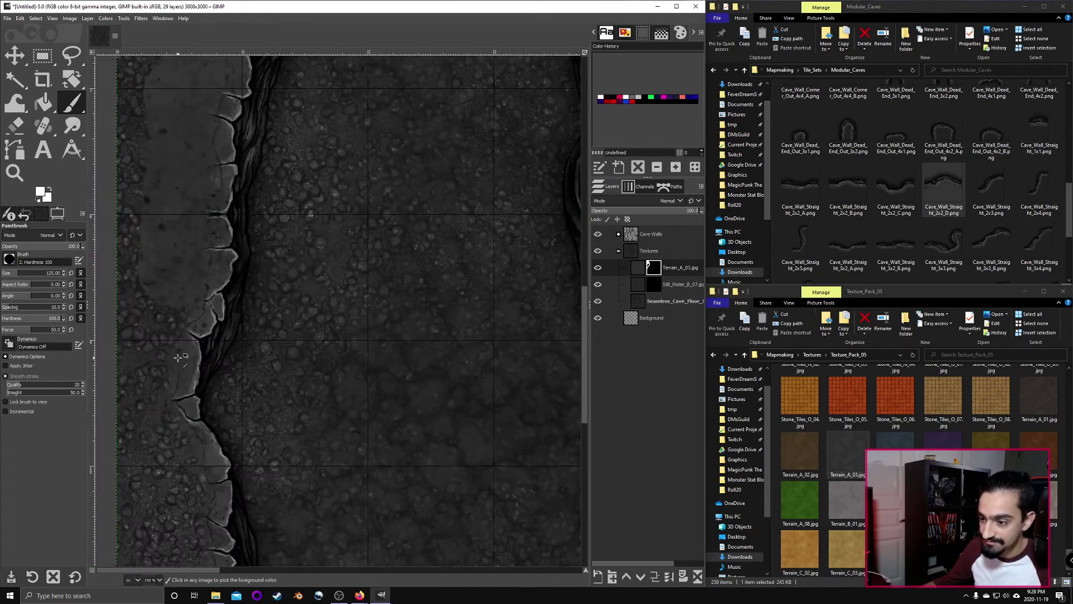
scroll(178, 356, "down", 2)
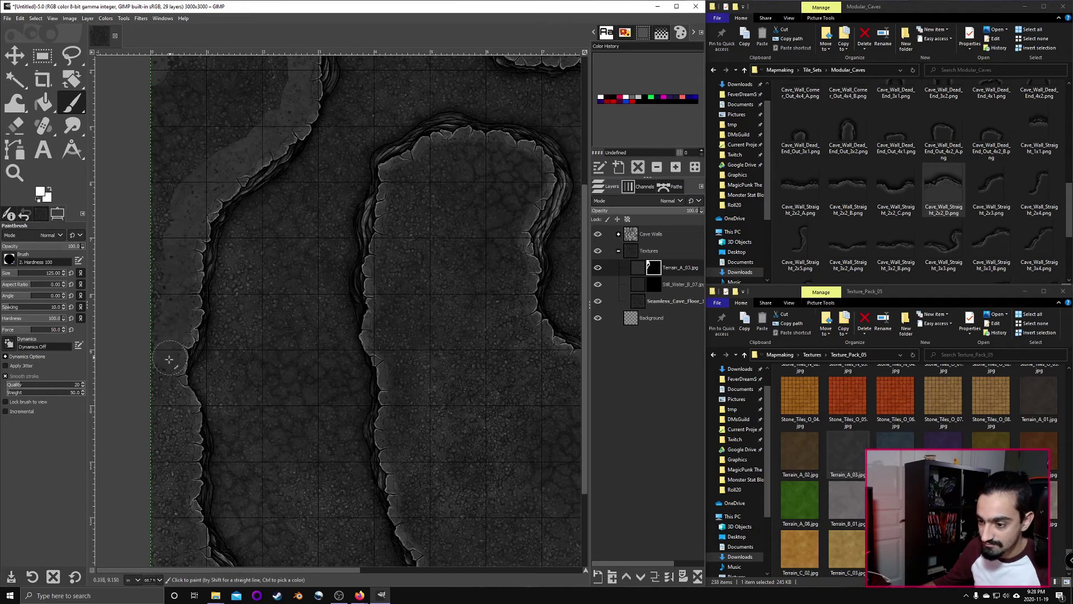
scroll(177, 375, "down", 2)
scroll(283, 504, "down", 2)
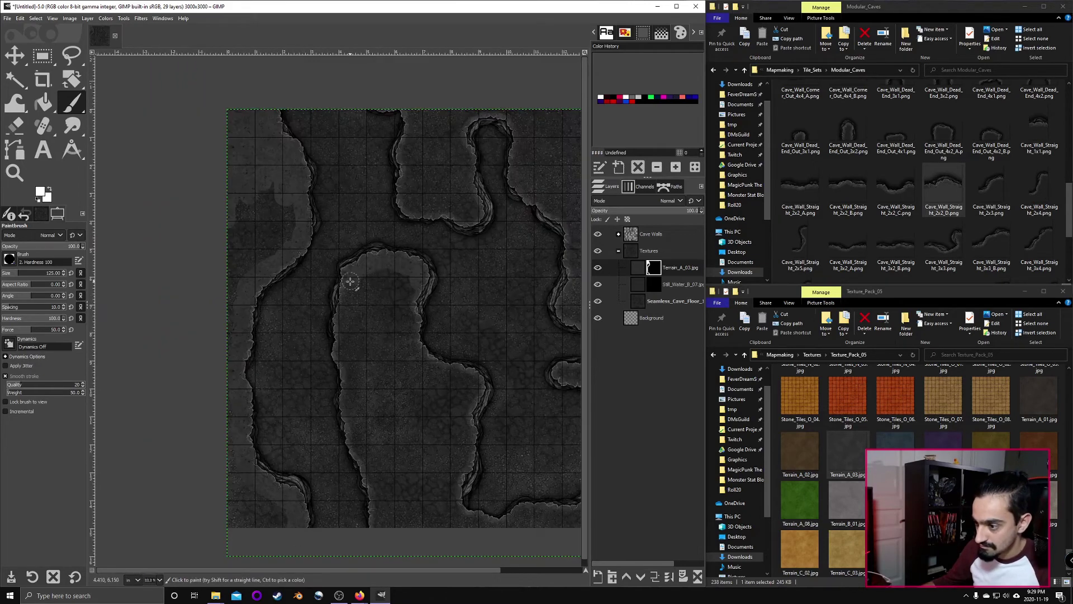
mouse_move(357, 283)
left_mouse_down()
mouse_move(348, 394)
mouse_move(385, 526)
left_mouse_up()
scroll(305, 280, "right", 3)
mouse_move(304, 277)
left_mouse_down()
mouse_move(399, 521)
mouse_move(536, 516)
left_mouse_up()
- Reveal terrain along the floor's bottom and right side, then across the remaining floor at brush size 451
left_click_drag(530, 378, 476, 372)
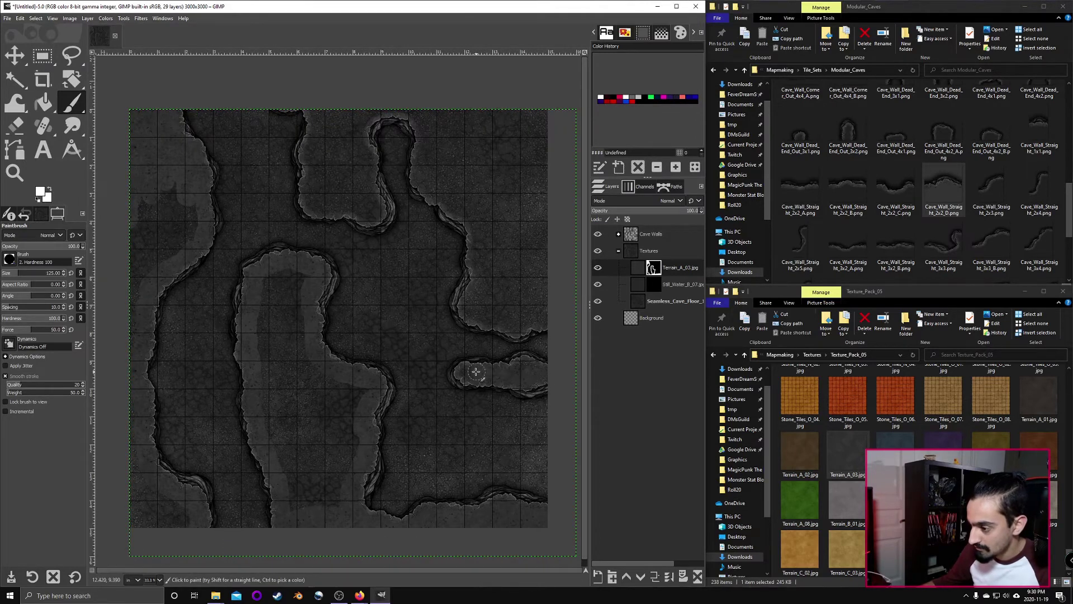
mouse_move(541, 317)
left_mouse_down()
mouse_move(512, 324)
mouse_move(429, 186)
mouse_move(367, 148)
mouse_move(312, 199)
mouse_move(315, 119)
left_mouse_up()
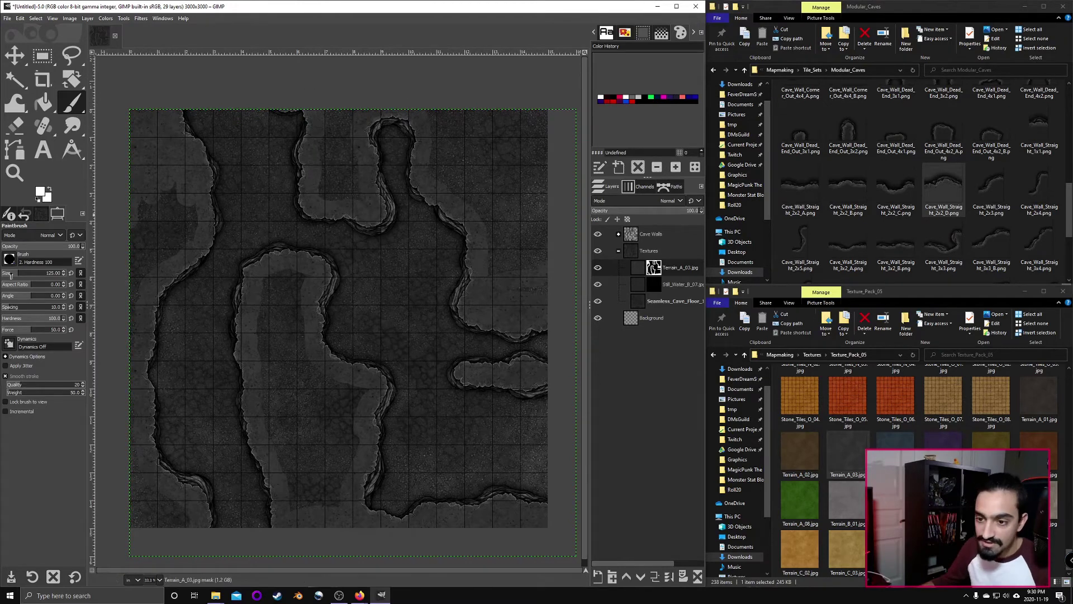
left_click_drag(10, 274, 31, 274)
mouse_move(168, 211)
left_mouse_down()
mouse_move(311, 462)
mouse_move(355, 172)
mouse_move(506, 231)
mouse_move(521, 339)
mouse_move(412, 221)
mouse_move(276, 113)
mouse_move(401, 114)
mouse_move(330, 175)
mouse_move(343, 175)
mouse_move(336, 185)
mouse_move(342, 173)
mouse_move(331, 163)
mouse_move(305, 178)
left_mouse_up()
- Paint rippled Still_Water_B_07 through its mask into the lower-left channel and along its top
left_click(680, 285)
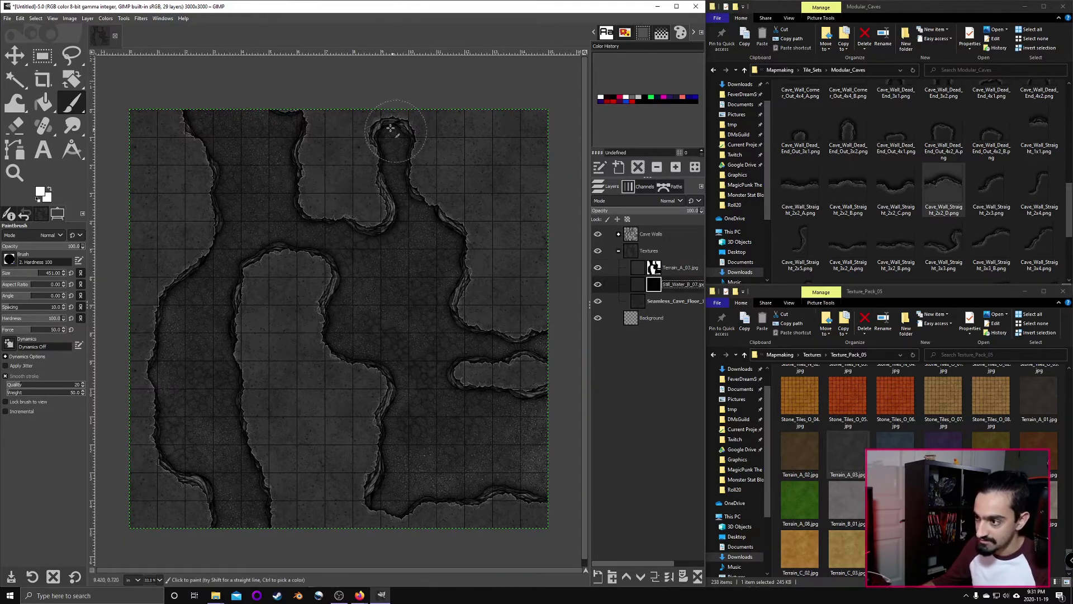
mouse_move(252, 127)
left_mouse_down()
mouse_move(254, 159)
mouse_move(306, 143)
mouse_move(287, 168)
mouse_move(253, 165)
left_mouse_up()
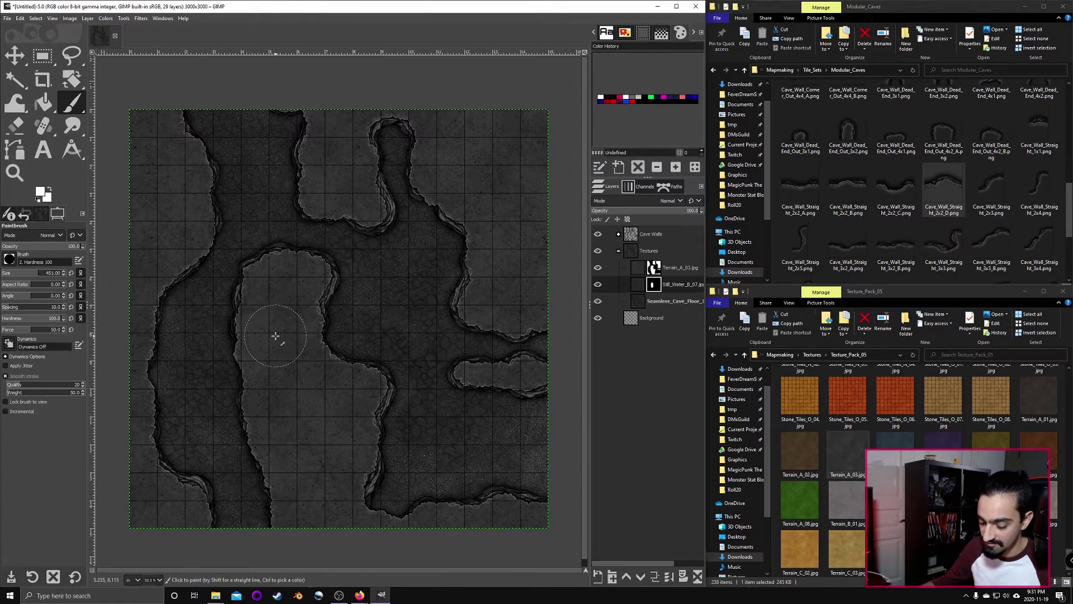
key("ctrl+z")
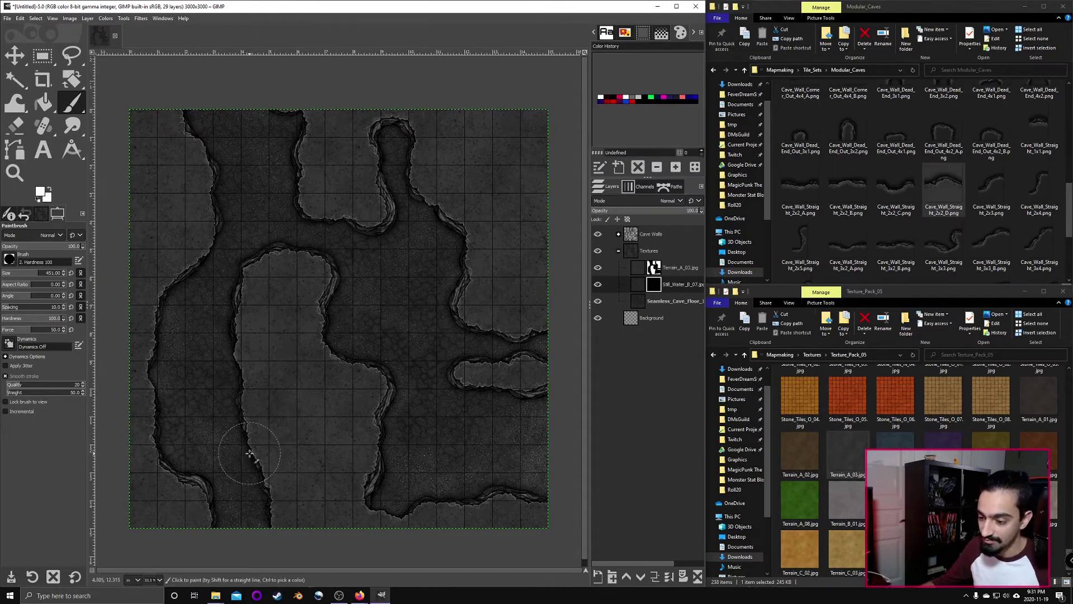
mouse_move(258, 444)
left_mouse_down()
mouse_move(236, 543)
mouse_move(216, 452)
mouse_move(220, 469)
mouse_move(202, 482)
mouse_move(170, 448)
mouse_move(234, 451)
mouse_move(250, 509)
mouse_move(245, 541)
mouse_move(224, 496)
mouse_move(223, 455)
left_mouse_up()
left_click_drag(280, 120, 212, 121)
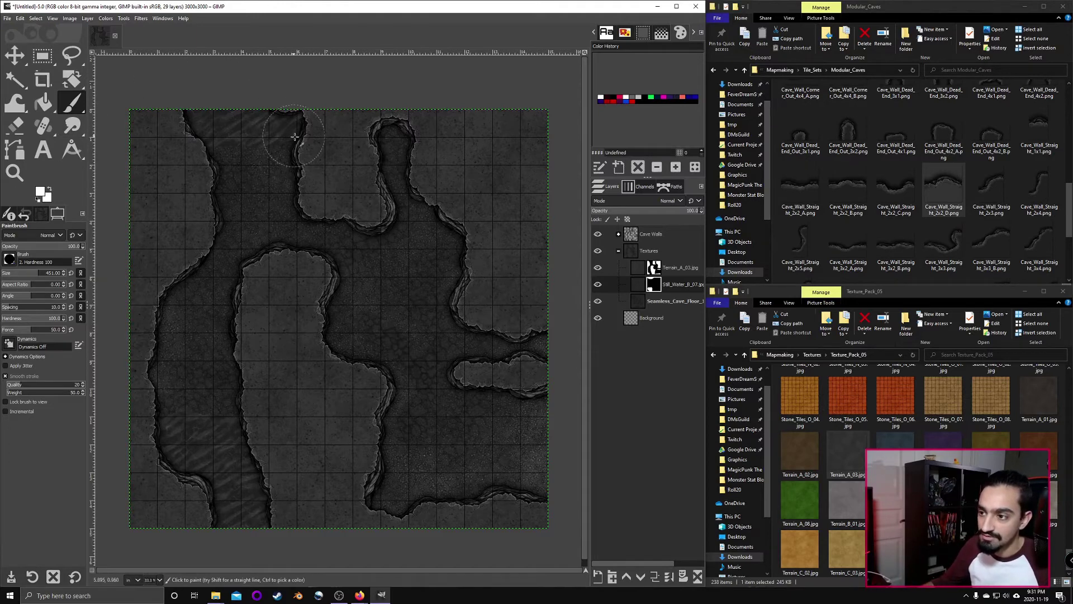
right_click(65, 131)
- Smudge the water mask's edges at hardness 68, then 40, along the channel top and left wall
left_click(106, 130)
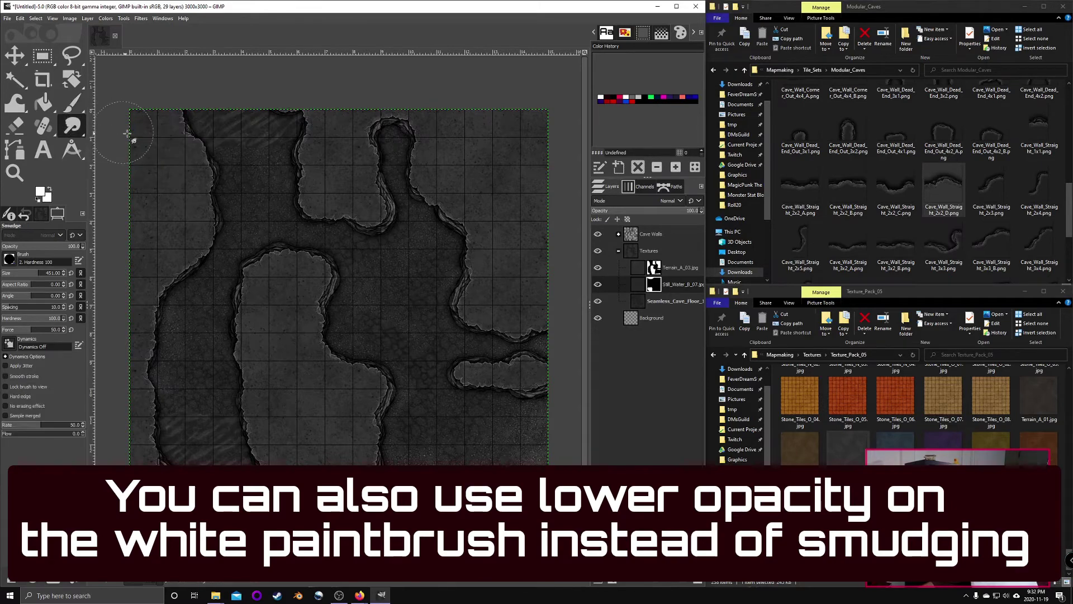
left_click(42, 320)
mouse_move(239, 144)
left_mouse_down()
mouse_move(255, 159)
mouse_move(264, 139)
mouse_move(284, 145)
mouse_move(266, 142)
mouse_move(252, 174)
mouse_move(227, 135)
mouse_move(274, 146)
mouse_move(245, 134)
mouse_move(237, 152)
mouse_move(221, 137)
mouse_move(222, 156)
mouse_move(235, 131)
mouse_move(258, 157)
mouse_move(288, 147)
mouse_move(266, 133)
mouse_move(210, 150)
mouse_move(240, 158)
left_mouse_up()
left_click_drag(35, 319, 26, 318)
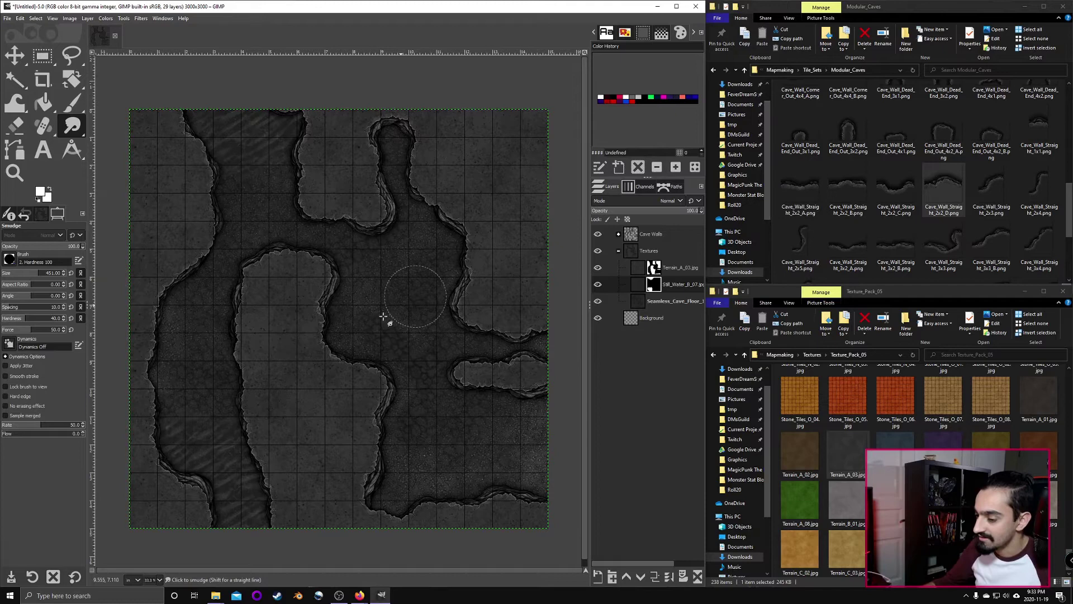
mouse_move(178, 423)
left_mouse_down()
mouse_move(151, 412)
mouse_move(196, 424)
mouse_move(185, 412)
mouse_move(208, 407)
mouse_move(230, 433)
mouse_move(167, 419)
left_mouse_up()
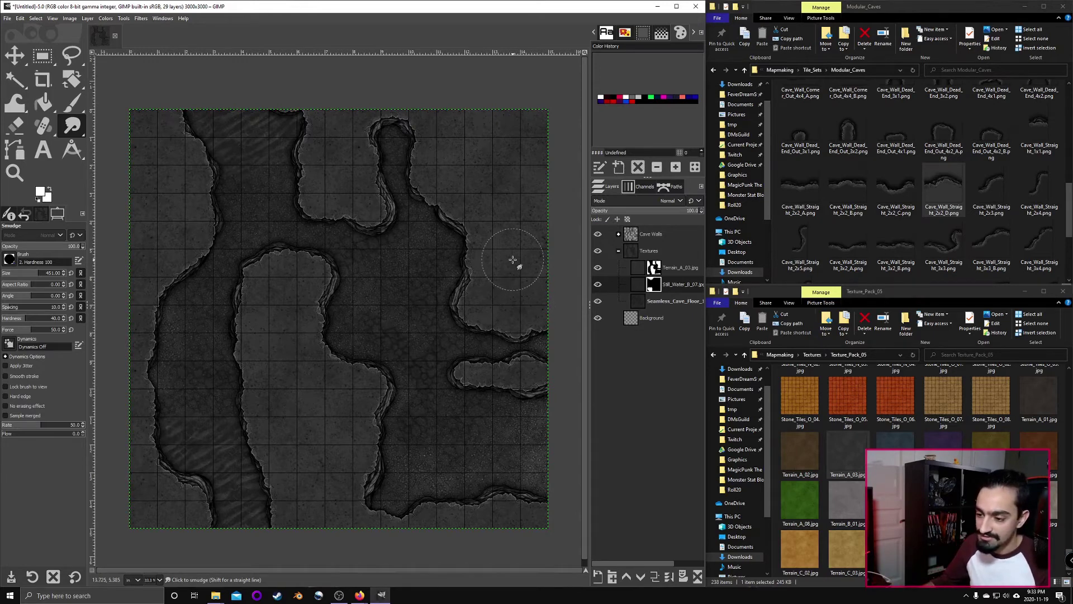
- Drag Chest_Wood_A_Dark from the Storage > Chests assets into the top cave pocket
key("alt+Left")
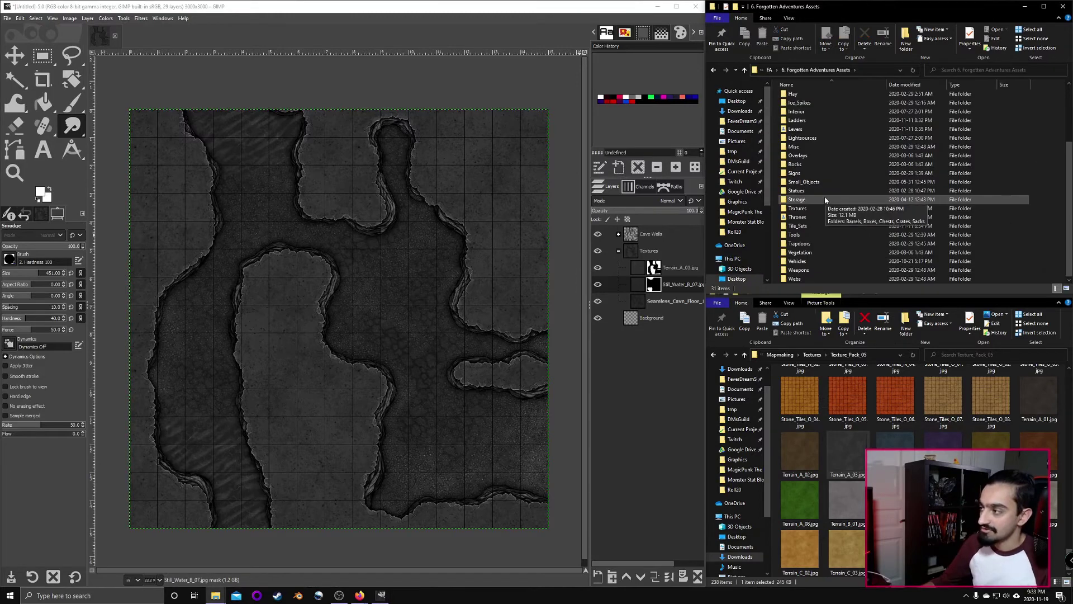
scroll(832, 181, "up", 3)
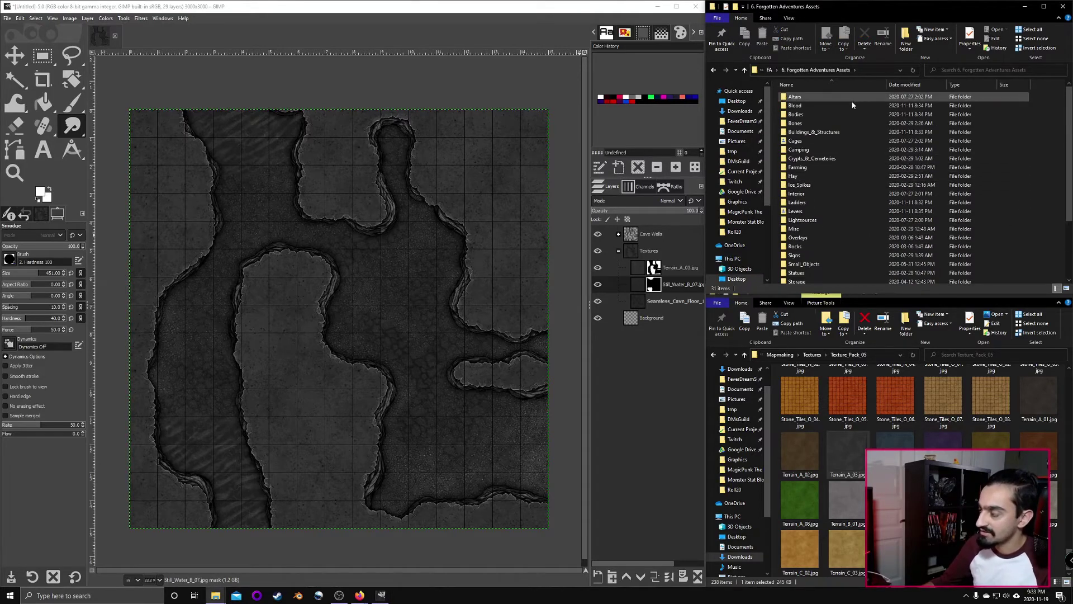
scroll(843, 209, "down", 3)
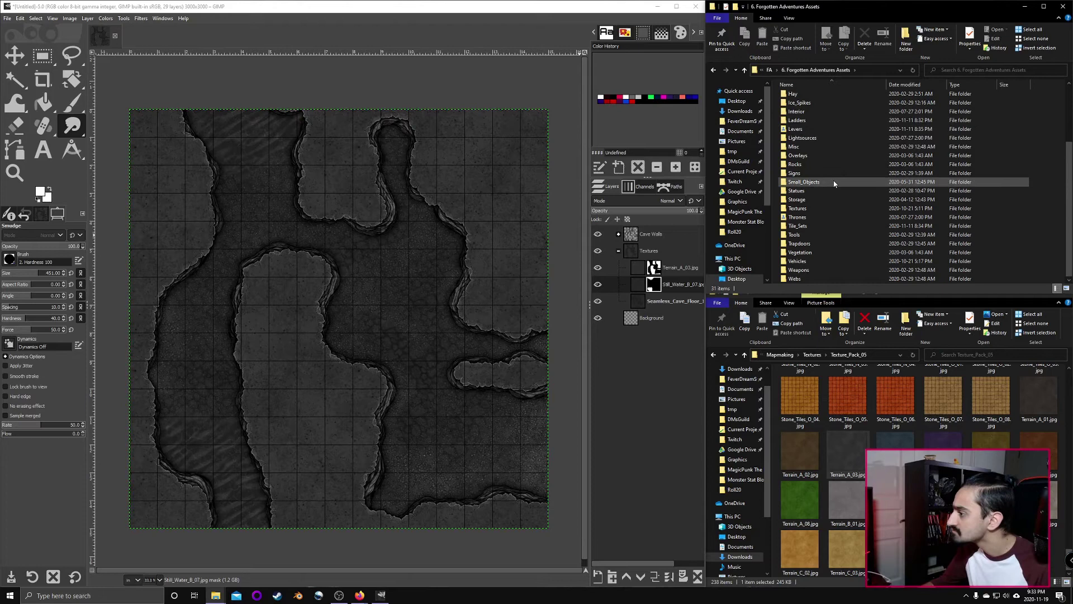
double_click(797, 199)
double_click(810, 116)
left_click(618, 252)
left_click(618, 251)
left_click_drag(848, 107, 394, 140)
- Add Coins_2 from Small_Objects > Coins and Small_Mirror from Adventuring_Gear onto the map
key("m")
left_click(775, 70)
double_click(825, 216)
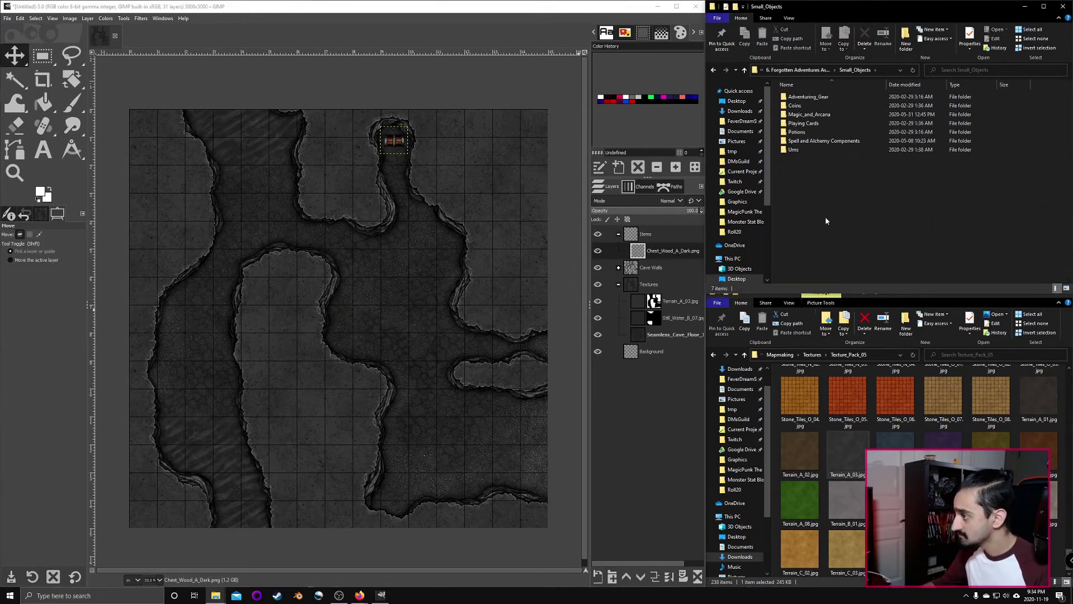
double_click(807, 95)
left_click_drag(997, 109, 393, 133)
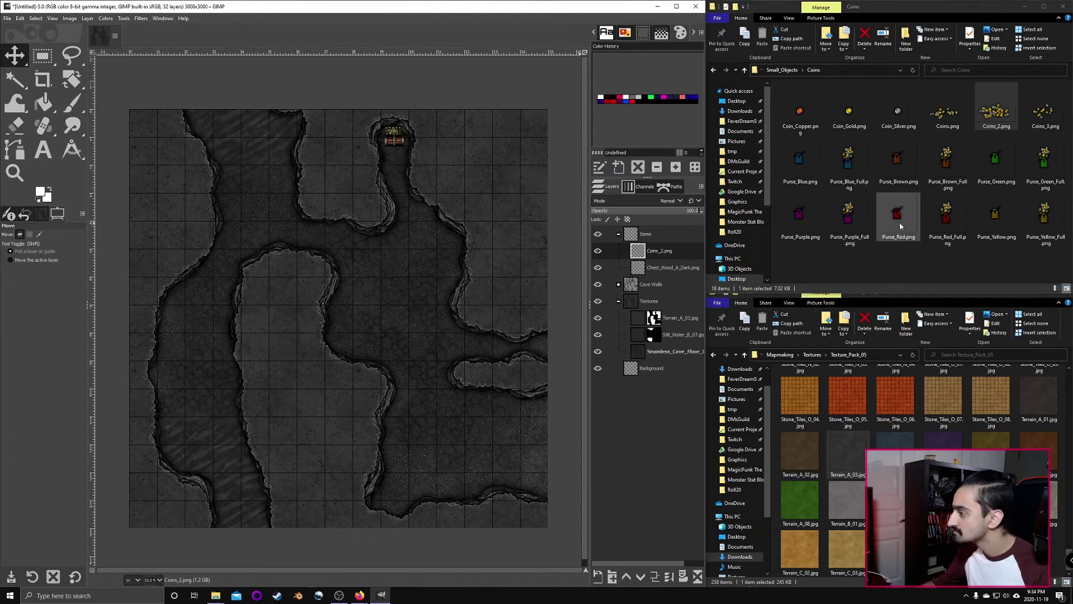
left_click(782, 70)
double_click(800, 109)
left_click_drag(801, 196, 159, 374)
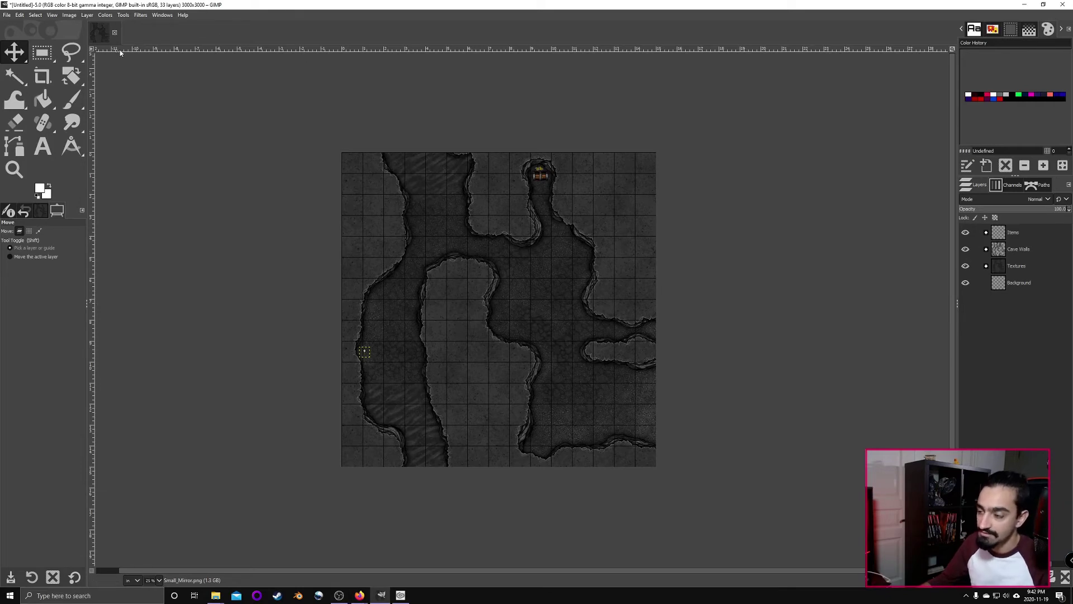
- Start a PNG export of the map, then cancel it and close the Export Image window
left_click(6, 15)
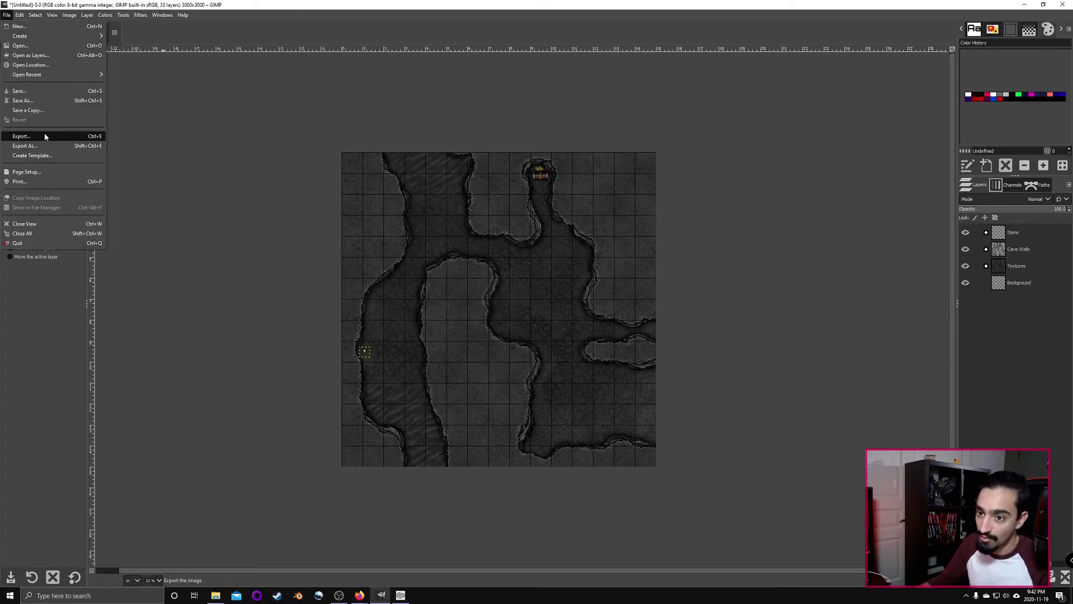
left_click(22, 136)
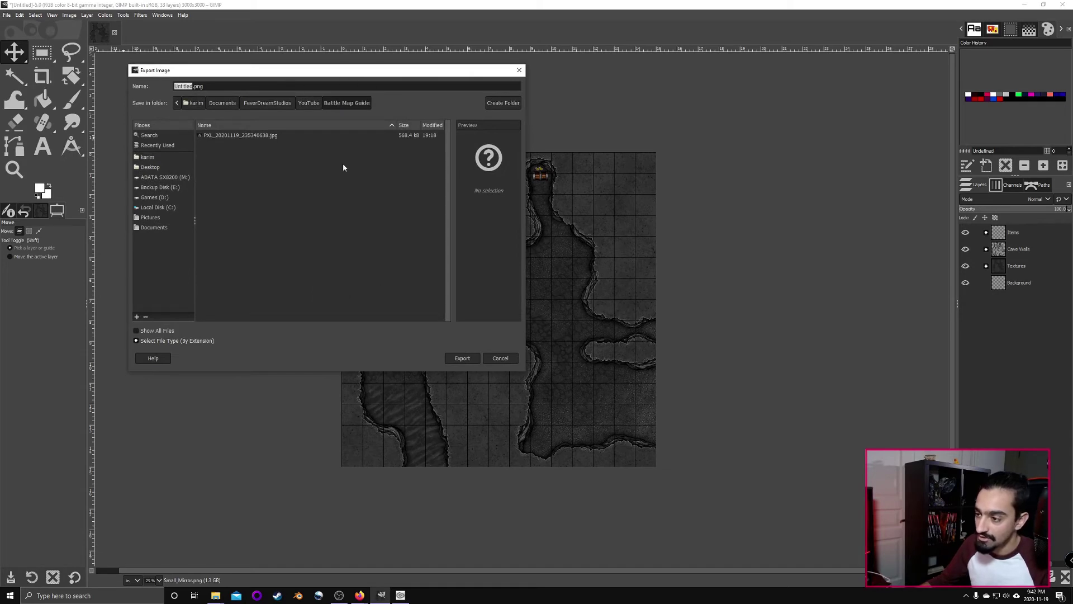
left_click(463, 359)
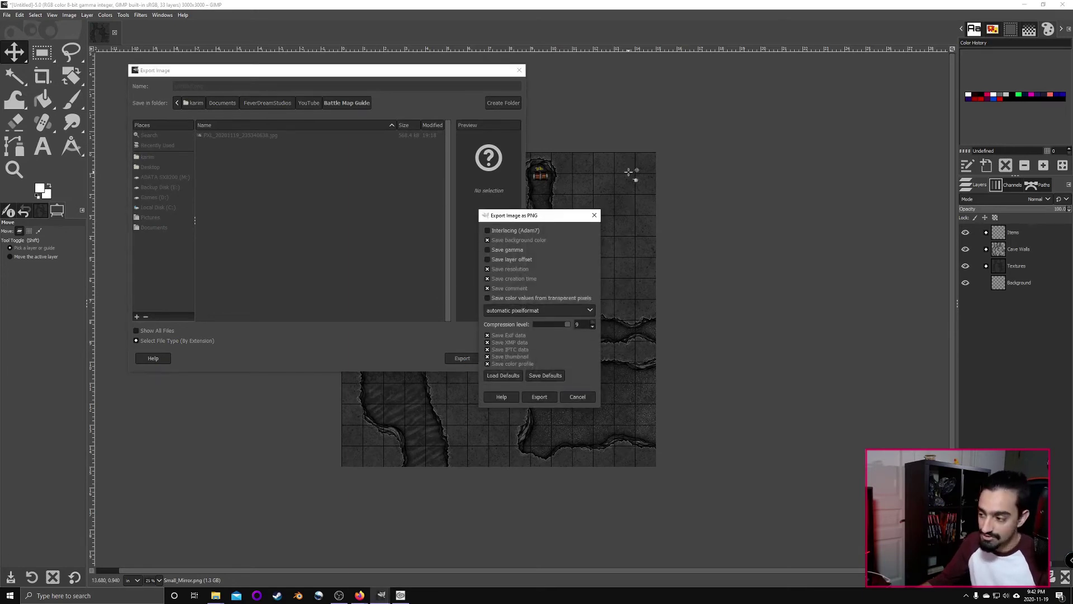
left_click(578, 399)
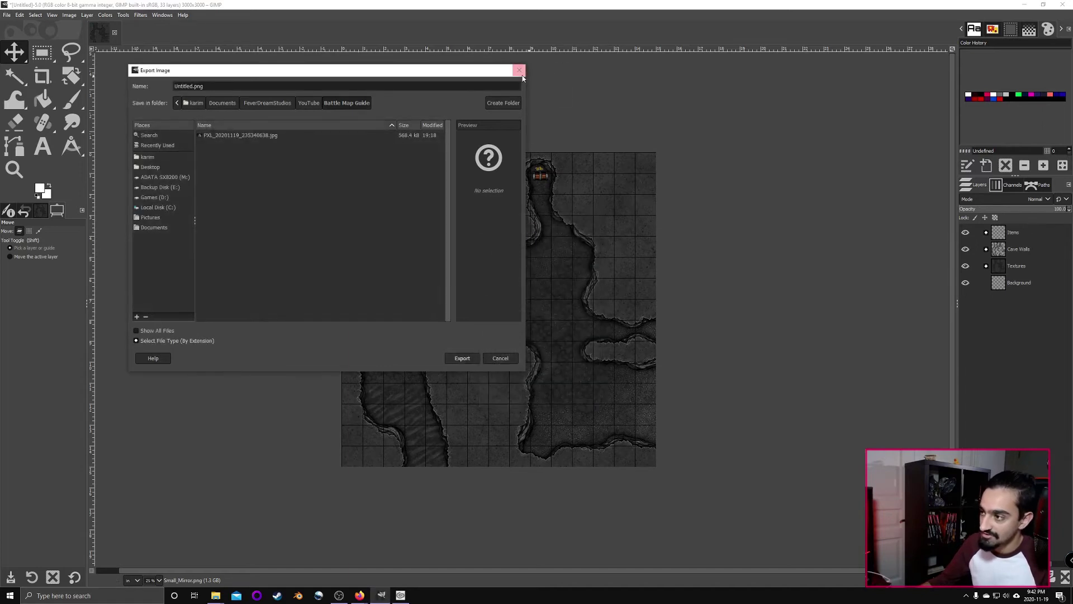
left_click(519, 71)
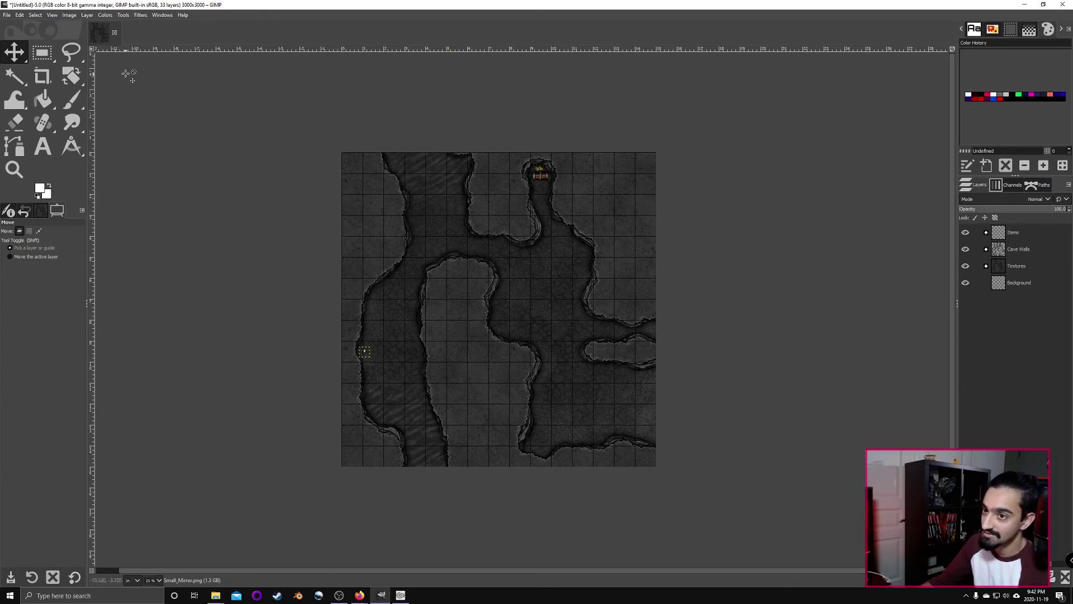
- Scale the cave map to 70 pixels/in resolution and a 1050 px width (1050 × 1050)
left_click(74, 15)
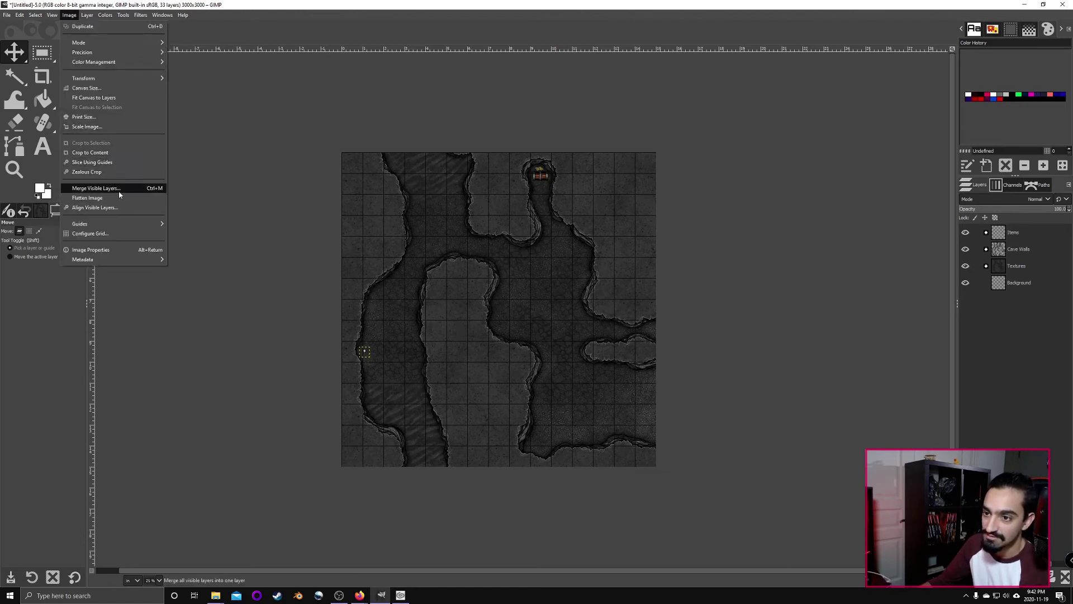
left_click(88, 127)
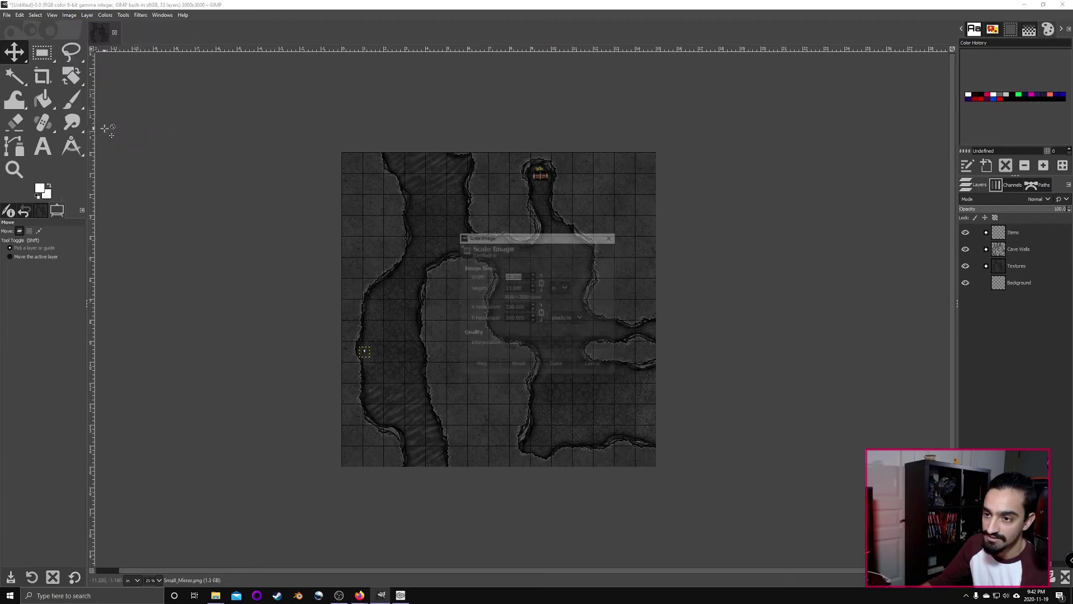
left_click_drag(540, 236, 249, 173)
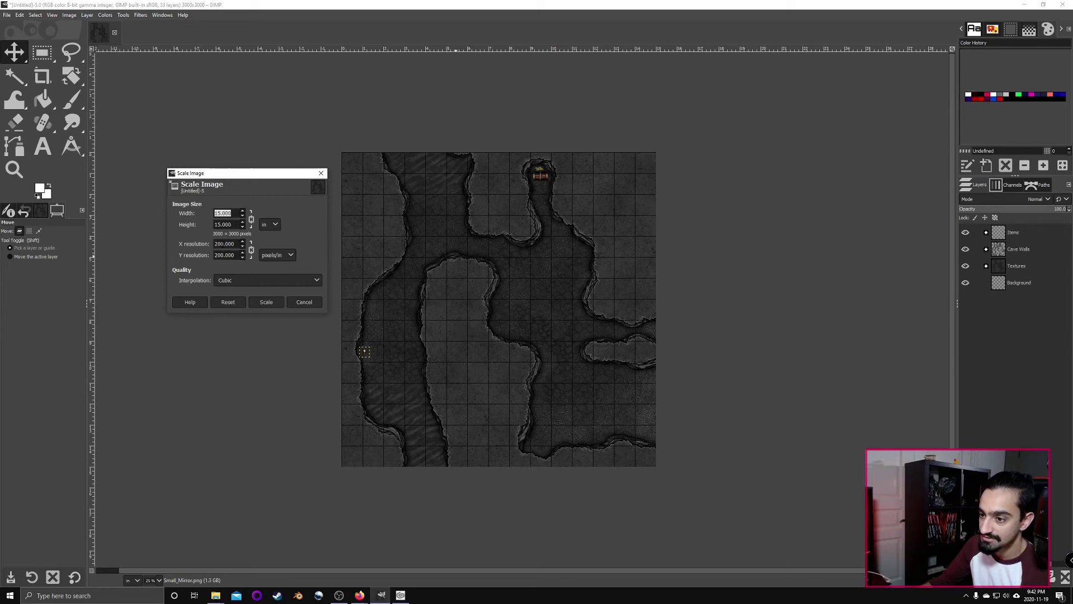
left_click_drag(224, 244, 210, 244)
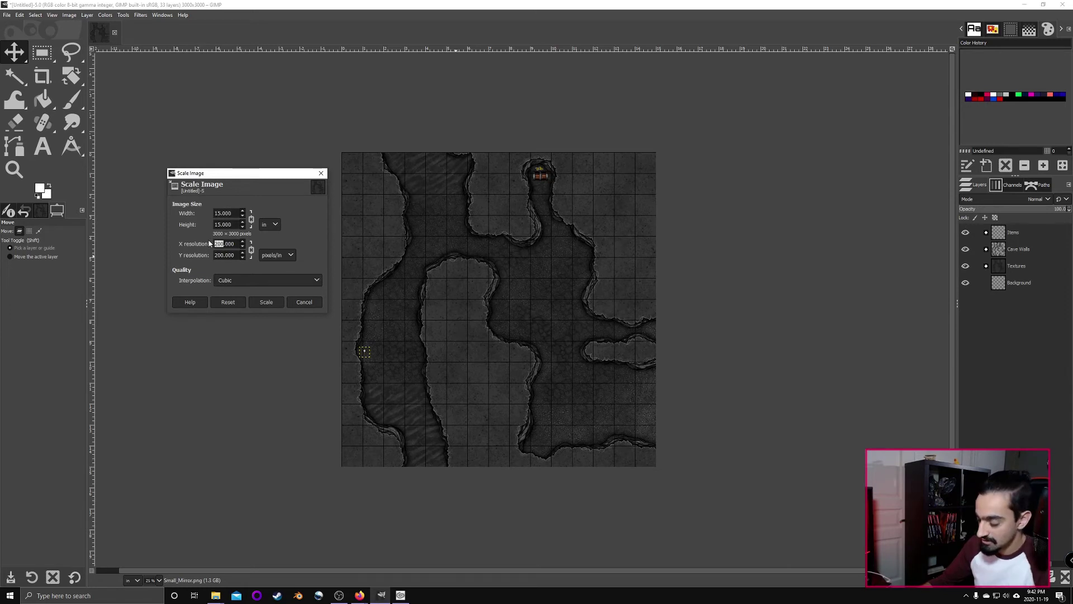
type("70")
key("Tab")
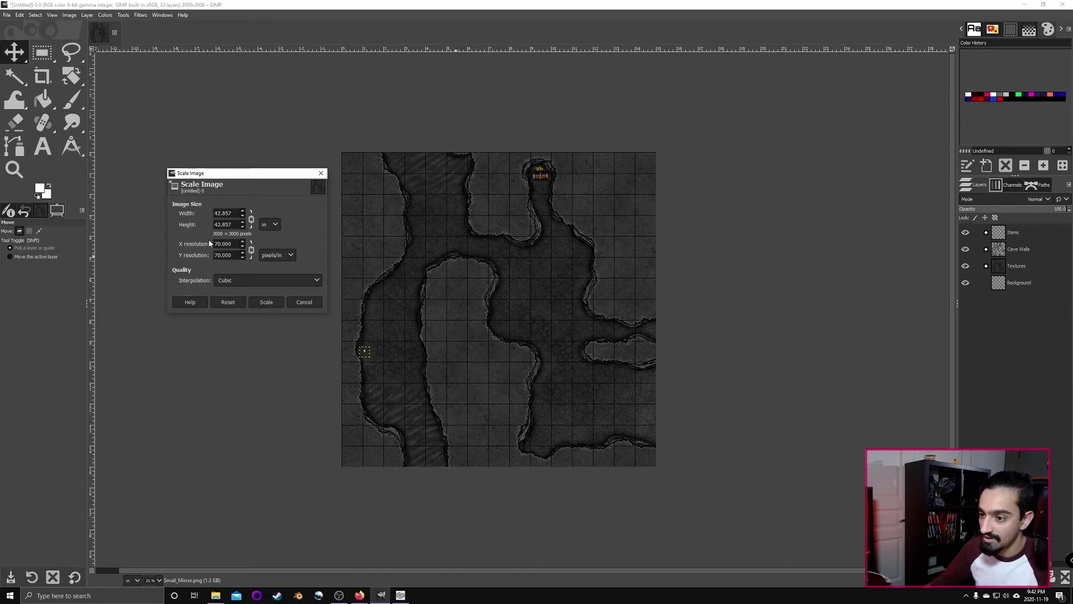
left_click(275, 224)
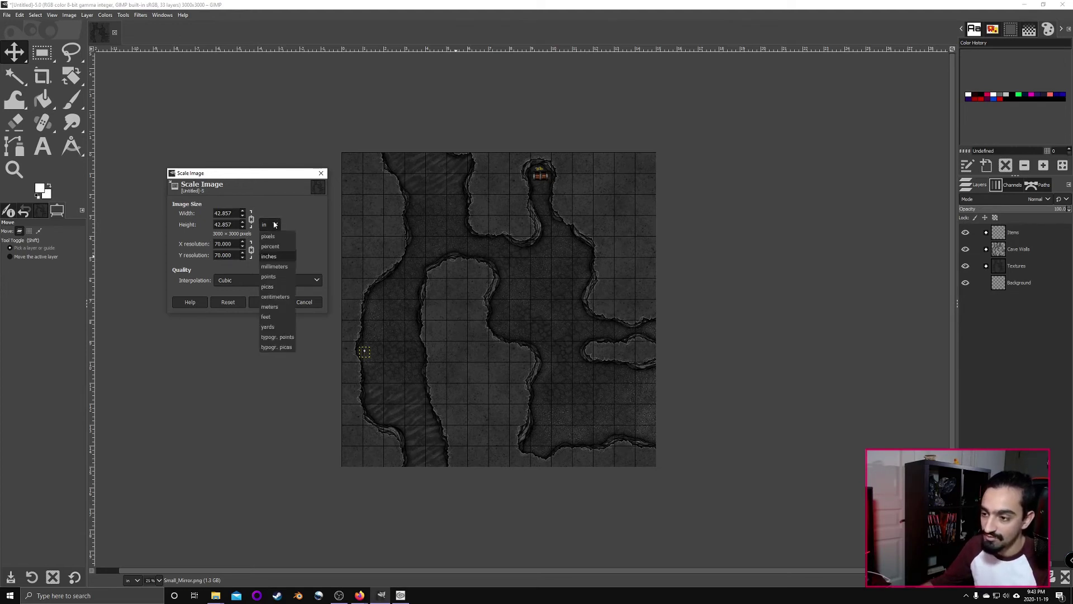
left_click(269, 236)
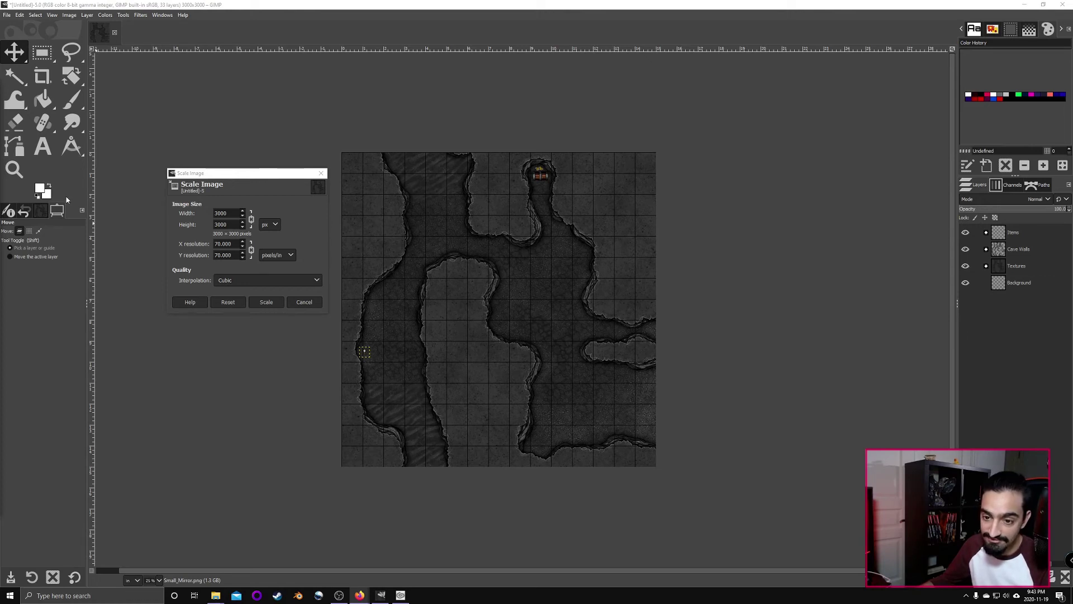
key("BackSpace")
key("BackSpace")
key("BackSpace")
key("BackSpace")
type("1050")
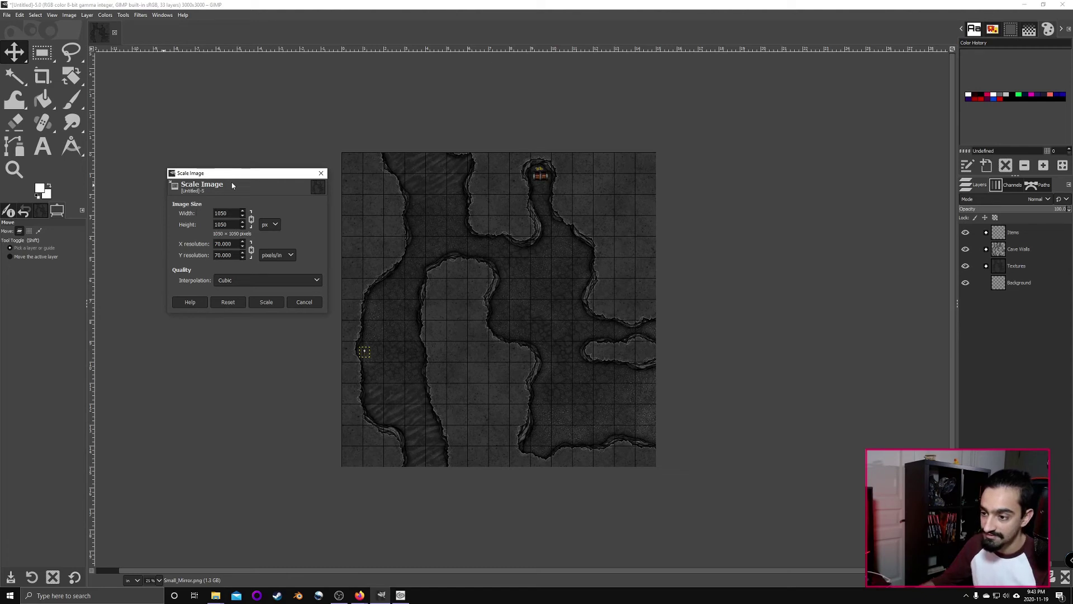
left_click(266, 302)
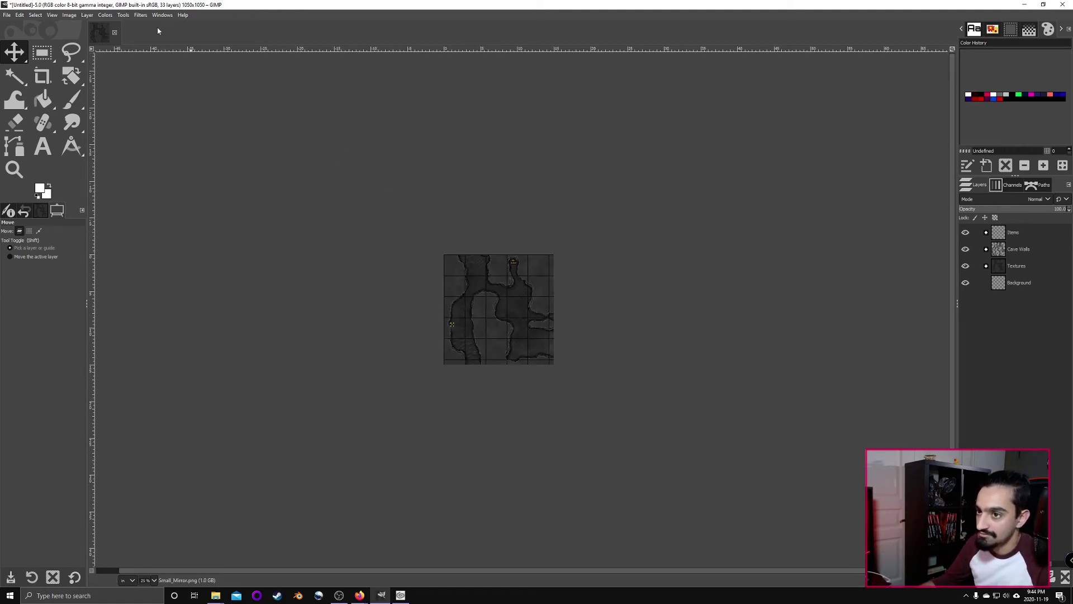
- Set the image grid spacing to 70 pixels
left_click(85, 15)
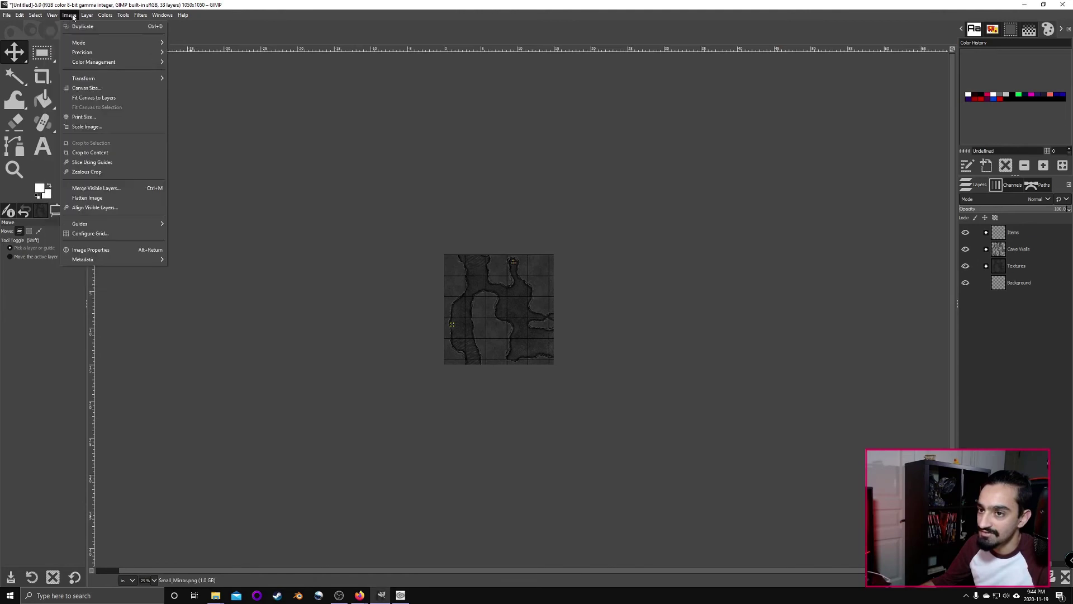
left_click(100, 233)
key("Tab")
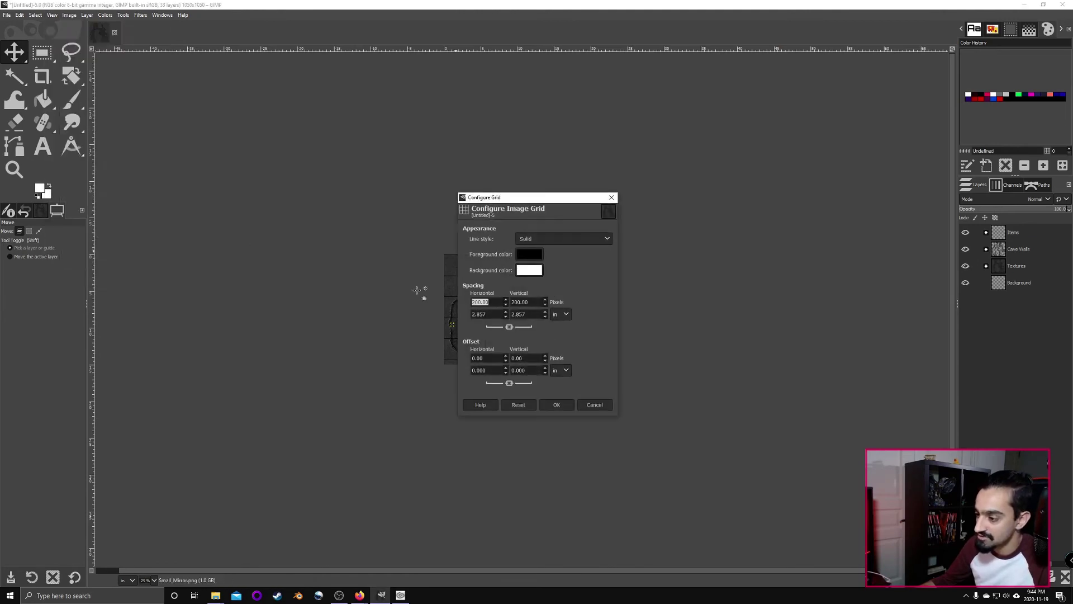
type("70")
key("Tab")
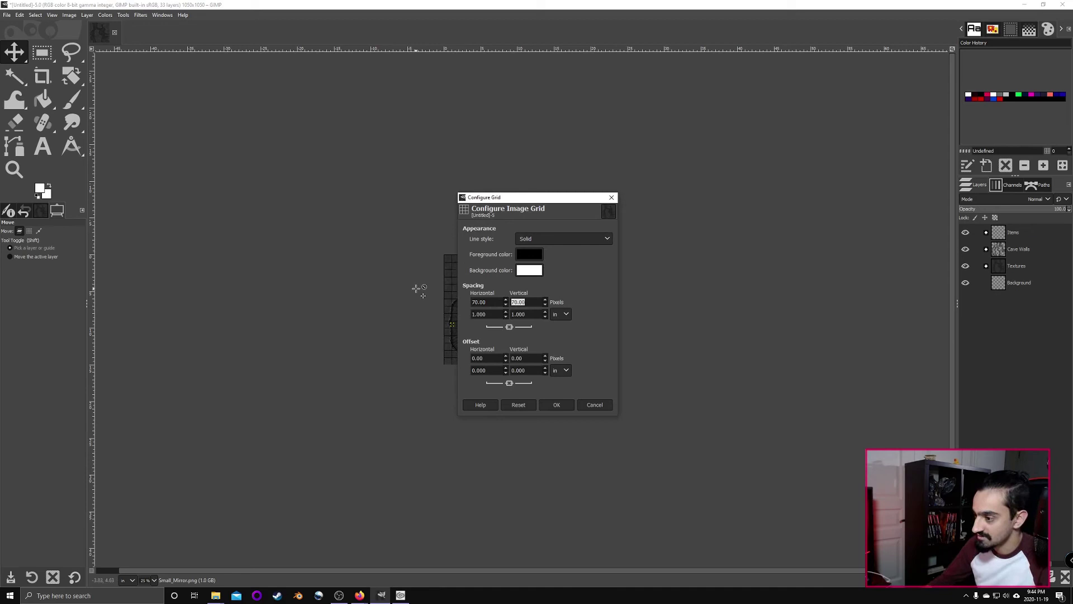
left_click(557, 405)
scroll(502, 325, "up", 4)
scroll(502, 325, "down", 1)
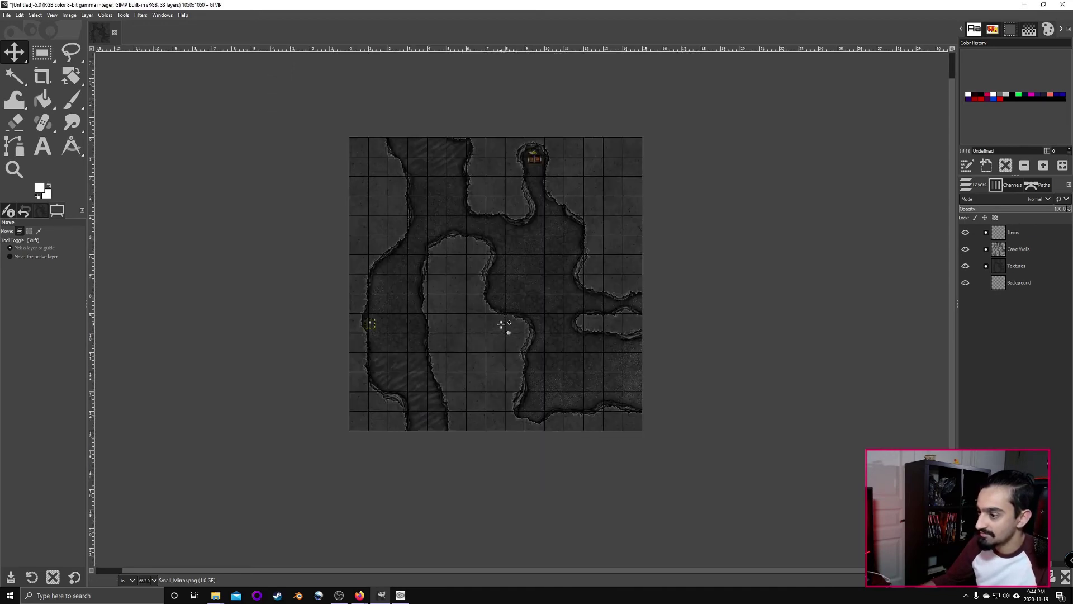
- Export the map as Untitled.png, then undo the rescale back to 3000 × 3000
left_click(8, 15)
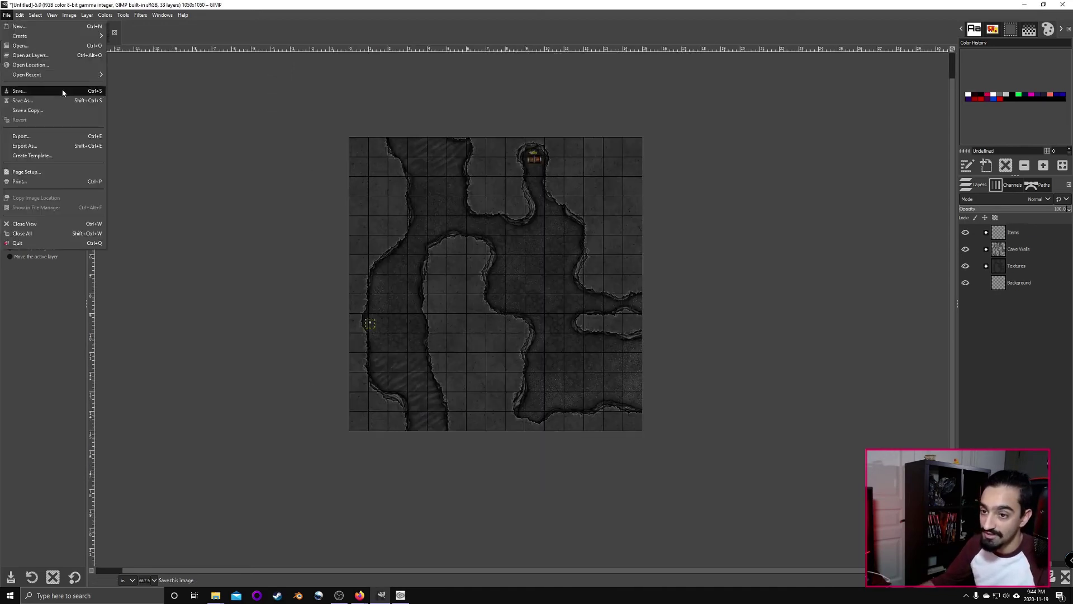
left_click(56, 136)
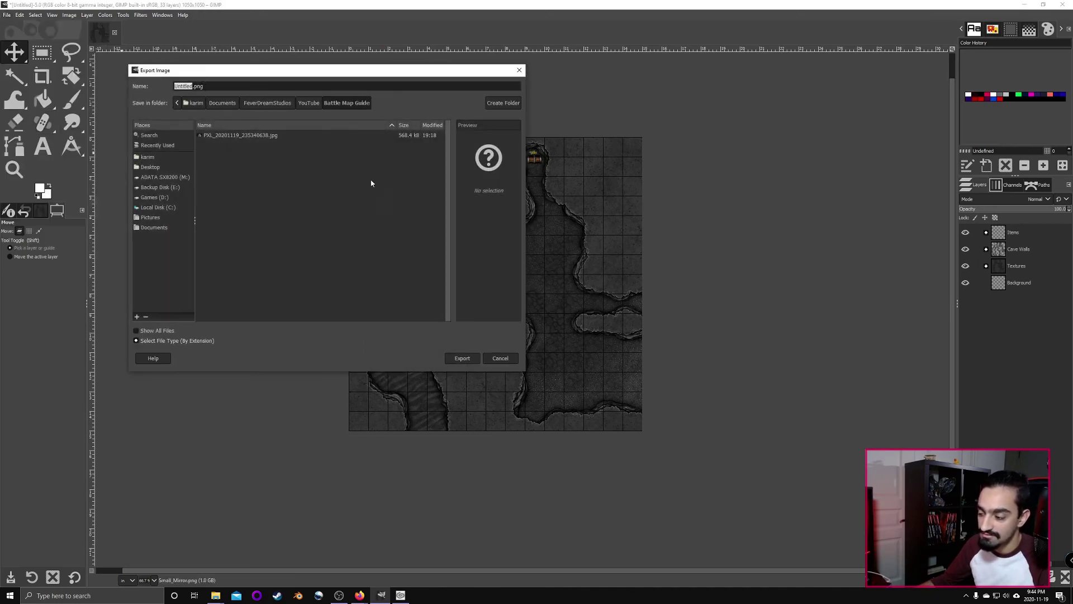
left_click(469, 358)
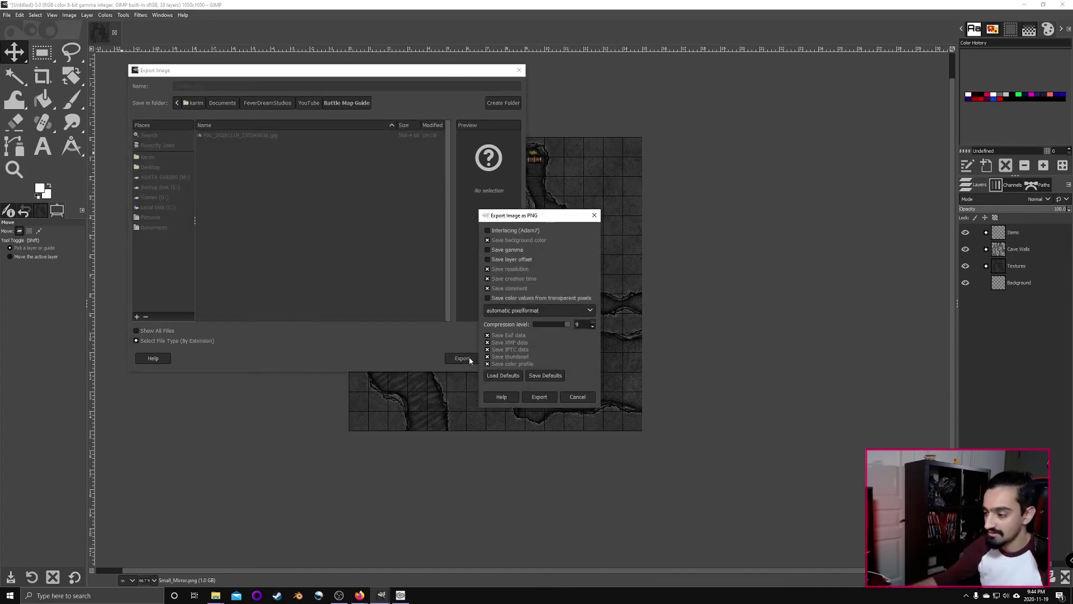
left_click(540, 396)
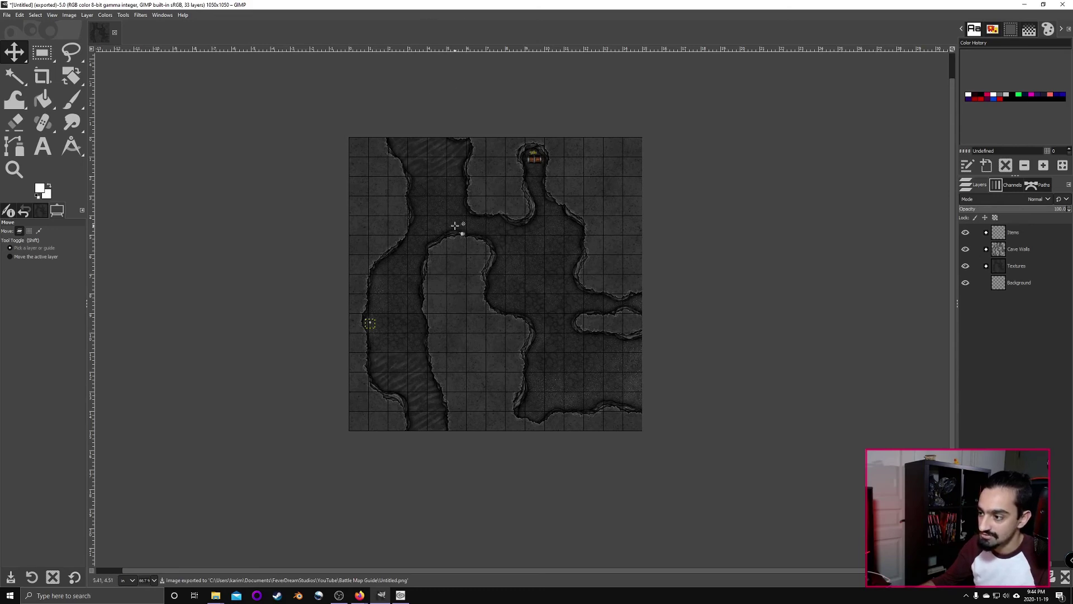
key("ctrl+z")
key("ctrl+z")
key("minus")
key("minus")
key("minus")
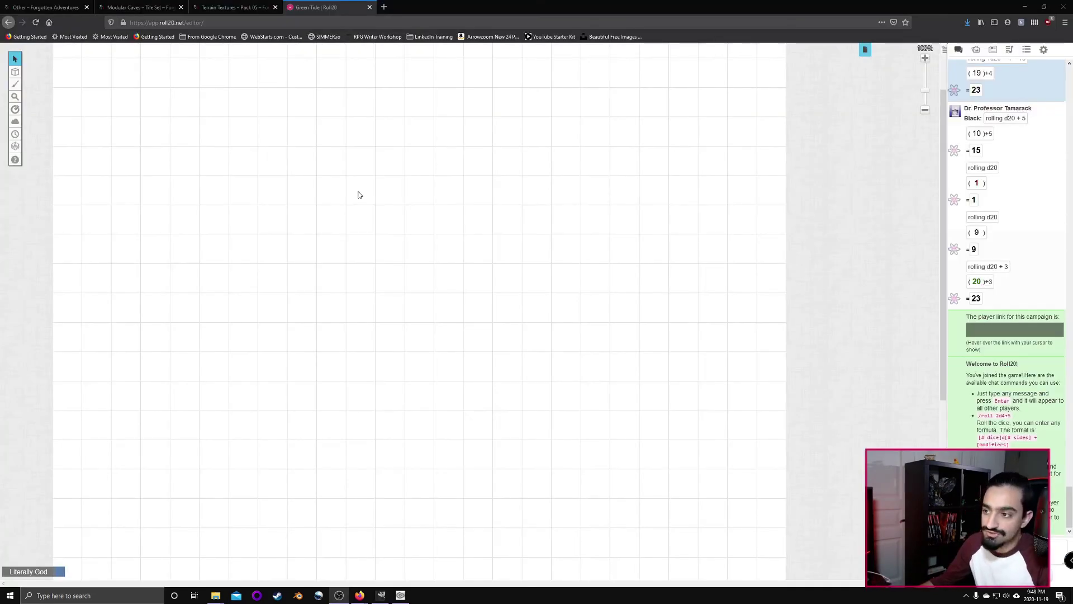
- On the Map & Background layer, upload Roll20 Ready.png and drag it into place on the grid
mouse_move(16, 75)
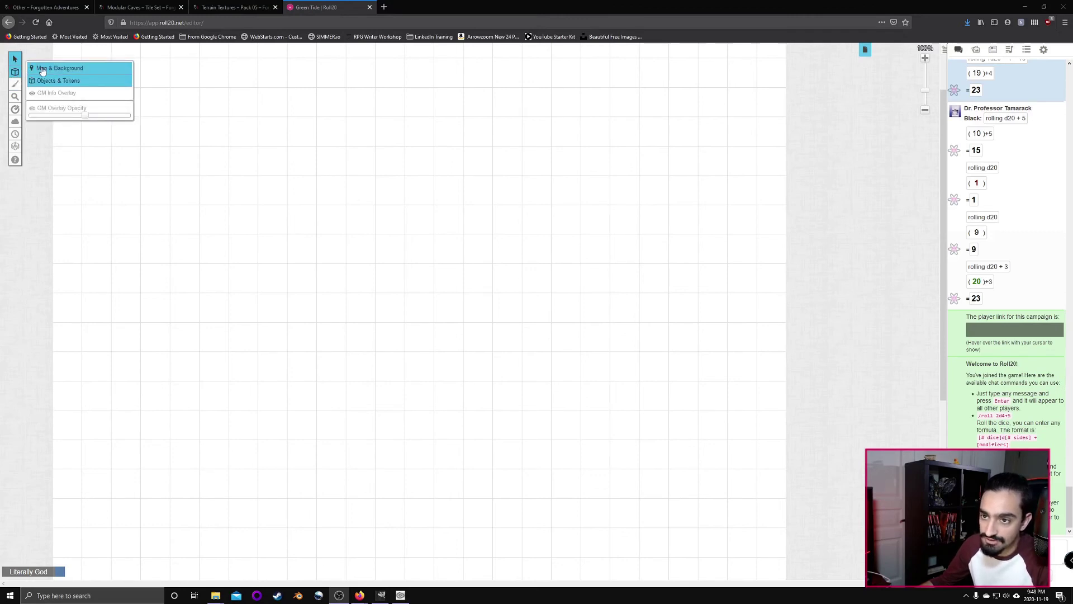
left_click(42, 68)
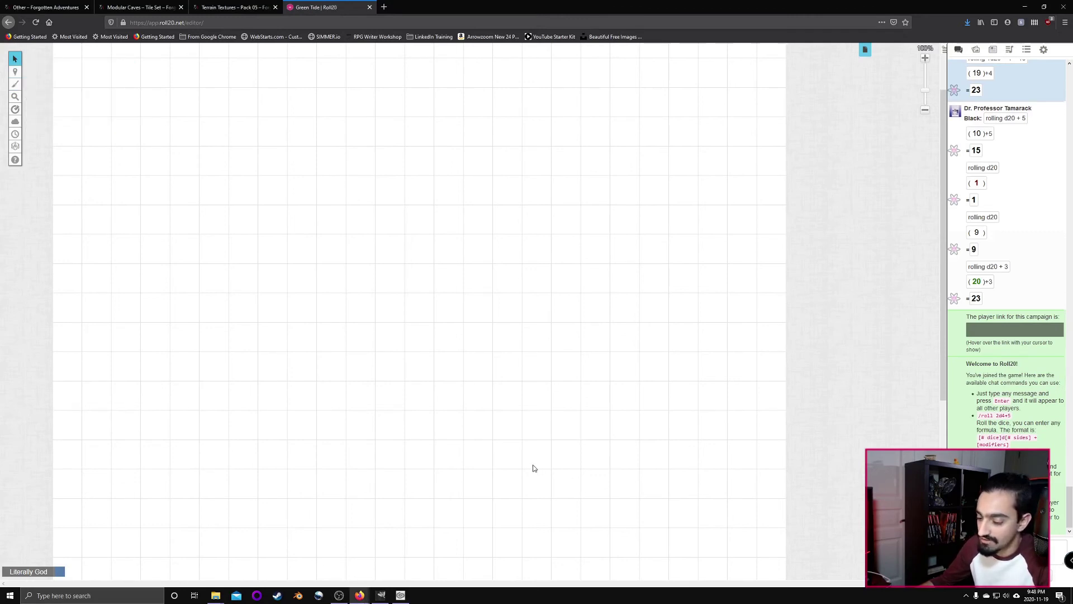
mouse_move(216, 596)
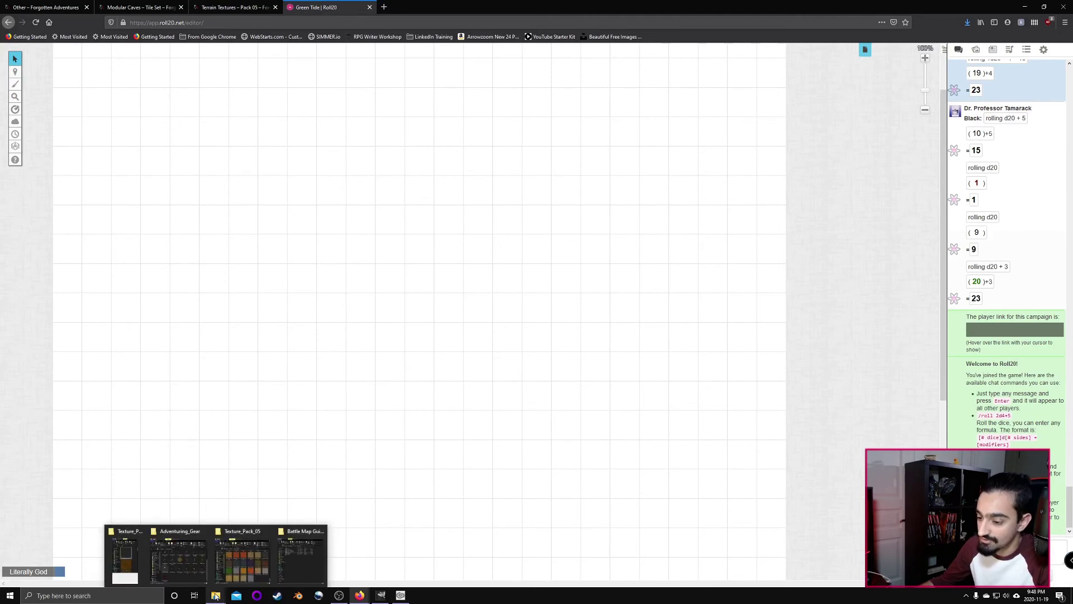
left_click(302, 556)
left_click_drag(372, 494, 436, 197)
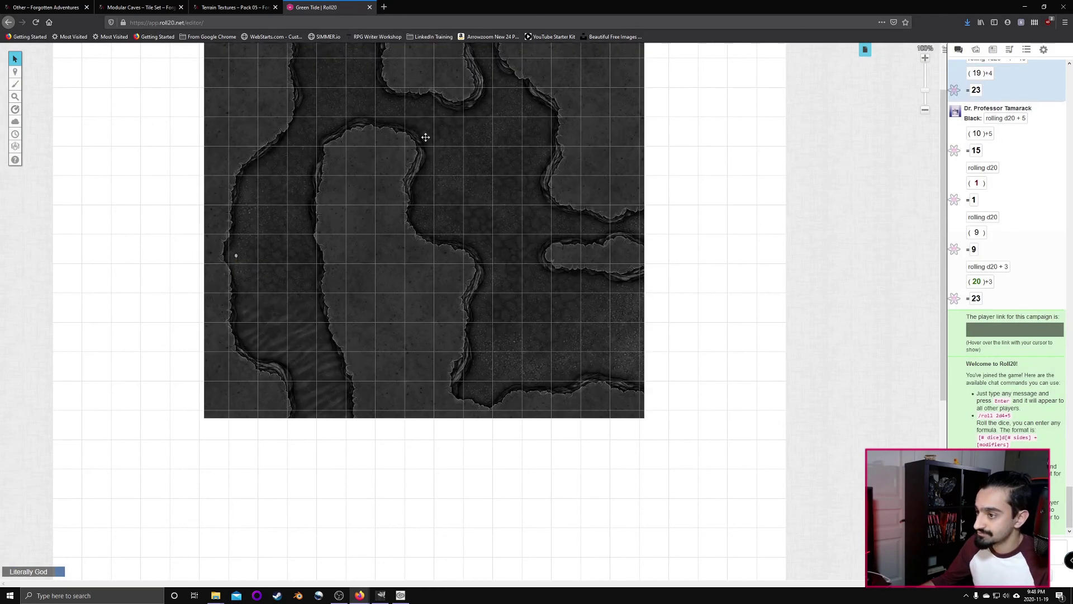
left_click_drag(424, 136, 446, 216)
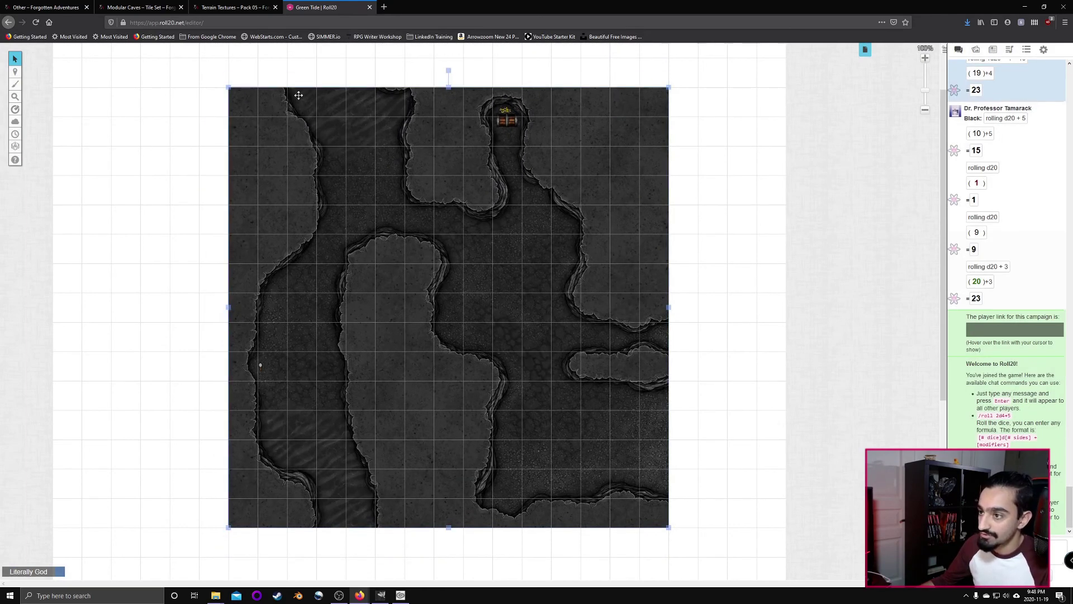